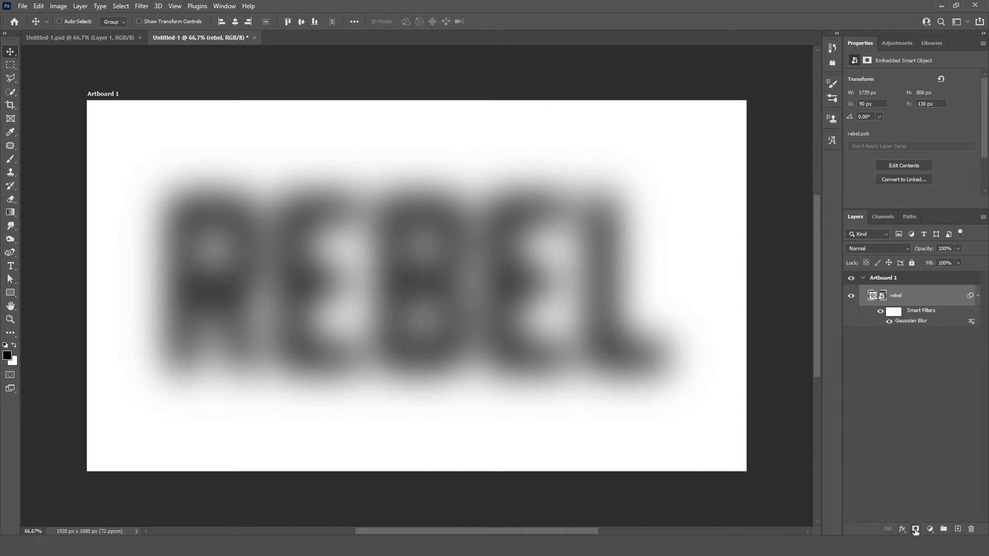
# Add a layer mask to the rebel layer and paint black on the Gaussian Blur filter mask over the middle letters
pyautogui.click(916, 529)
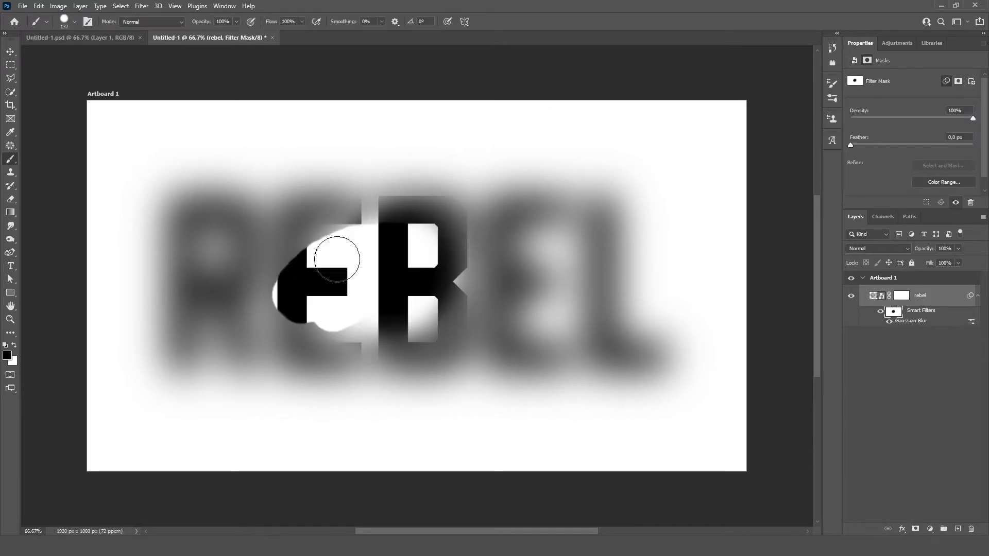
pyautogui.moveTo(336, 259); pyautogui.dragTo(279, 295)
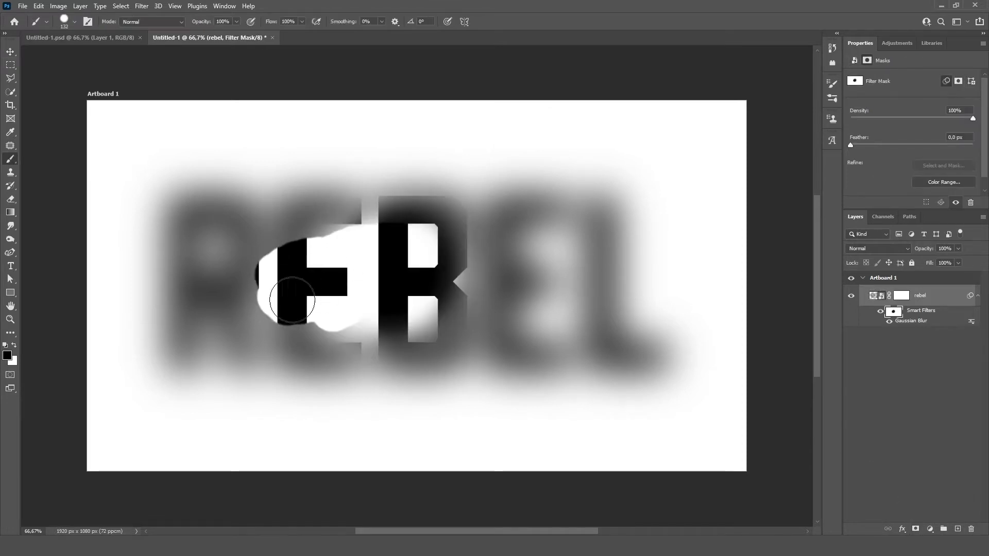
pyautogui.hotkey('ctrl', 'z')
pyautogui.moveTo(359, 258)
pyautogui.mouseDown()
pyautogui.moveTo(385, 190)
pyautogui.moveTo(380, 175)
pyautogui.moveTo(364, 244)
pyautogui.mouseUp()
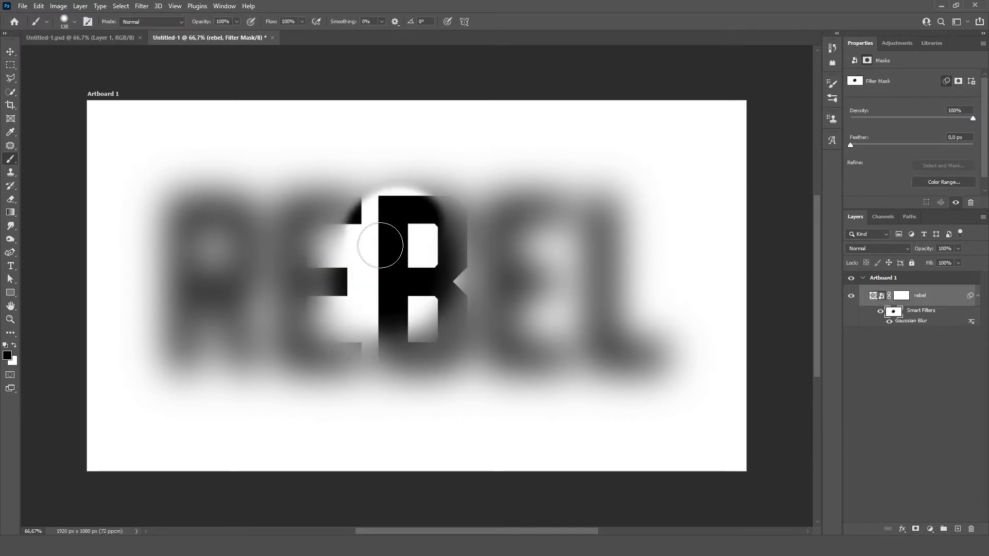
# Delete the rebel layer's filter mask and its Gaussian Blur smart filter
pyautogui.moveTo(894, 312); pyautogui.dragTo(970, 529)
pyautogui.moveTo(916, 322); pyautogui.dragTo(969, 528)
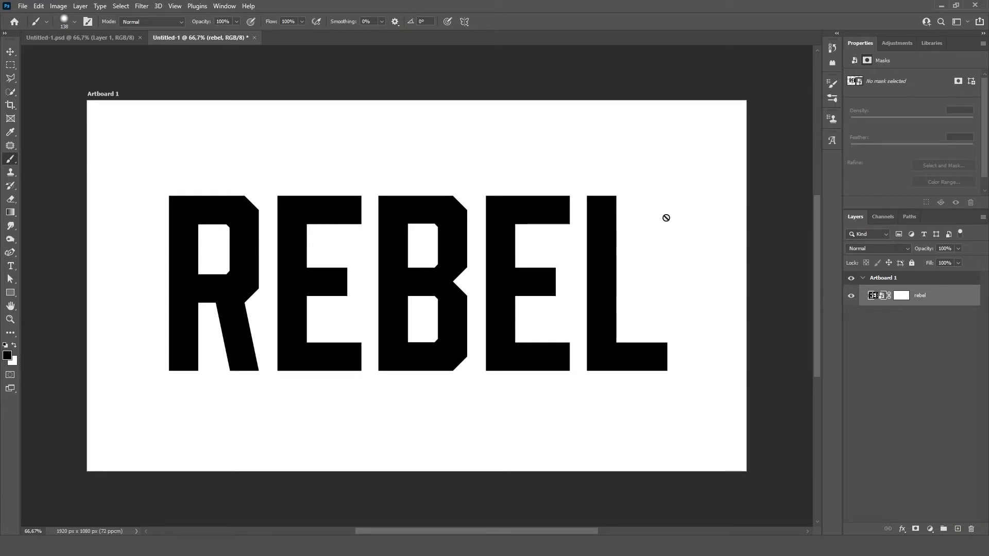
# Start a Field Blur from the Blur Gallery on the rebel layer and set the central pin's blur to 0 px
pyautogui.click(142, 5)
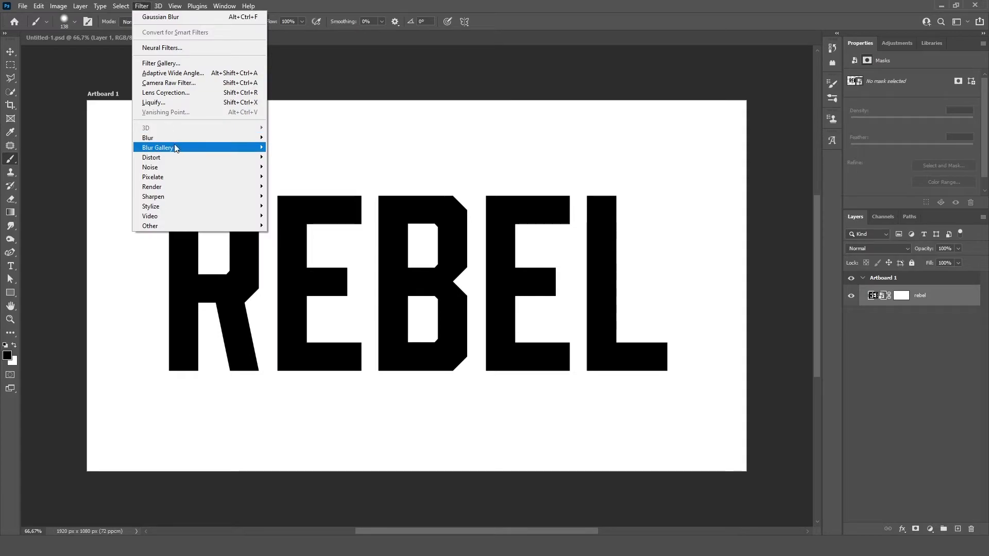
pyautogui.moveTo(181, 152)
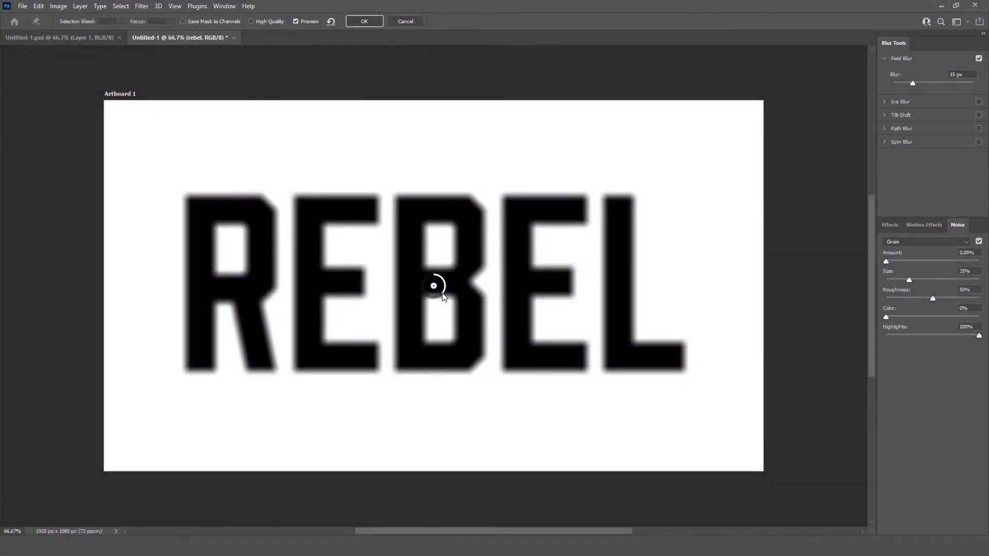
pyautogui.moveTo(446, 295); pyautogui.dragTo(426, 268)
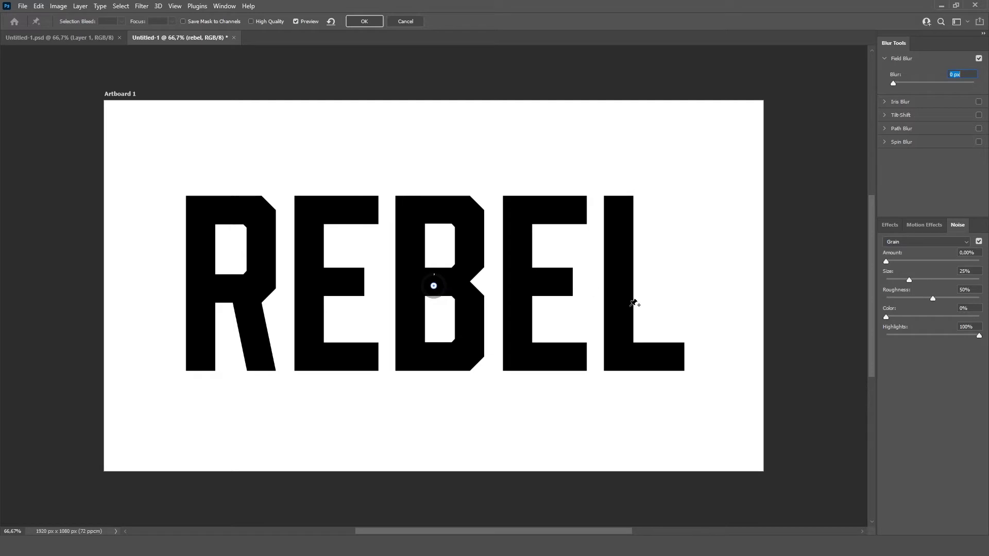
# Add blur pins on both sides of the word, with 50 px blur beyond the L and 64 px beyond the R
pyautogui.click(718, 282)
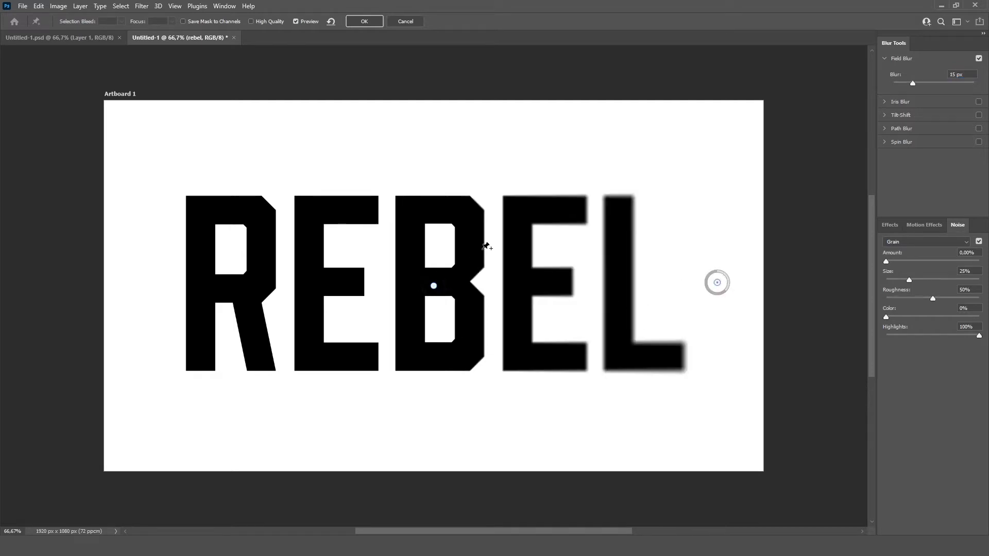
pyautogui.click(132, 270)
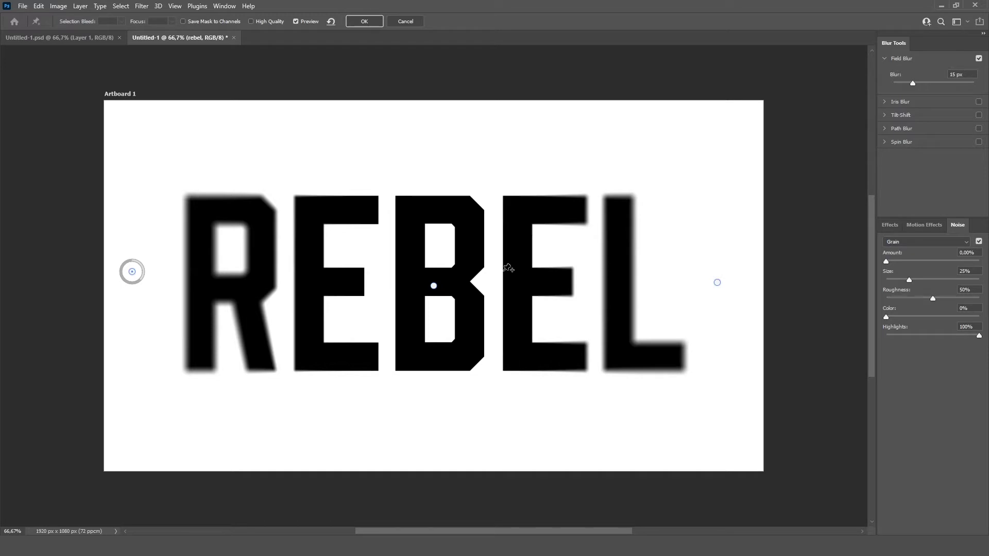
pyautogui.click(717, 282)
pyautogui.moveTo(917, 84); pyautogui.dragTo(926, 82)
pyautogui.click(132, 272)
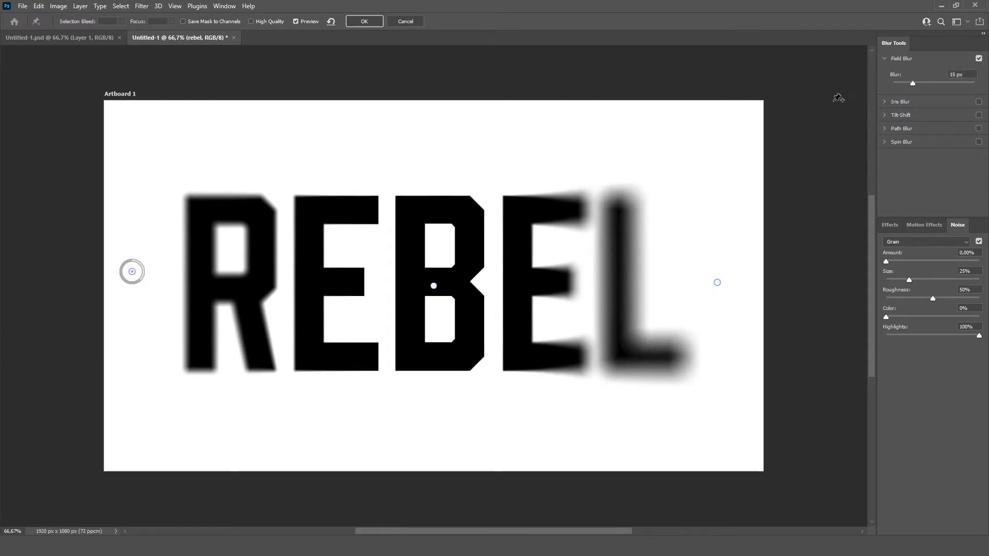
pyautogui.moveTo(912, 83); pyautogui.dragTo(930, 83)
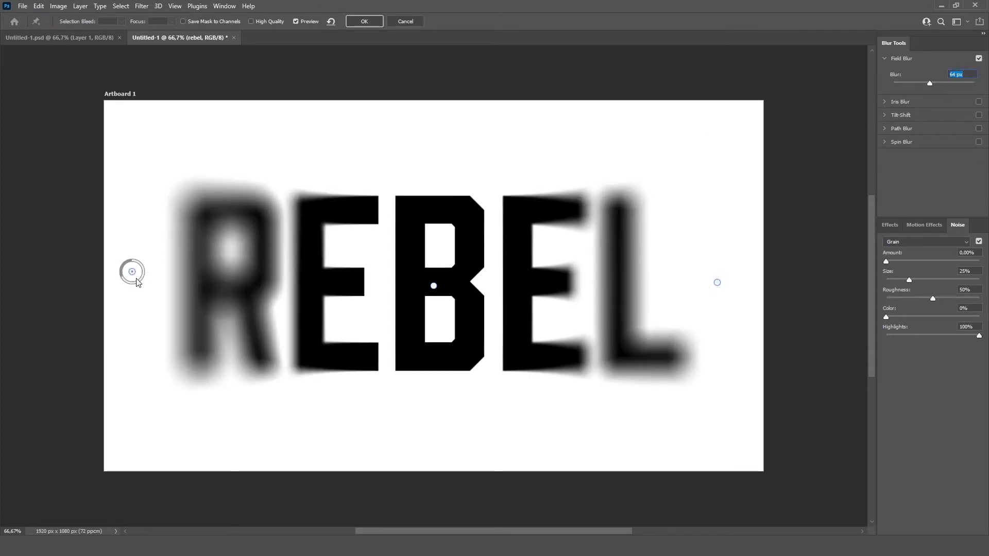
# Move the two outer blur pins farther from the word, close to the artboard's side edges
pyautogui.moveTo(132, 272); pyautogui.dragTo(113, 271)
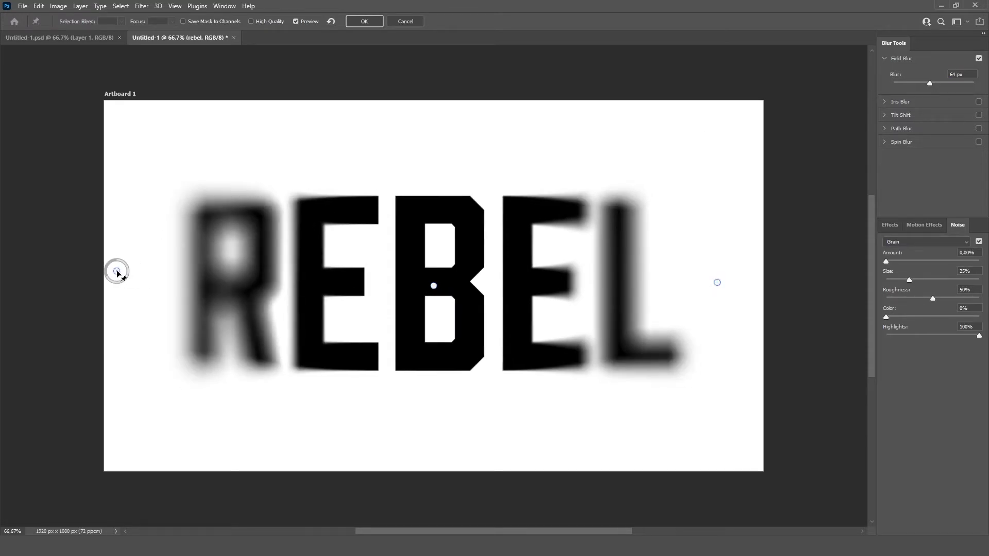
pyautogui.click(720, 282)
pyautogui.moveTo(719, 282); pyautogui.dragTo(747, 283)
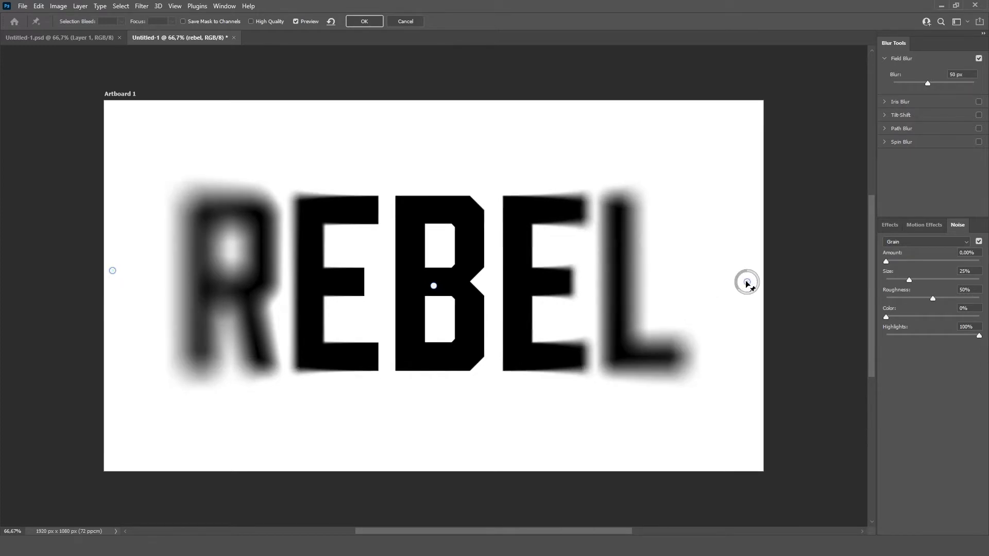
# Add weaker blur pins on the R and the L, with the L pin at 11 px, and reposition the pin beyond the L
pyautogui.click(247, 277)
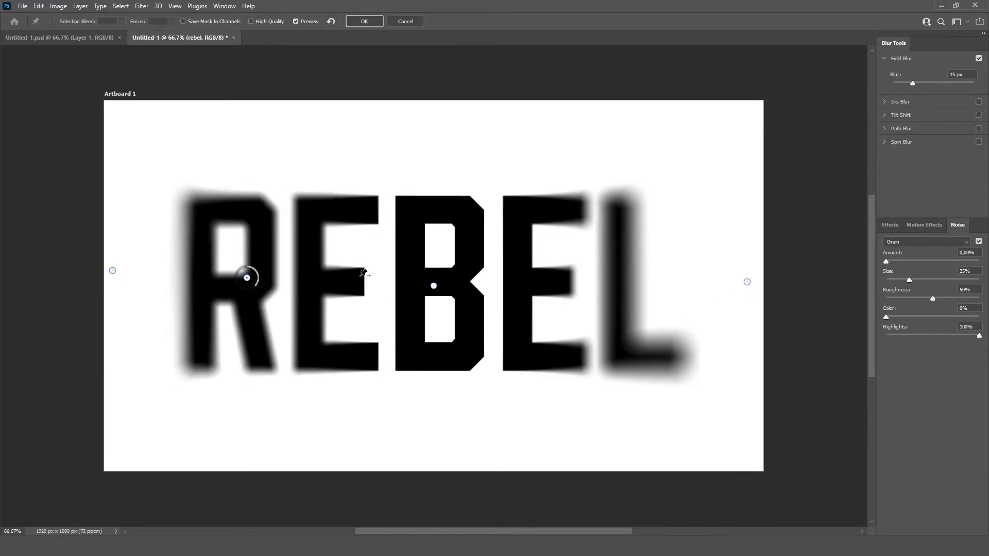
pyautogui.moveTo(913, 83); pyautogui.dragTo(902, 81)
pyautogui.click(626, 274)
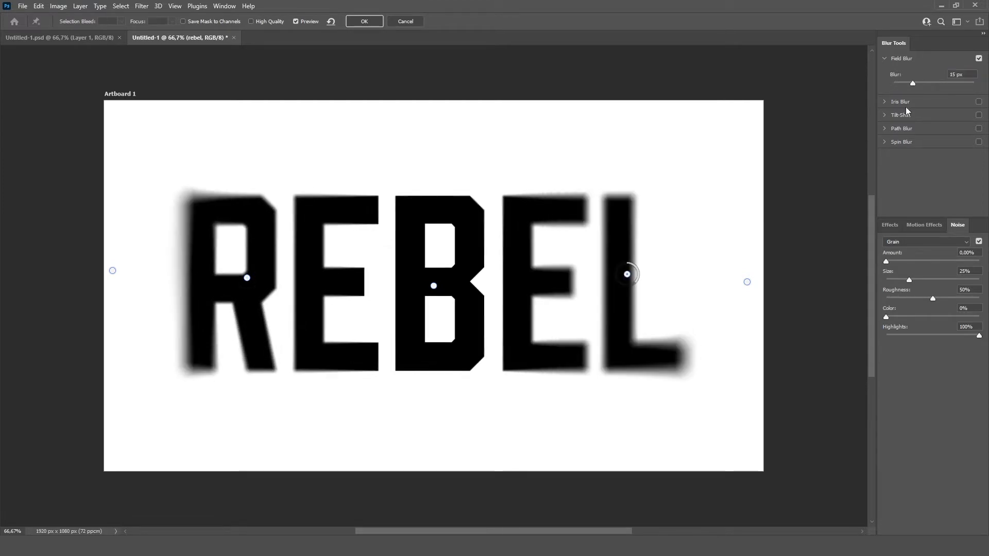
pyautogui.moveTo(912, 82); pyautogui.dragTo(910, 83)
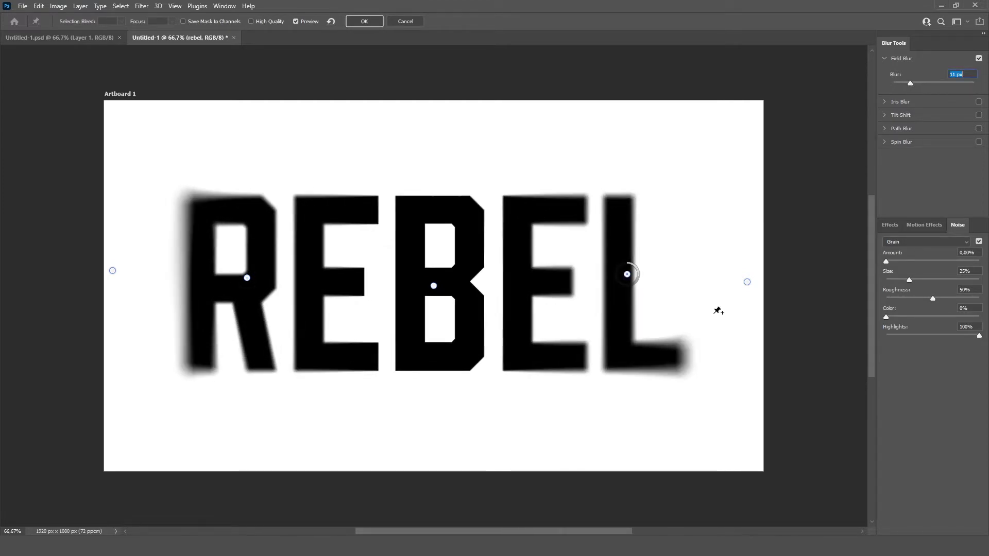
pyautogui.moveTo(747, 282); pyautogui.dragTo(717, 245)
pyautogui.moveTo(724, 211); pyautogui.dragTo(747, 269)
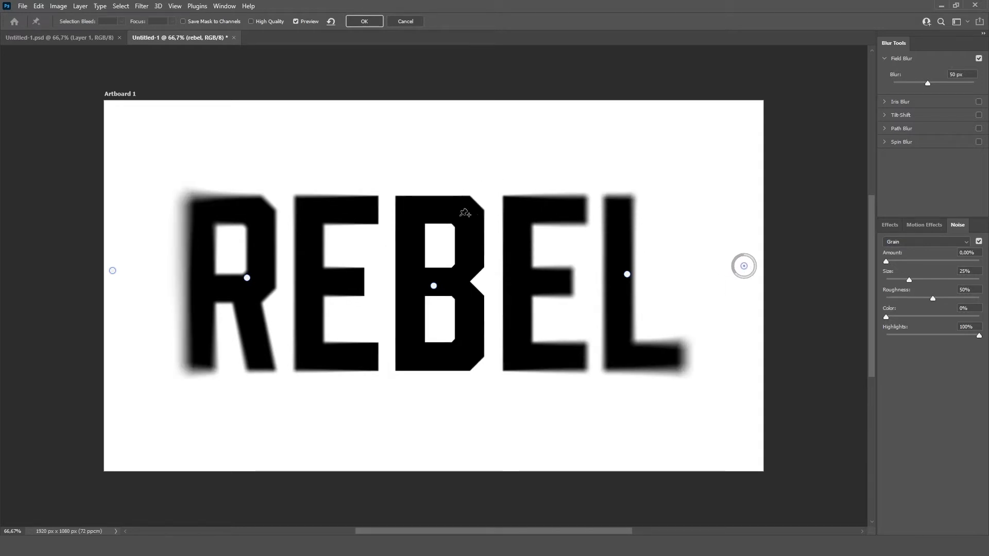
# Add a 21 px blur pin inside the B's upper opening and shift it slightly down
pyautogui.click(439, 234)
pyautogui.moveTo(914, 83); pyautogui.dragTo(917, 83)
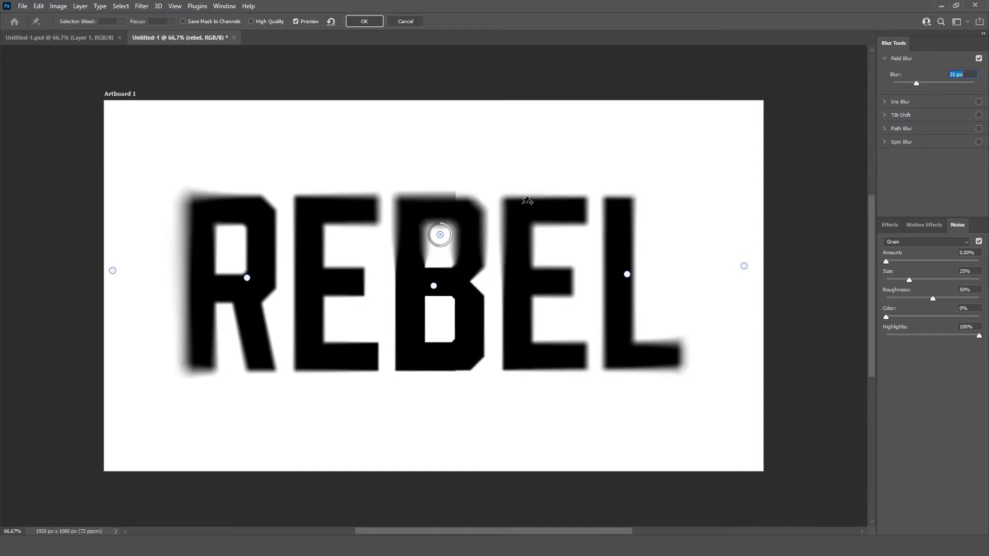
pyautogui.moveTo(440, 234); pyautogui.dragTo(438, 246)
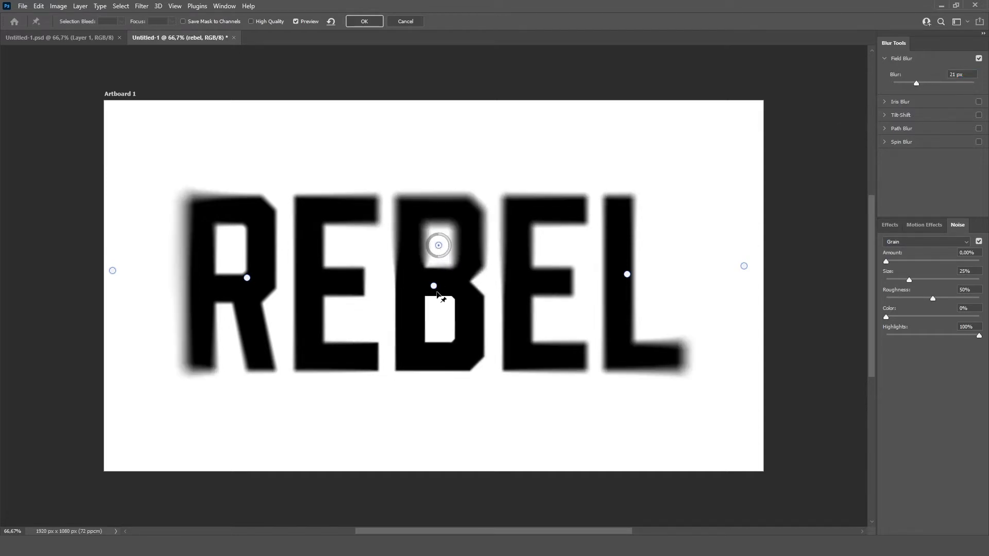
# Add blur pins at the B's two upper corners and reduce the blur there to the minimum
pyautogui.click(468, 202)
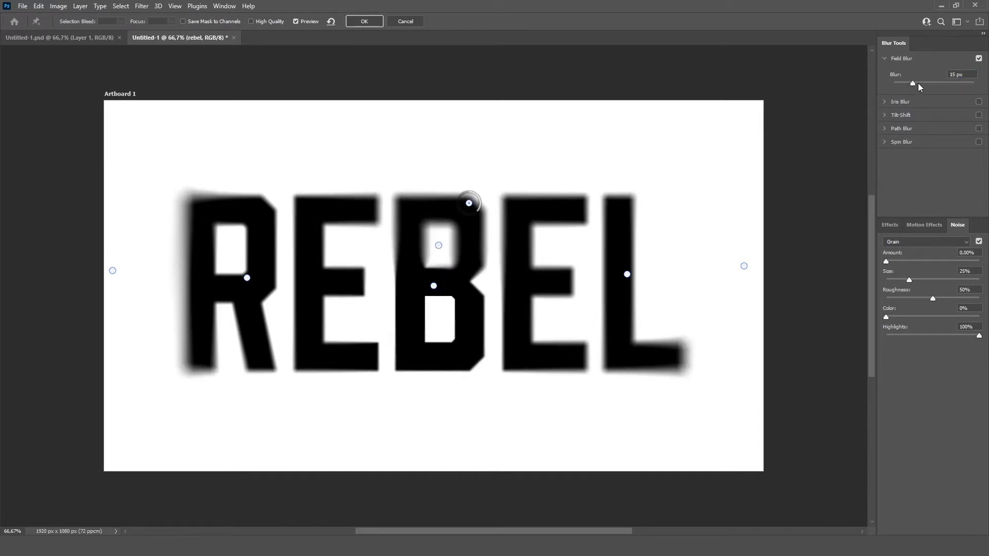
pyautogui.click(397, 197)
pyautogui.moveTo(910, 82); pyautogui.dragTo(878, 84)
# Adjust the pins around the B's upper opening, set the opening's pin to 25 px and apply the Field Blur
pyautogui.moveTo(470, 204); pyautogui.dragTo(438, 255)
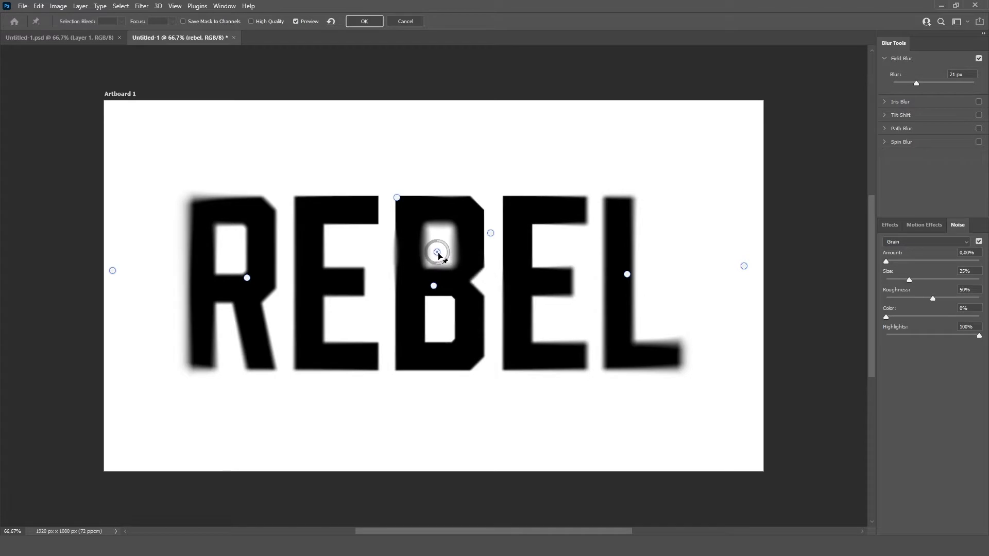
pyautogui.moveTo(919, 85)
pyautogui.mouseDown()
pyautogui.moveTo(938, 81)
pyautogui.moveTo(919, 83)
pyautogui.mouseUp()
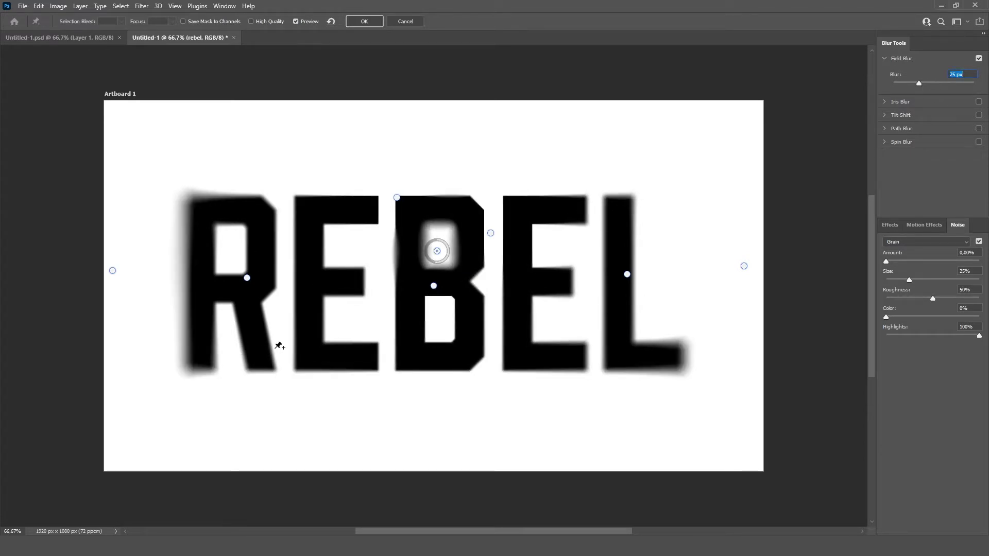
pyautogui.press('Return')
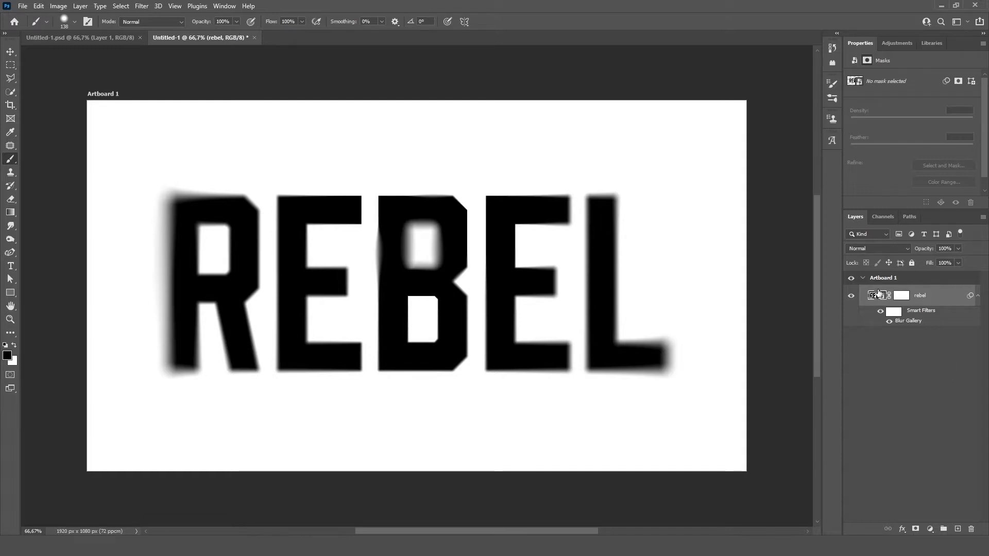
# Reopen the Blur Gallery smart filter for editing and replace the Field Blur with an Iris Blur
pyautogui.doubleClick(908, 322)
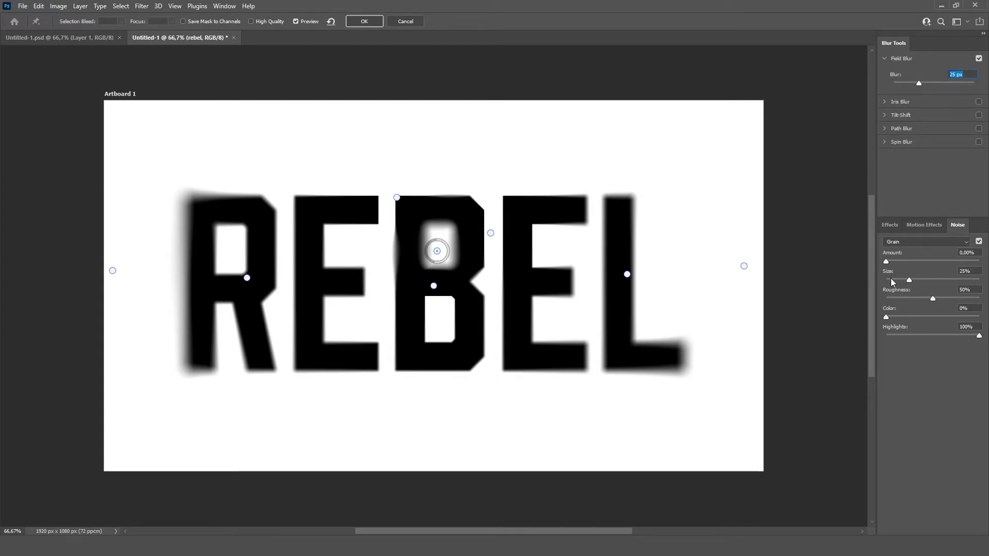
pyautogui.click(886, 226)
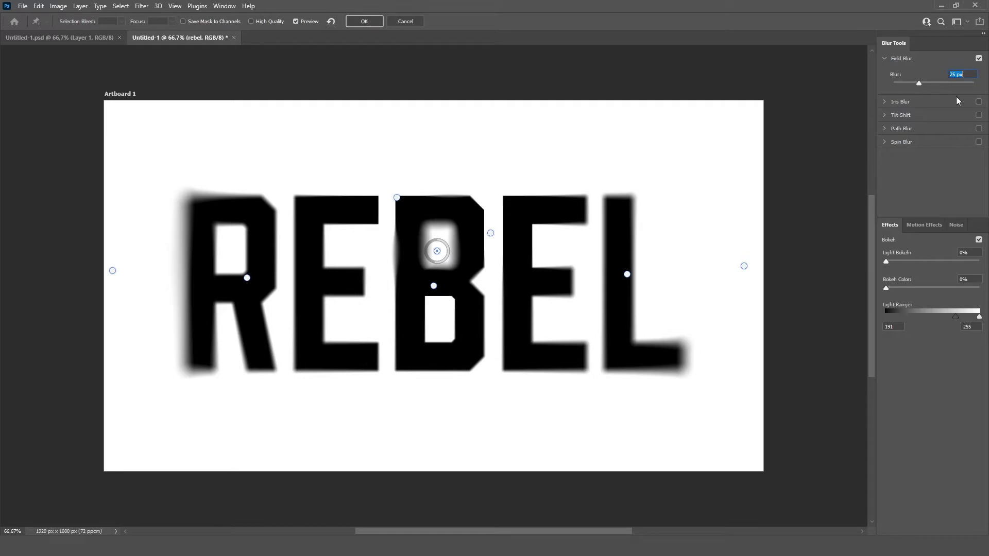
pyautogui.click(884, 58)
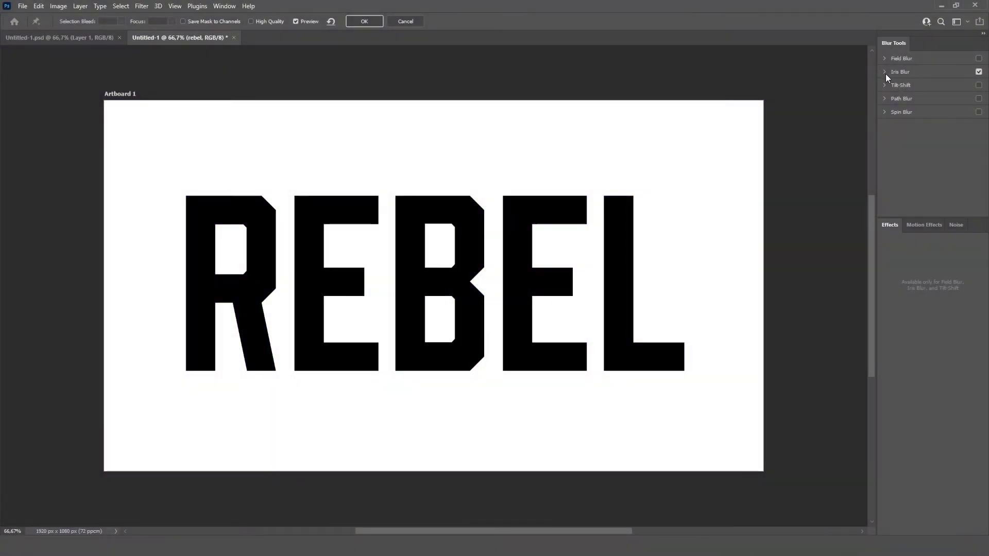
pyautogui.click(884, 72)
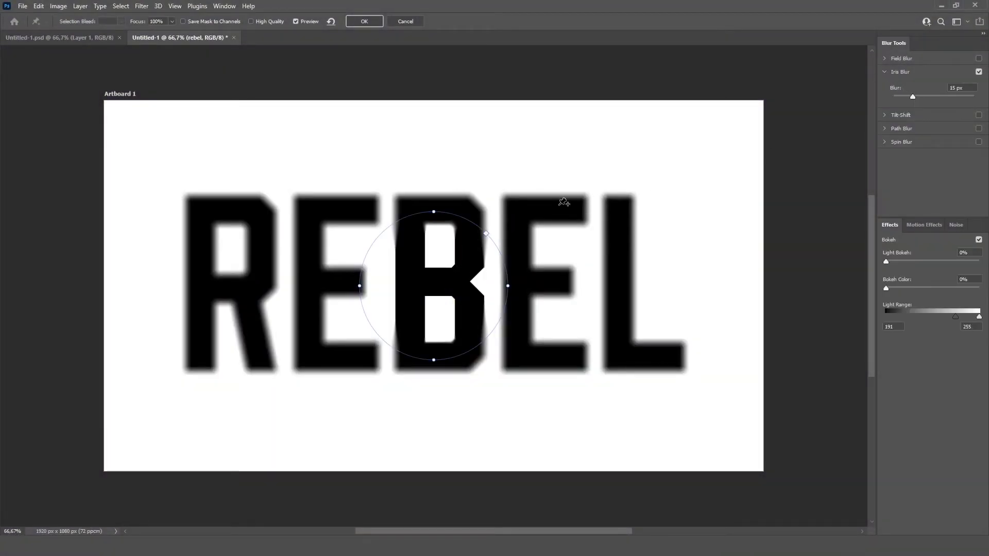
# Reposition the iris over the B, then place a trial second iris on the L and delete it
pyautogui.moveTo(406, 332)
pyautogui.moveTo(458, 309)
pyautogui.mouseDown()
pyautogui.moveTo(259, 275)
pyautogui.moveTo(425, 307)
pyautogui.moveTo(445, 296)
pyautogui.mouseUp()
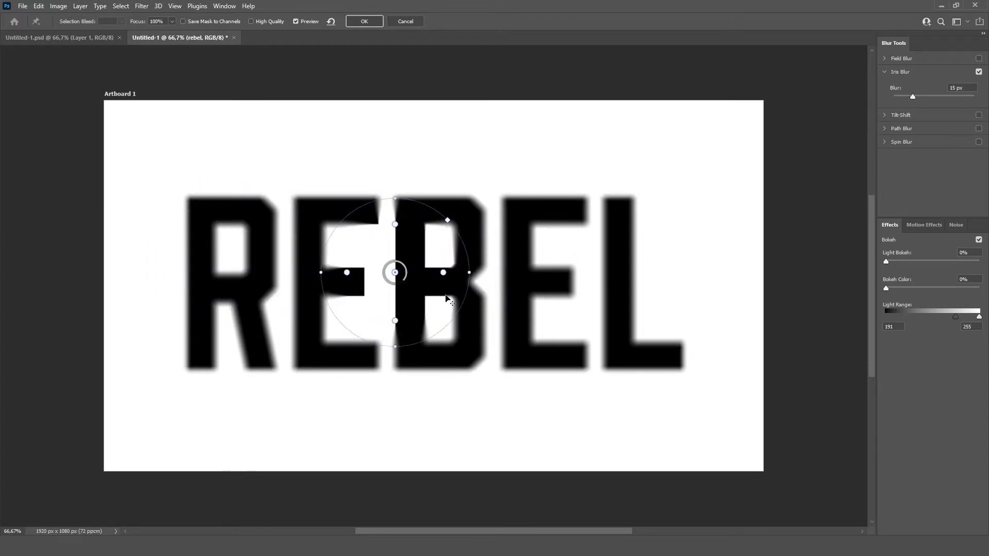
pyautogui.click(641, 297)
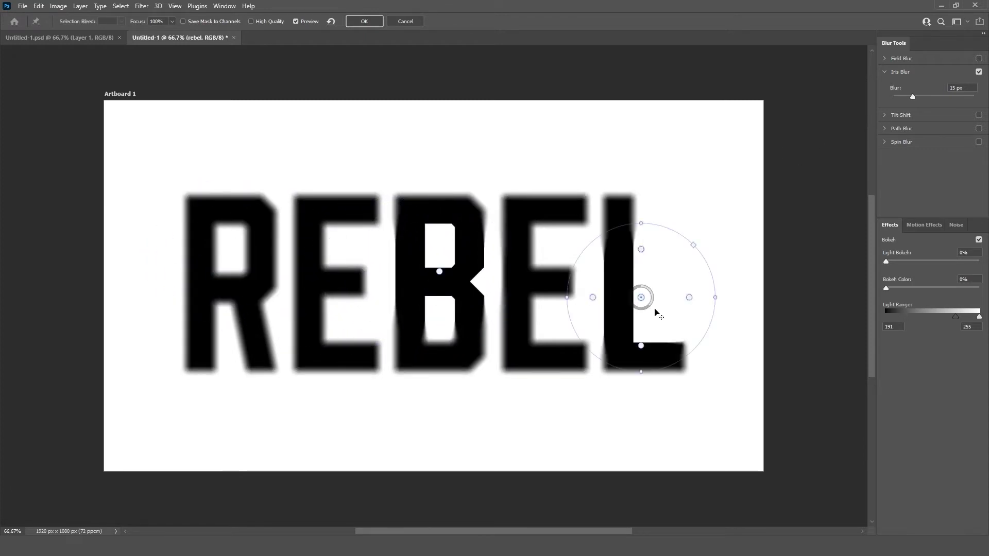
pyautogui.press('Delete')
# Enlarge the iris around the B to reach into both neighbouring E's and set its blur to 22 px
pyautogui.click(439, 271)
pyautogui.moveTo(513, 270); pyautogui.dragTo(564, 304)
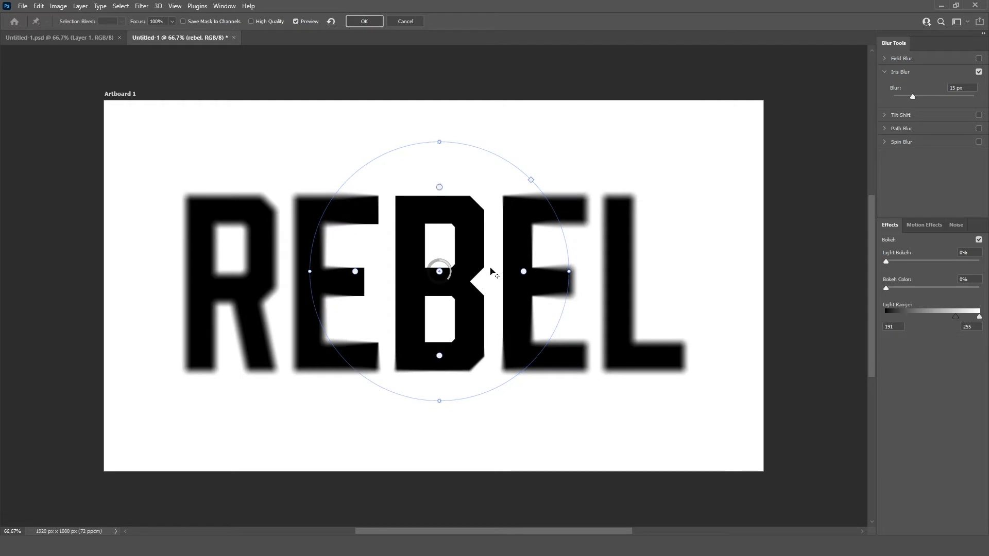
pyautogui.moveTo(912, 96)
pyautogui.mouseDown()
pyautogui.moveTo(932, 97)
pyautogui.moveTo(919, 94)
pyautogui.mouseUp()
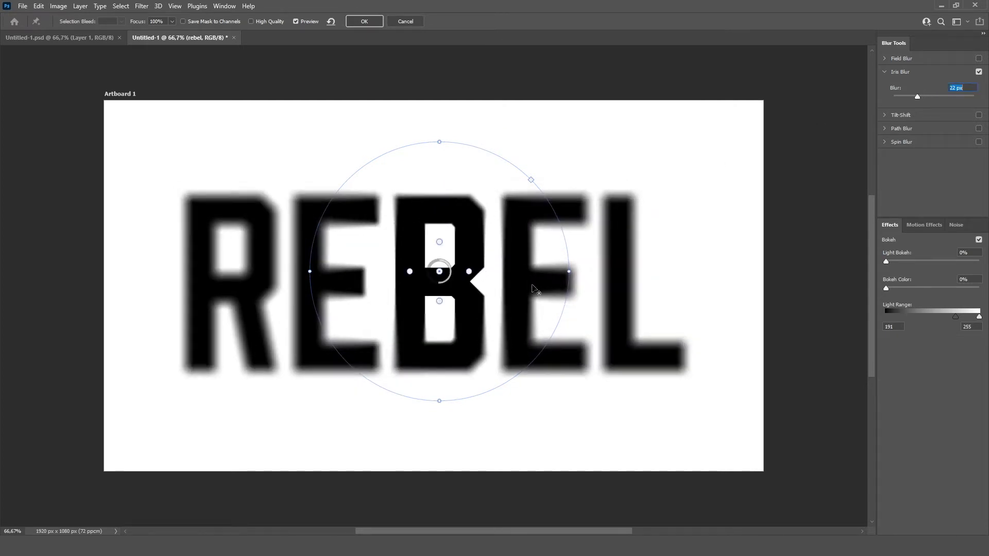
# Stretch the iris into a wide ellipse around the whole word and set its blur to 46 px
pyautogui.moveTo(569, 273); pyautogui.dragTo(758, 279)
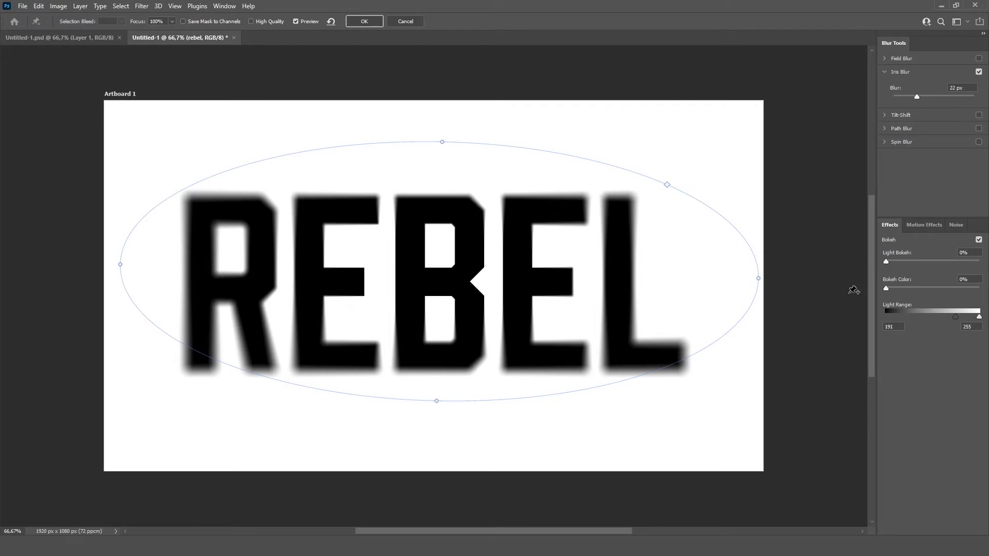
pyautogui.moveTo(919, 97)
pyautogui.mouseDown()
pyautogui.moveTo(940, 97)
pyautogui.moveTo(926, 96)
pyautogui.mouseUp()
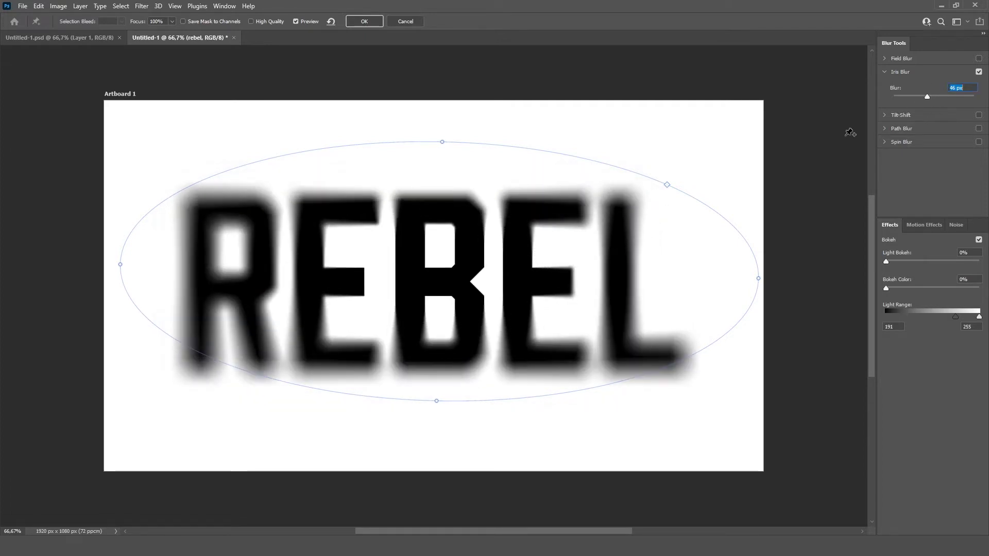
# Adjust the iris's sharp area, make the ellipse taller and recenter it on the middle of the B
pyautogui.moveTo(666, 274); pyautogui.dragTo(638, 276)
pyautogui.moveTo(444, 142); pyautogui.dragTo(441, 98)
pyautogui.moveTo(440, 272); pyautogui.dragTo(436, 286)
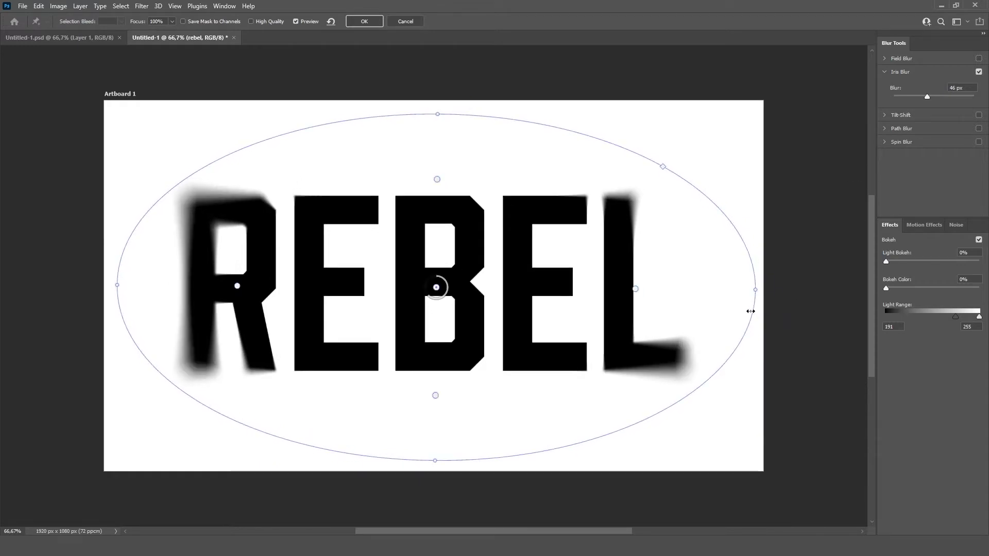
# Narrow the central iris, then add a second iris over the R and adjust its sharp area
pyautogui.moveTo(752, 314); pyautogui.dragTo(590, 288)
pyautogui.click(737, 278)
pyautogui.moveTo(720, 282); pyautogui.dragTo(217, 247)
pyautogui.moveTo(257, 272); pyautogui.dragTo(333, 321)
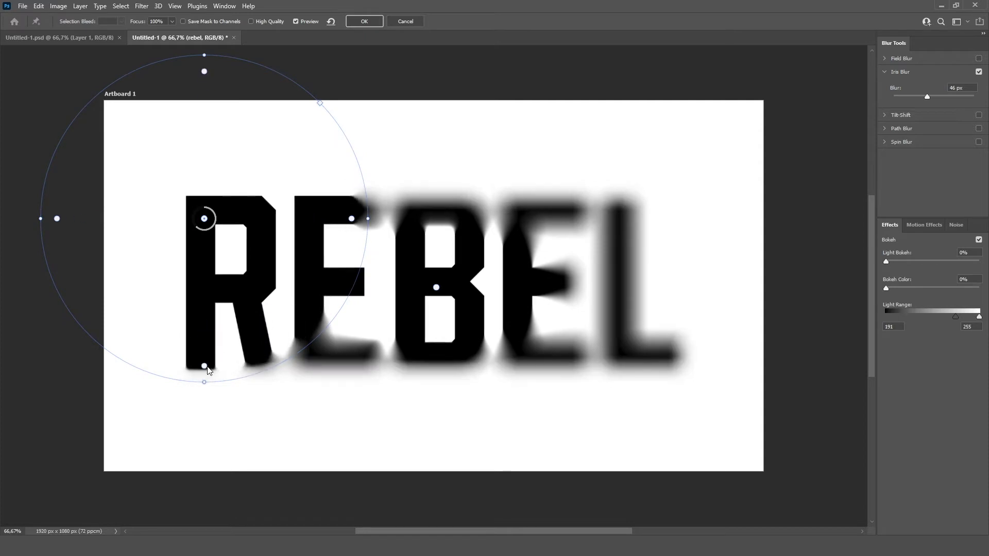
# Set the iris blur to 9 px and add a large third iris centered over the foot of the L
pyautogui.moveTo(927, 97); pyautogui.dragTo(907, 97)
pyautogui.click(708, 352)
pyautogui.moveTo(714, 365); pyautogui.dragTo(687, 365)
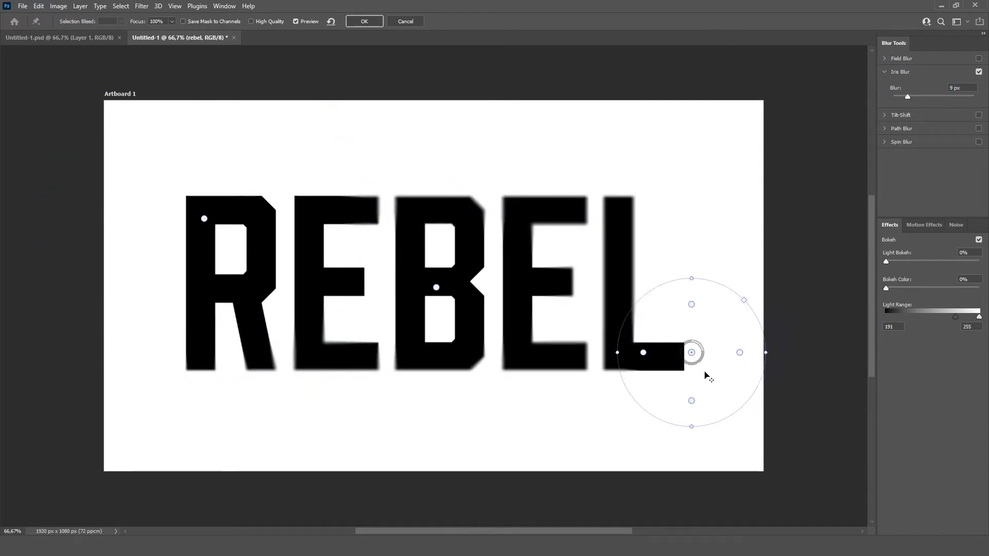
pyautogui.moveTo(713, 419); pyautogui.dragTo(761, 426)
pyautogui.moveTo(681, 352); pyautogui.dragTo(674, 349)
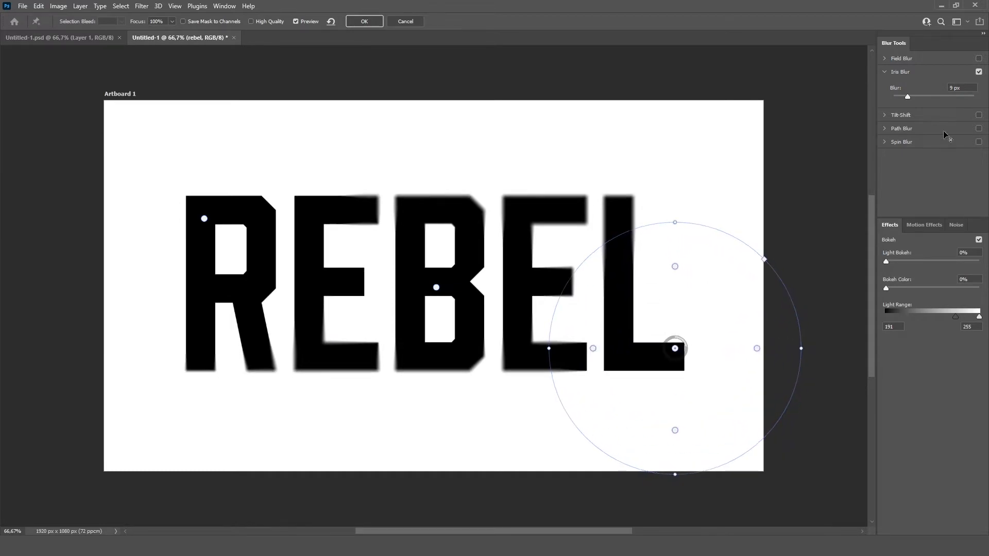
# Adjust the sharp area of the L's iris and set the Iris Blur to 30 px
pyautogui.moveTo(919, 97)
pyautogui.mouseDown()
pyautogui.moveTo(935, 96)
pyautogui.moveTo(919, 97)
pyautogui.mouseUp()
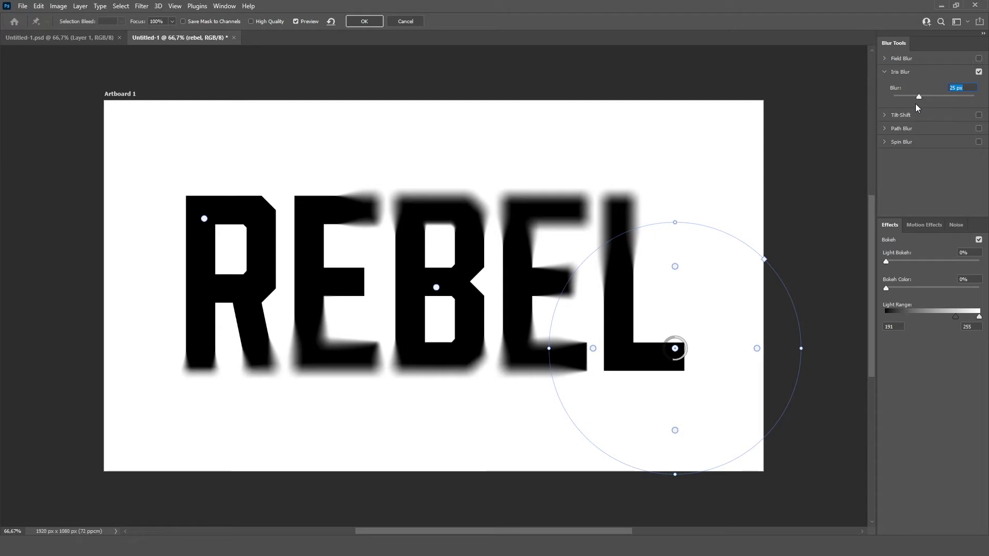
pyautogui.moveTo(587, 350); pyautogui.dragTo(629, 350)
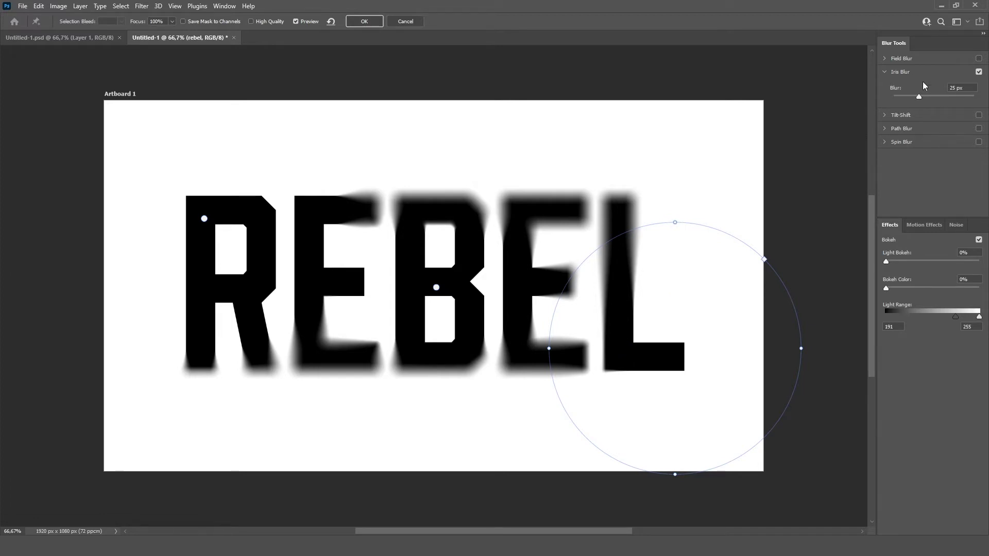
pyautogui.moveTo(918, 97)
pyautogui.mouseDown()
pyautogui.moveTo(964, 98)
pyautogui.moveTo(910, 100)
pyautogui.moveTo(921, 99)
pyautogui.mouseUp()
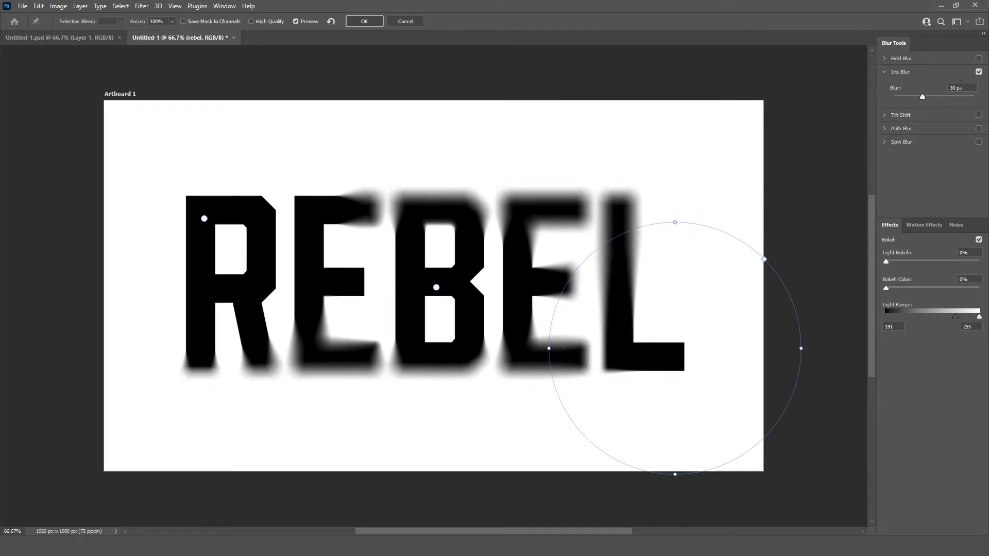
# Replace the Iris Blur with a Tilt-Shift blur of 137 px and -100% distortion
pyautogui.click(978, 73)
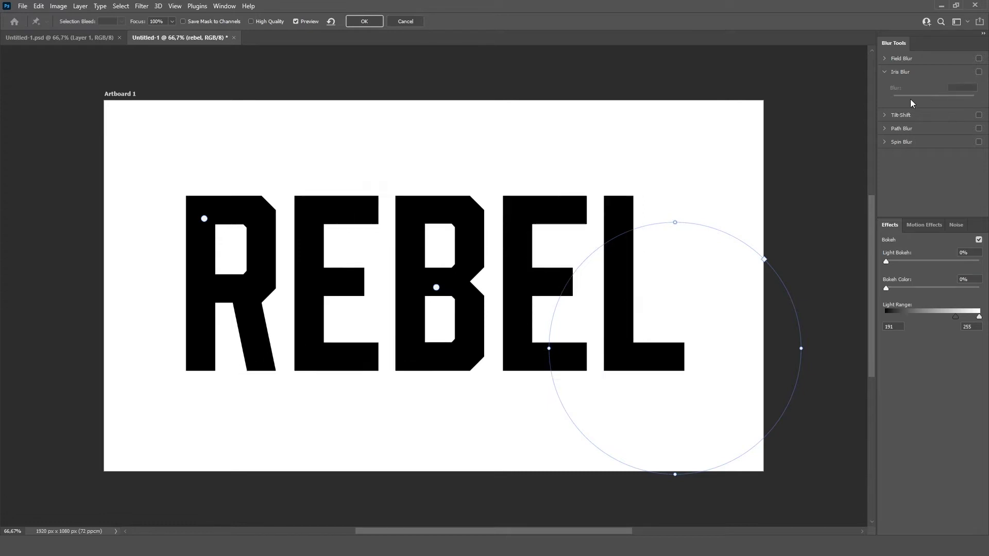
pyautogui.click(884, 72)
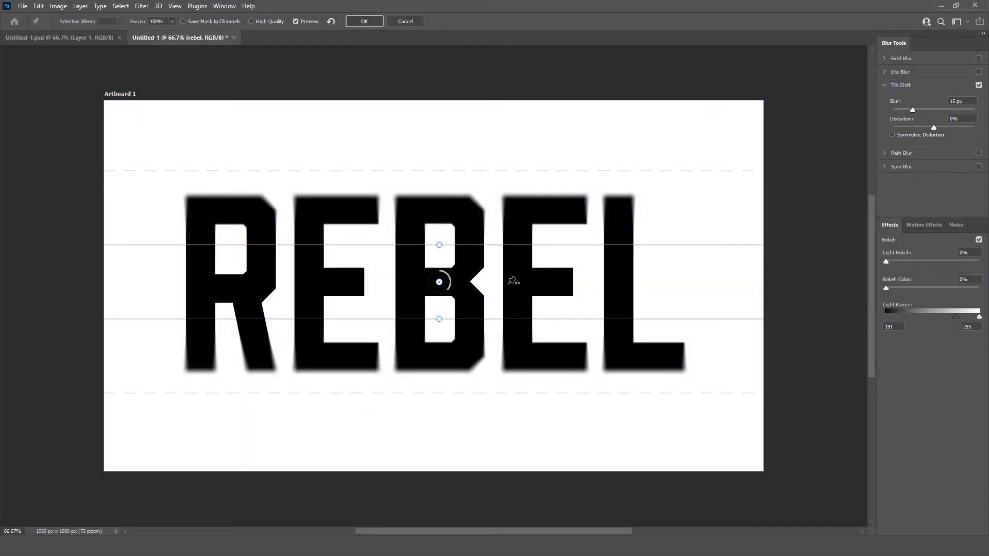
pyautogui.moveTo(456, 253)
pyautogui.mouseDown()
pyautogui.moveTo(461, 269)
pyautogui.moveTo(464, 245)
pyautogui.mouseUp()
pyautogui.moveTo(930, 110); pyautogui.dragTo(886, 127)
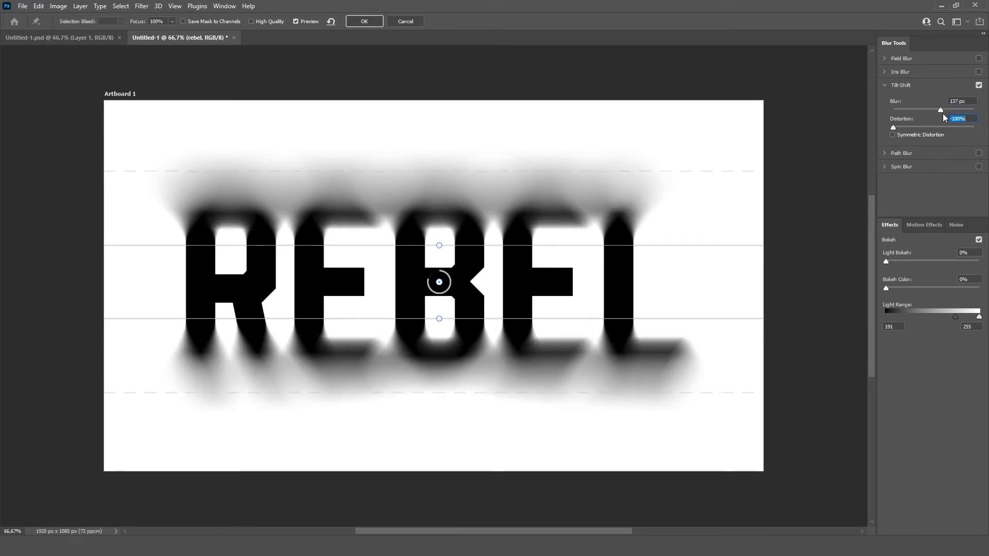
# Narrow the Tilt-Shift's sharp band around the middle of the B and extend its dashed limits toward the artboard's upper and lower edges
pyautogui.moveTo(492, 251); pyautogui.dragTo(497, 230)
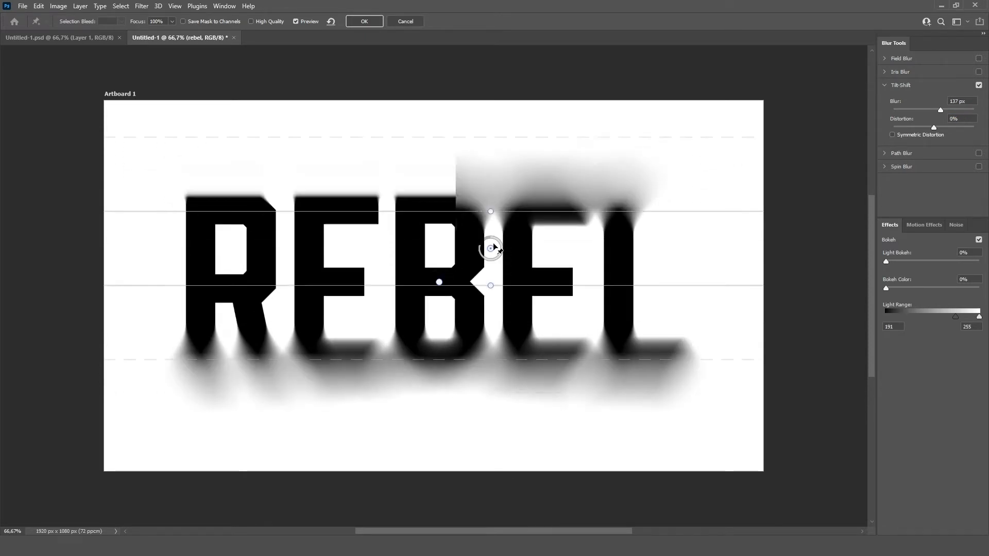
pyautogui.moveTo(493, 237); pyautogui.dragTo(511, 223)
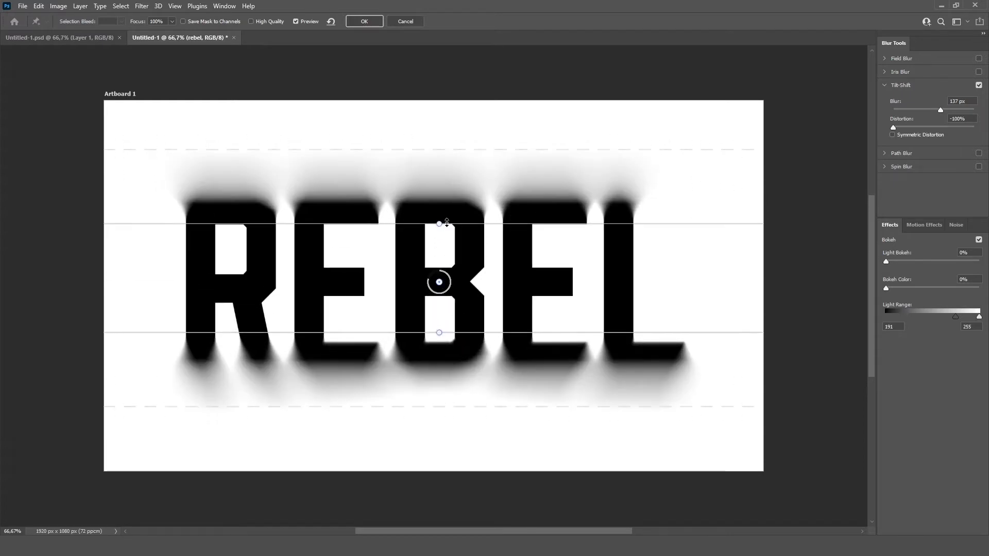
pyautogui.moveTo(467, 149); pyautogui.dragTo(472, 92)
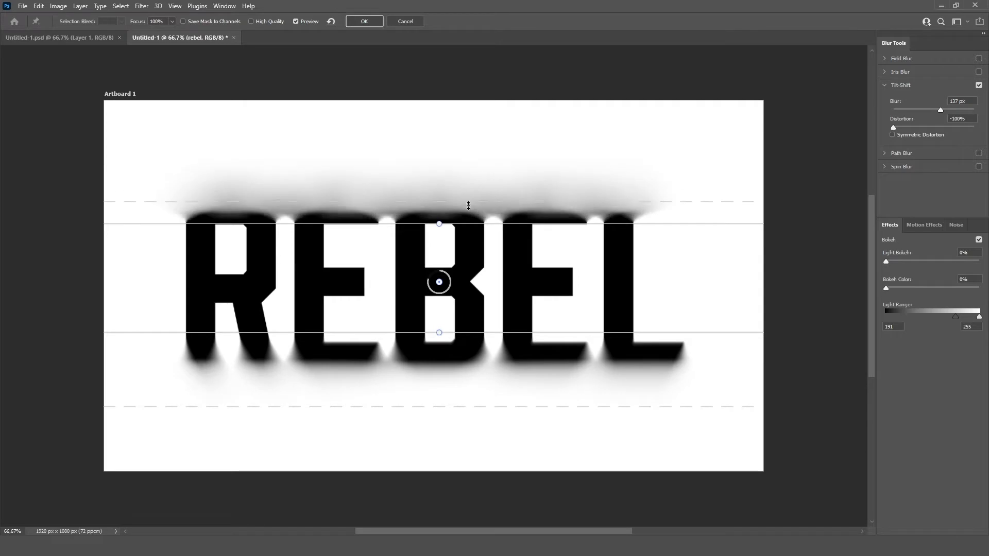
pyautogui.moveTo(458, 406); pyautogui.dragTo(475, 455)
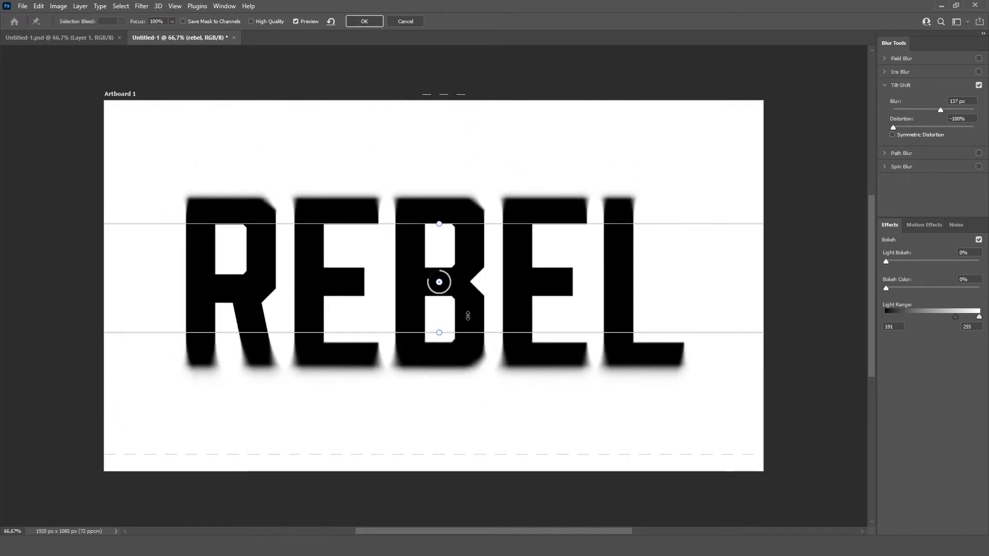
pyautogui.moveTo(465, 226); pyautogui.dragTo(469, 265)
pyautogui.moveTo(461, 136); pyautogui.dragTo(461, 91)
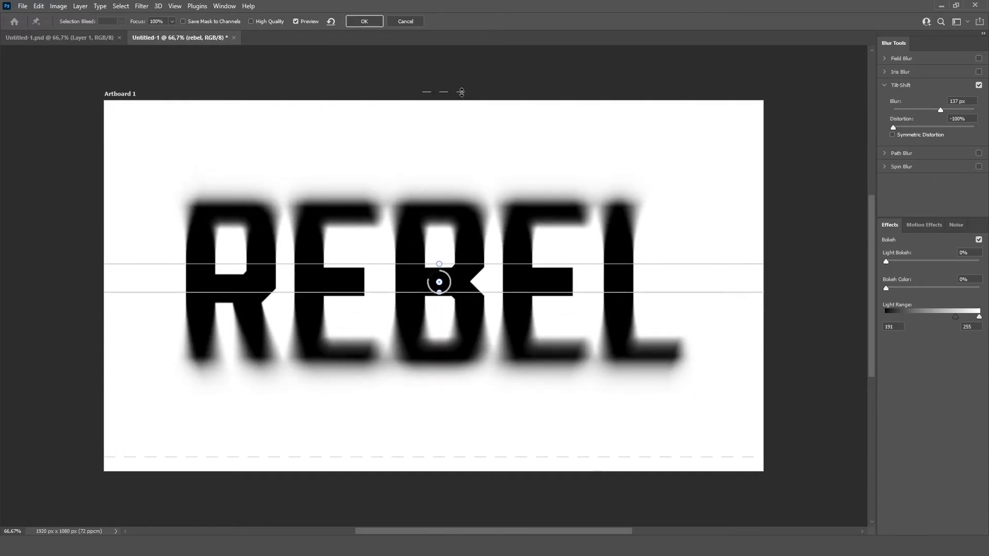
# Set the Tilt-Shift blur to 53 px with Symmetric Distortion and add a second Tilt-Shift pin below the word
pyautogui.moveTo(903, 110); pyautogui.dragTo(935, 107)
pyautogui.click(905, 135)
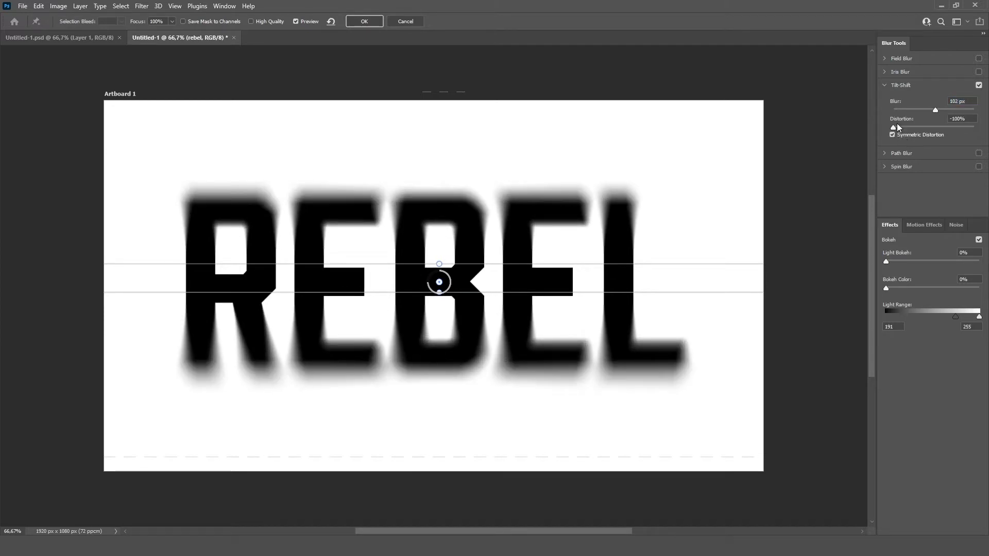
pyautogui.moveTo(938, 109); pyautogui.dragTo(929, 109)
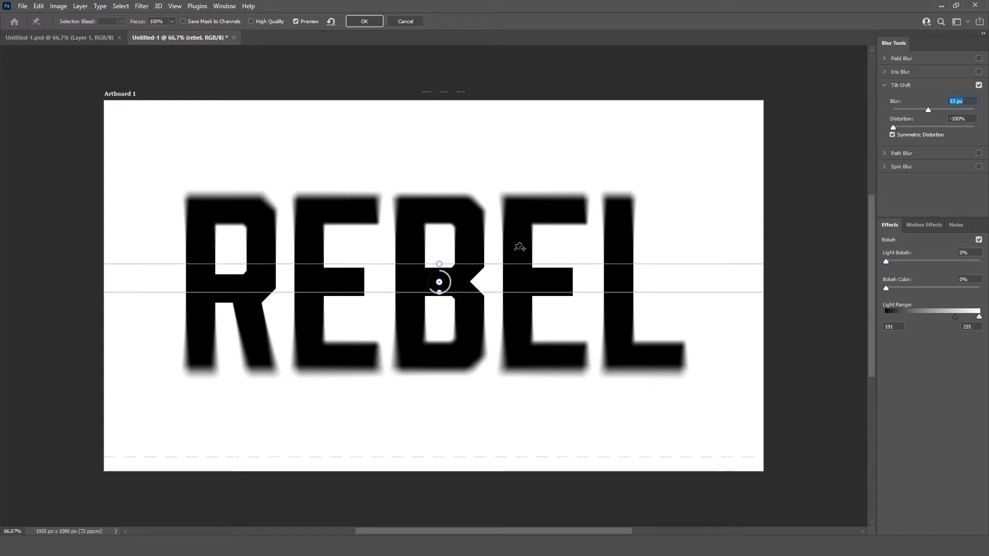
pyautogui.click(646, 201)
pyautogui.moveTo(671, 212); pyautogui.dragTo(477, 425)
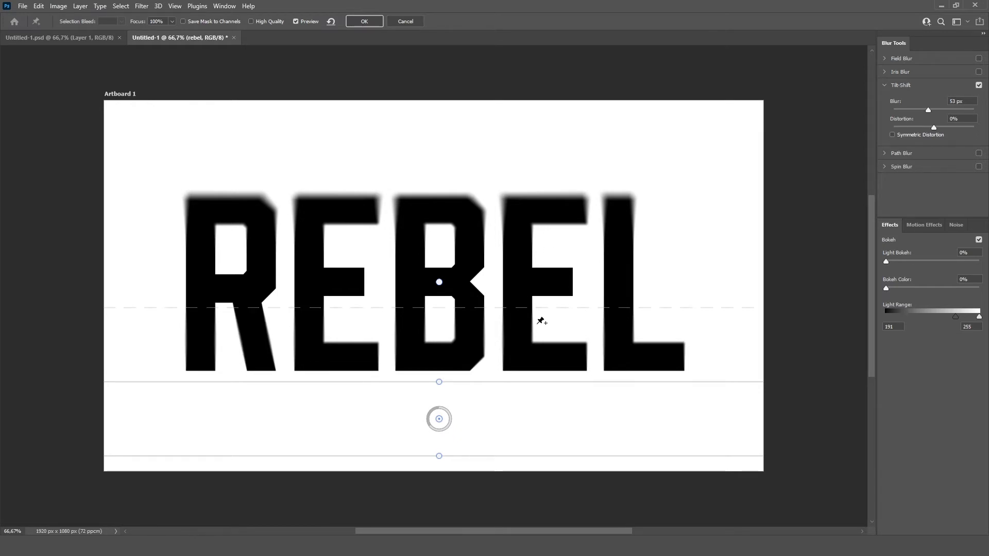
# Replace the Tilt-Shift with a Path Blur running straight across the whole word, with 153% speed and 24% taper
pyautogui.click(979, 85)
pyautogui.click(884, 154)
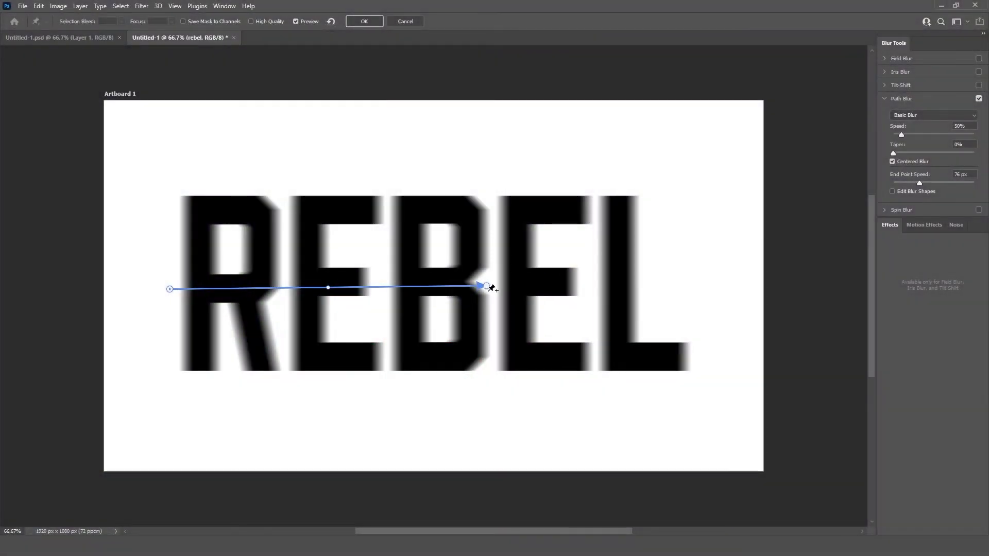
pyautogui.moveTo(493, 285); pyautogui.dragTo(739, 289)
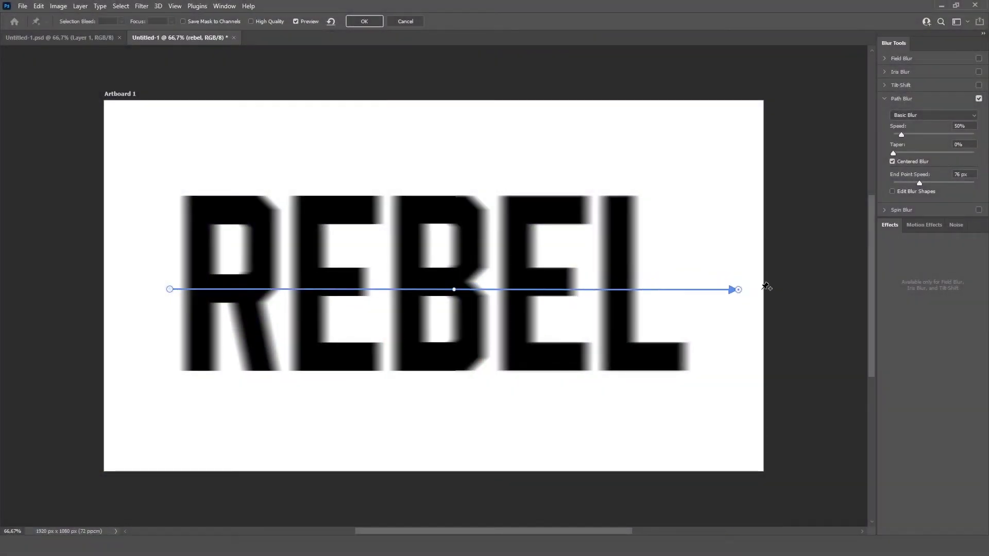
pyautogui.moveTo(899, 137)
pyautogui.mouseDown()
pyautogui.moveTo(926, 136)
pyautogui.moveTo(903, 136)
pyautogui.mouseUp()
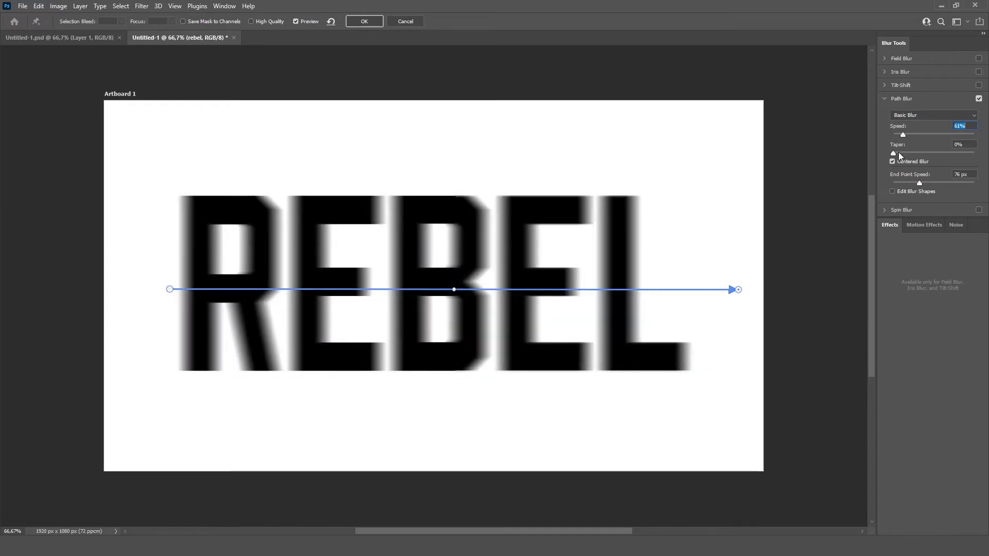
pyautogui.moveTo(928, 150)
pyautogui.mouseDown()
pyautogui.moveTo(931, 136)
pyautogui.moveTo(957, 153)
pyautogui.moveTo(883, 134)
pyautogui.moveTo(916, 134)
pyautogui.mouseUp()
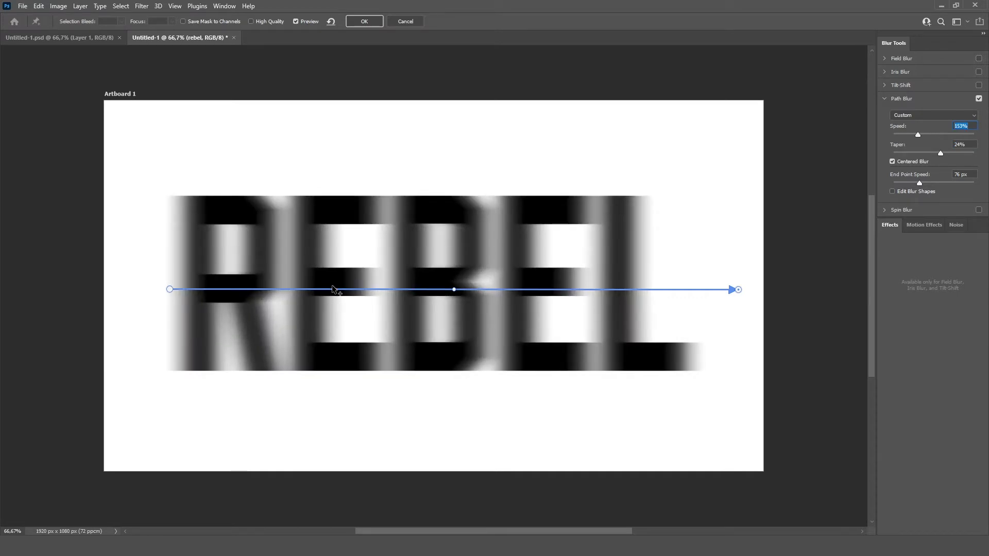
# Bend the blur path into an S-curve dipping below the R and rising above the second E, with a point in the middle
pyautogui.moveTo(323, 290); pyautogui.dragTo(332, 336)
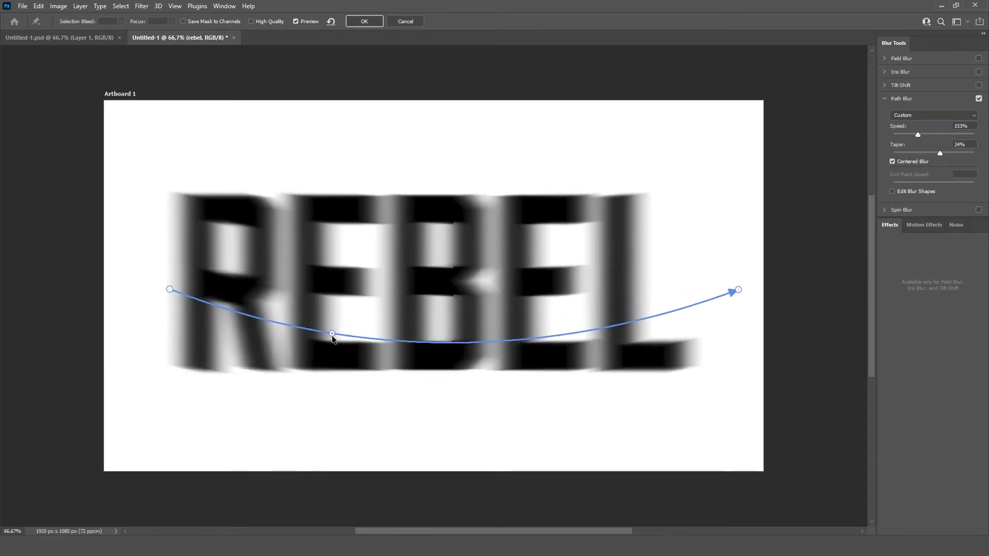
pyautogui.moveTo(546, 341); pyautogui.dragTo(638, 214)
pyautogui.moveTo(738, 294); pyautogui.dragTo(756, 318)
pyautogui.moveTo(332, 336); pyautogui.dragTo(237, 410)
pyautogui.moveTo(631, 197); pyautogui.dragTo(611, 151)
pyautogui.click(356, 321)
# Set the taper to 20%, switch the Path Blur to Rear Sync Flash without Centered Blur, and enable Edit Blur Shapes
pyautogui.moveTo(953, 133); pyautogui.dragTo(928, 166)
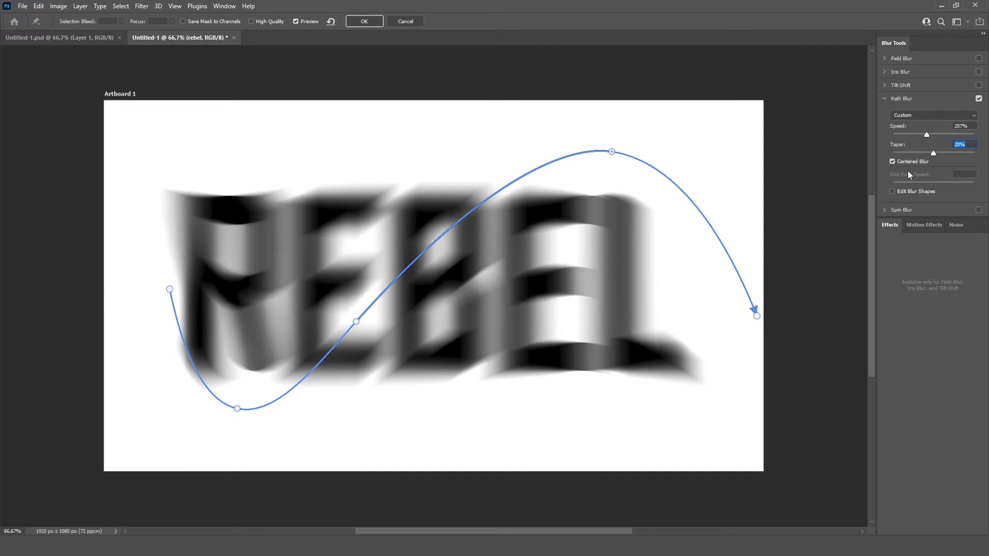
pyautogui.click(894, 165)
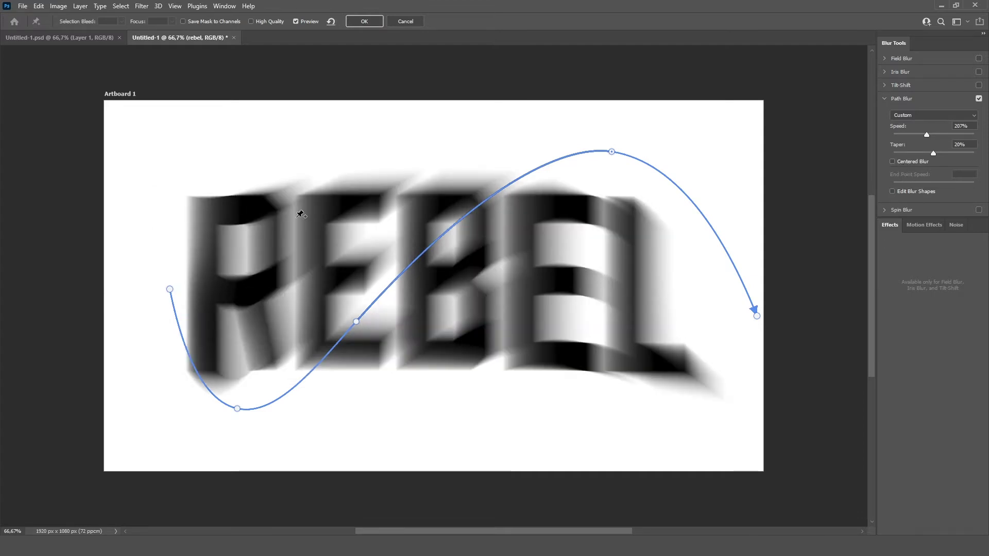
pyautogui.moveTo(892, 155); pyautogui.dragTo(907, 193)
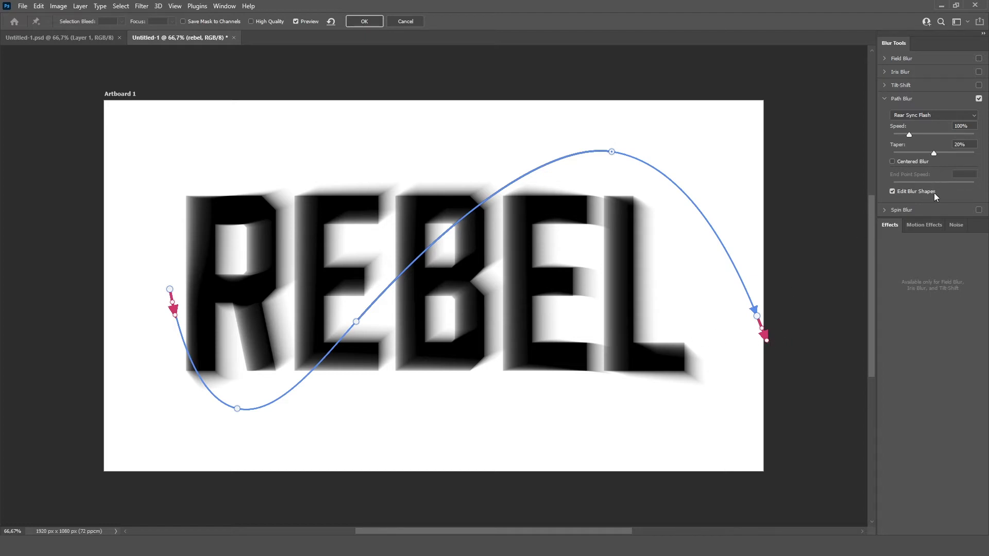
# Stretch the end point's blur arrow to 629 px and curve it, and raise the path's start point above the R
pyautogui.moveTo(766, 342); pyautogui.dragTo(571, 426)
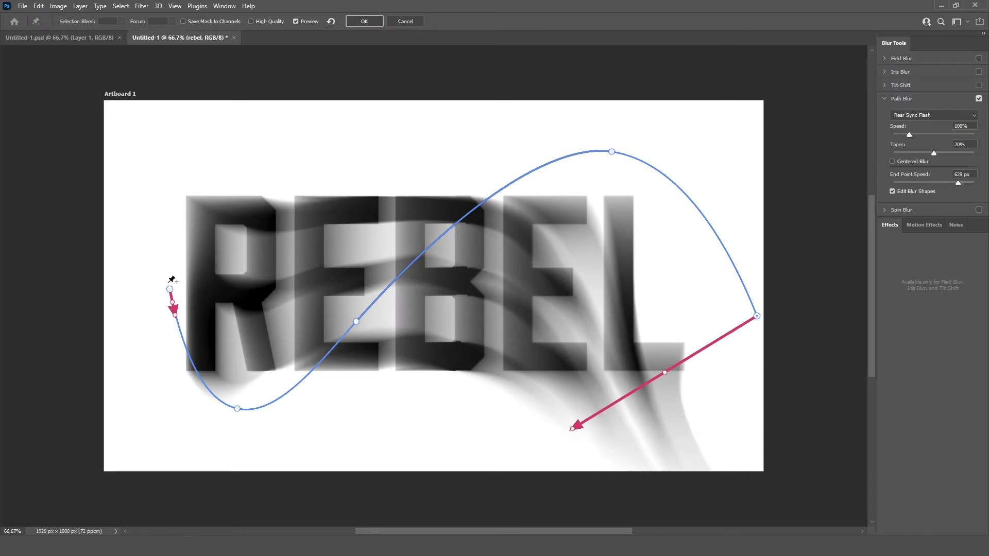
pyautogui.moveTo(169, 289); pyautogui.dragTo(177, 171)
pyautogui.moveTo(665, 372); pyautogui.dragTo(719, 421)
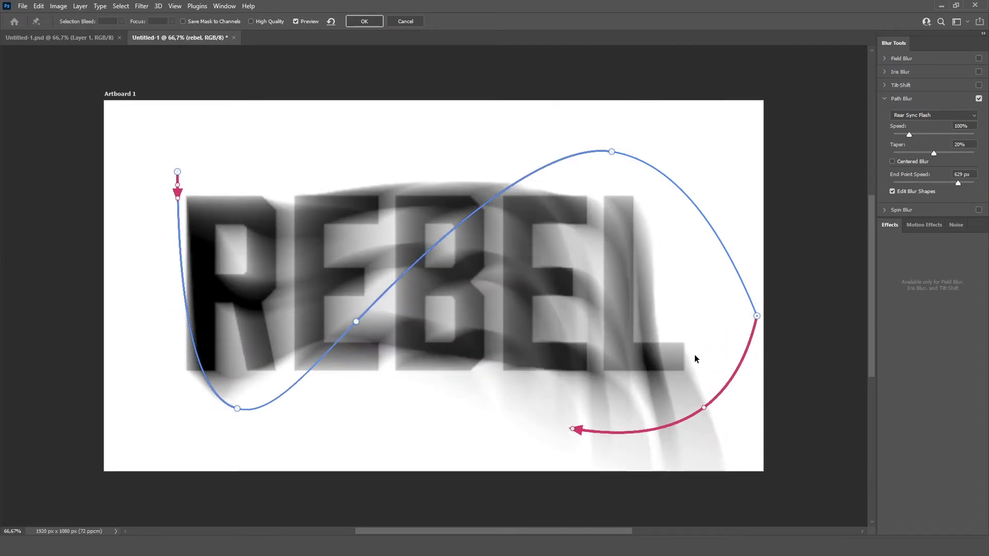
# Flatten the path's wave by moving its crest and trough onto the letters, and delete the middle path point
pyautogui.moveTo(611, 152); pyautogui.dragTo(592, 226)
pyautogui.click(356, 321)
pyautogui.press('Delete')
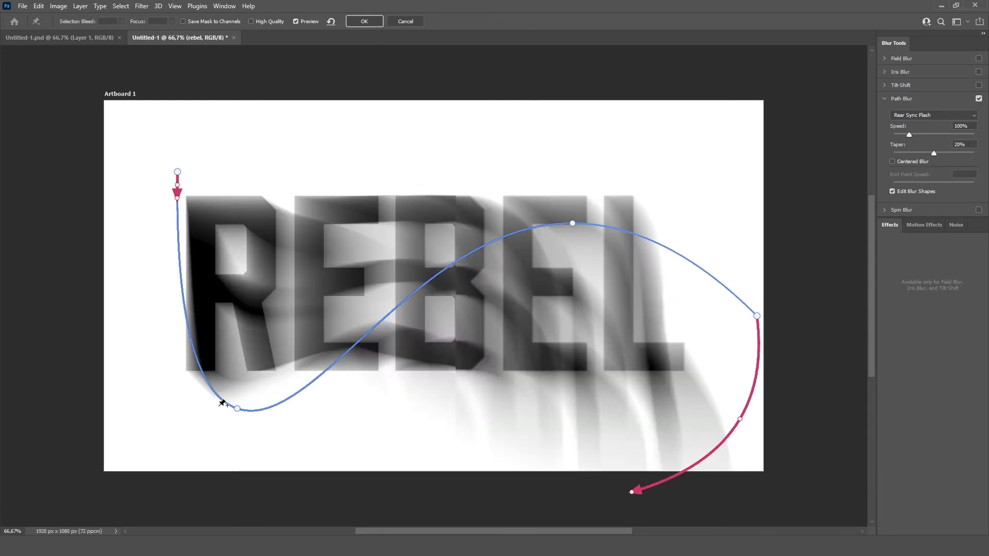
pyautogui.moveTo(237, 408); pyautogui.dragTo(315, 330)
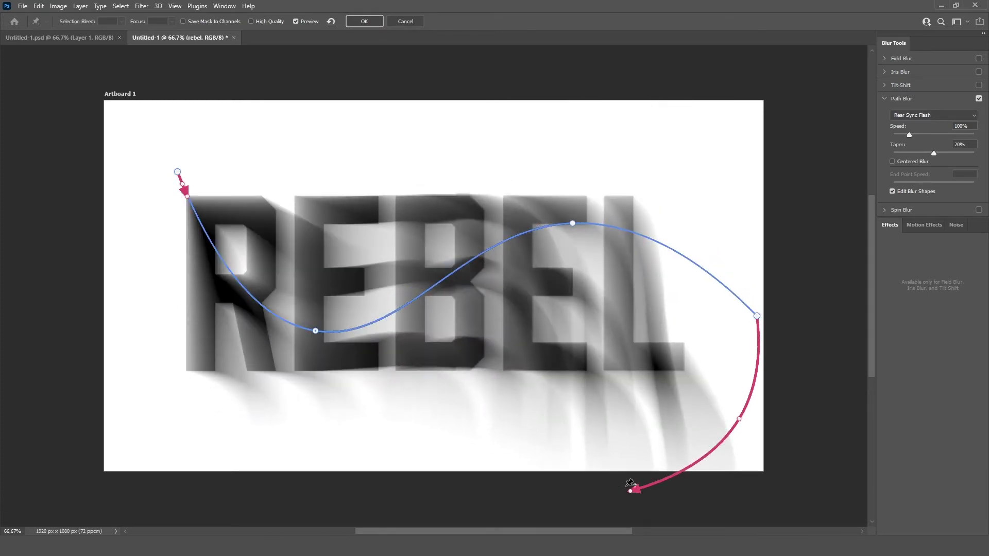
# Reduce the end point speed to 209 px and set a centered Path Blur with 150% speed and 57% taper
pyautogui.moveTo(630, 490); pyautogui.dragTo(533, 376)
pyautogui.moveTo(960, 183); pyautogui.dragTo(932, 183)
pyautogui.moveTo(909, 134); pyautogui.dragTo(887, 156)
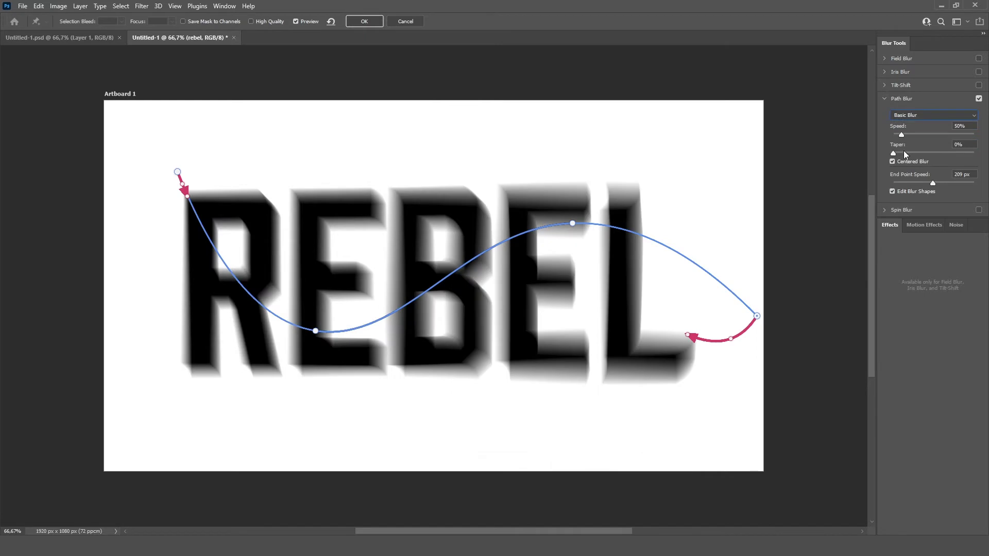
pyautogui.moveTo(924, 135)
pyautogui.mouseDown()
pyautogui.moveTo(917, 154)
pyautogui.moveTo(954, 156)
pyautogui.moveTo(906, 137)
pyautogui.moveTo(917, 134)
pyautogui.mouseUp()
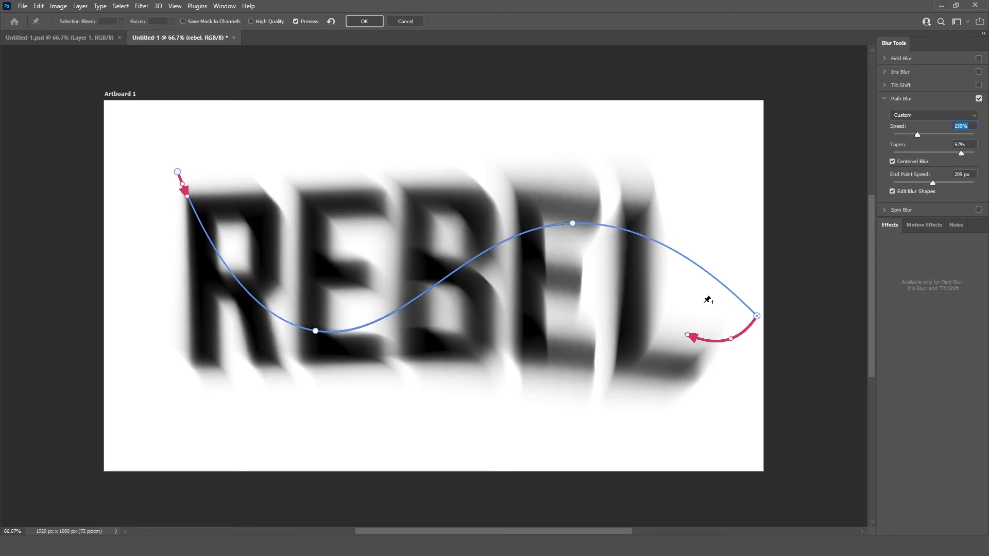
# Lengthen the end point's blur arrow, raise the path's end point and deepen the wave at its trough and crest
pyautogui.moveTo(677, 338); pyautogui.dragTo(585, 375)
pyautogui.moveTo(757, 315); pyautogui.dragTo(747, 273)
pyautogui.moveTo(315, 330)
pyautogui.mouseDown()
pyautogui.moveTo(296, 372)
pyautogui.moveTo(323, 294)
pyautogui.moveTo(352, 249)
pyautogui.moveTo(330, 343)
pyautogui.mouseUp()
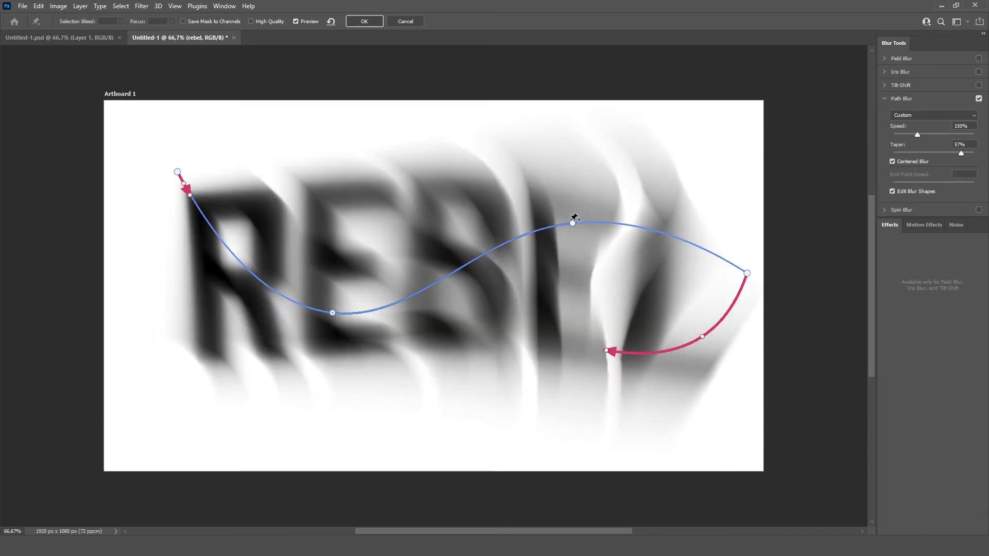
pyautogui.moveTo(572, 216); pyautogui.dragTo(557, 189)
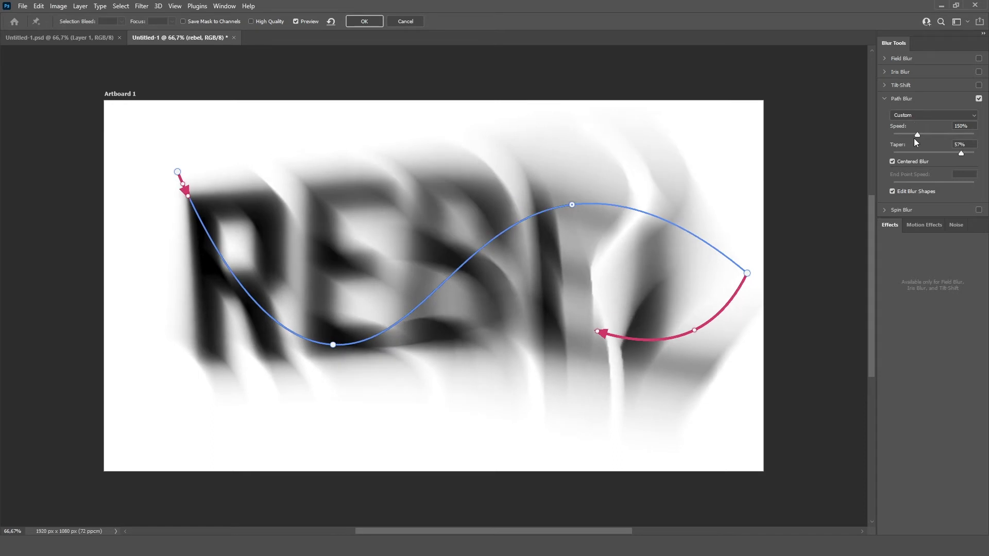
# Lower the Path Blur speed to 38% and apply the Blur Gallery filter
pyautogui.moveTo(917, 134); pyautogui.dragTo(899, 135)
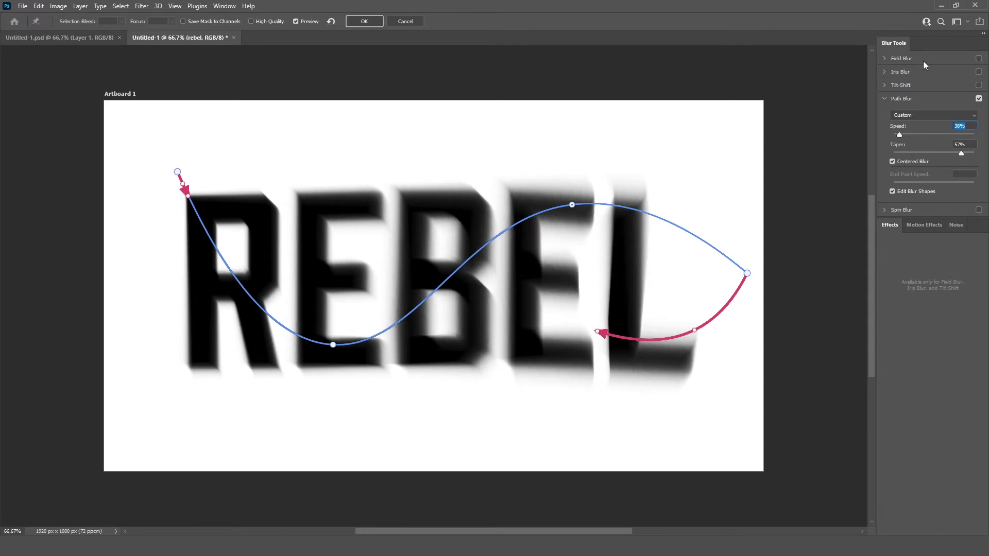
pyautogui.click(364, 21)
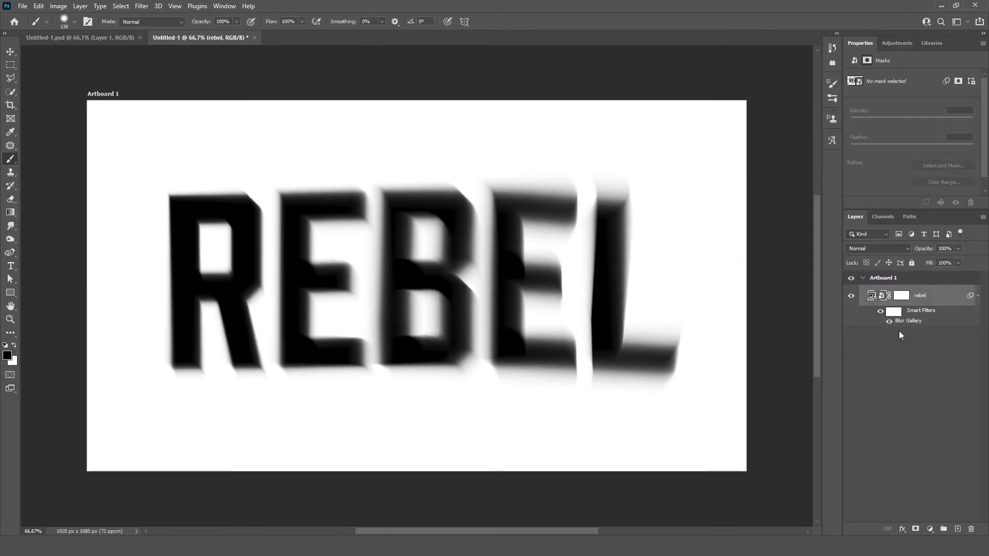
# Paint black on the smart filter mask over the L and the edge of the second E to hide the blur there
pyautogui.click(894, 312)
pyautogui.moveTo(579, 210)
pyautogui.mouseDown()
pyautogui.moveTo(611, 331)
pyautogui.moveTo(560, 242)
pyautogui.moveTo(635, 239)
pyautogui.moveTo(645, 322)
pyautogui.mouseUp()
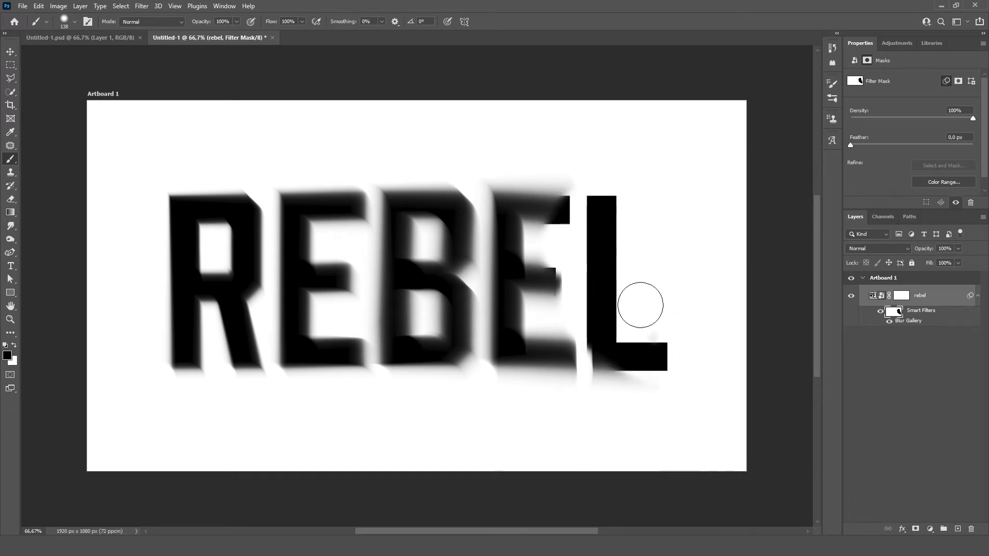
# Undo the mask painting, try black strokes over the L with resized brushes, and undo those strokes too
pyautogui.hotkey('ctrl', 'z')
pyautogui.keyDown('alt'); pyautogui.rightClick(634, 287); pyautogui.keyUp('alt')
pyautogui.moveTo(597, 205); pyautogui.dragTo(592, 349)
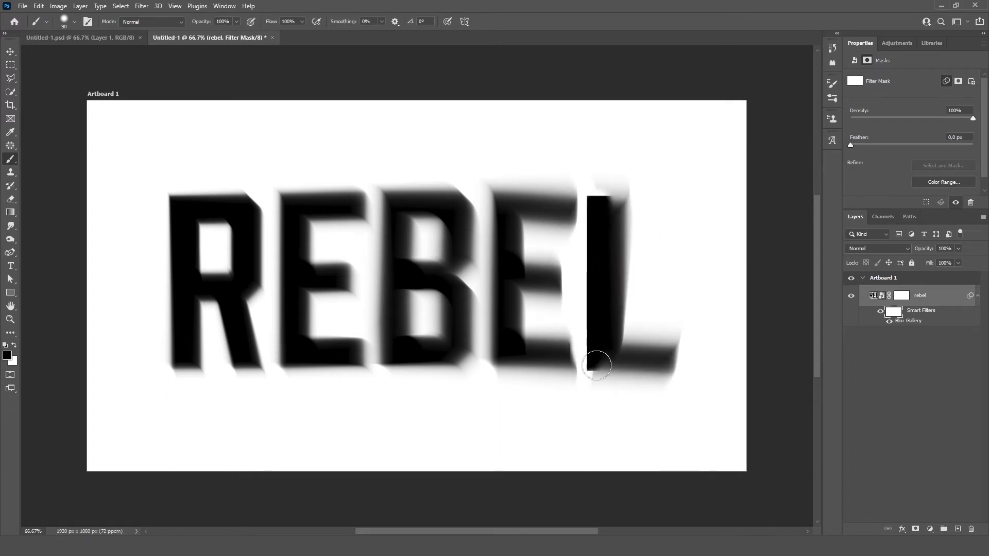
pyautogui.hotkey('ctrl', 'z')
pyautogui.keyDown('alt'); pyautogui.rightClick(634, 254); pyautogui.keyUp('alt')
pyautogui.moveTo(639, 309)
pyautogui.mouseDown()
pyautogui.moveTo(647, 326)
pyautogui.moveTo(693, 329)
pyautogui.mouseUp()
pyautogui.hotkey('ctrl', 'z')
pyautogui.hotkey('ctrl', 'z')
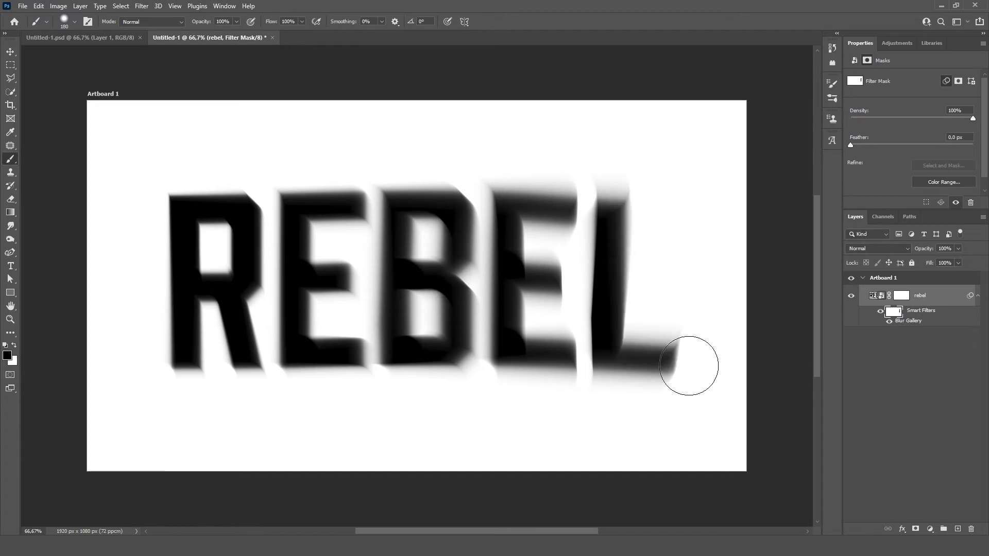
# Reopen the Blur Gallery smart filter for editing and replace the Path Blur with a Spin Blur
pyautogui.doubleClick(909, 321)
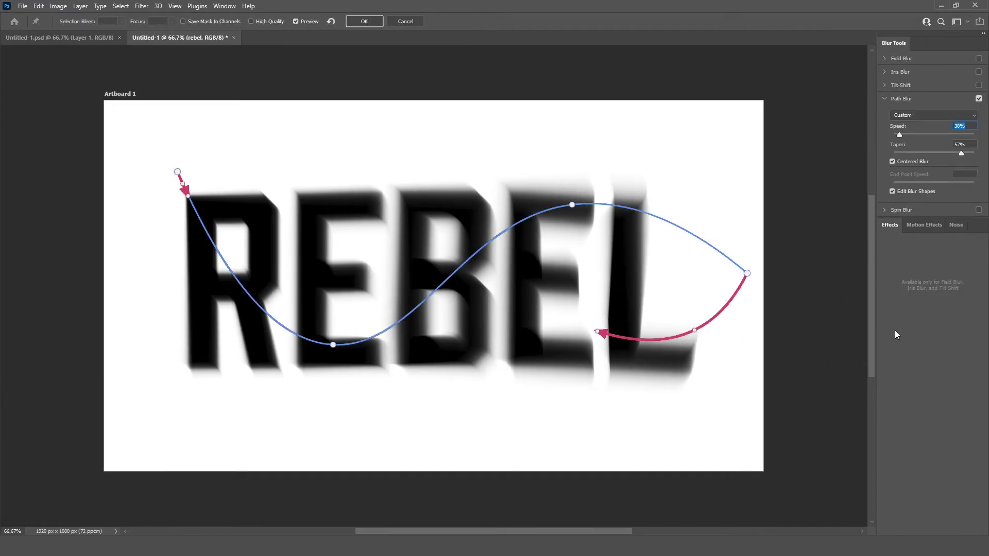
pyautogui.click(978, 98)
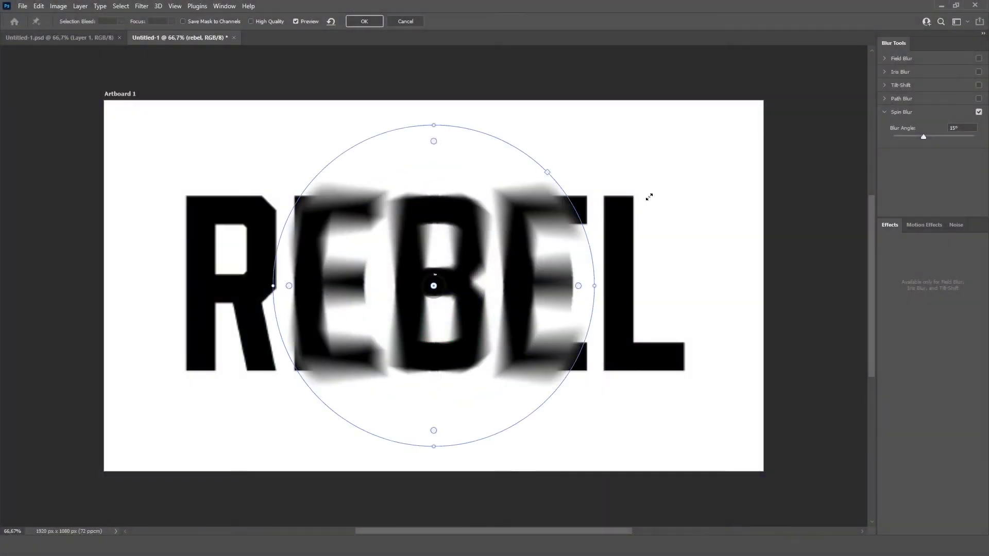
# Try an 11° Spin Blur centered on the L, stretching its ring and feather past the R, then reduce the angle
pyautogui.moveTo(649, 196); pyautogui.dragTo(693, 180)
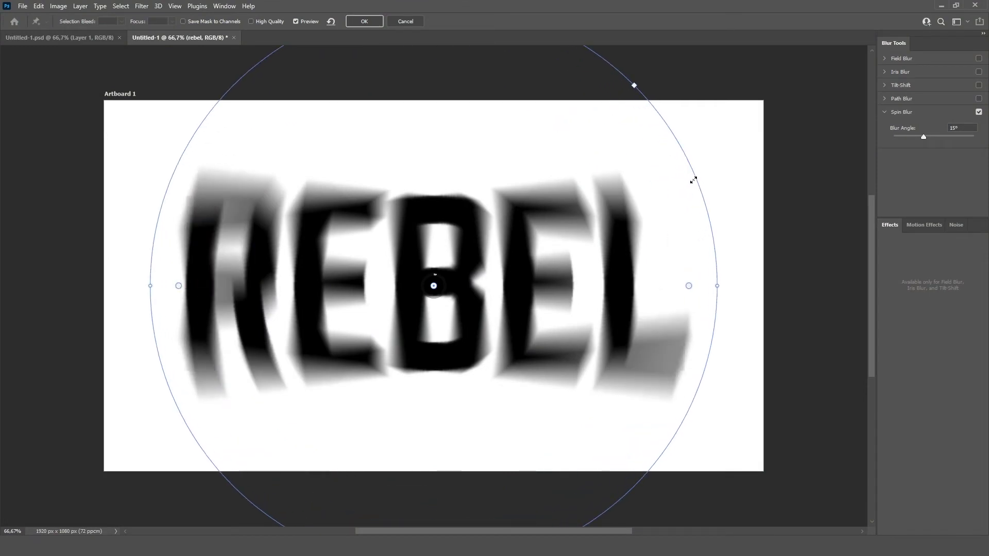
pyautogui.moveTo(923, 137)
pyautogui.mouseDown()
pyautogui.moveTo(952, 136)
pyautogui.moveTo(914, 137)
pyautogui.mouseUp()
pyautogui.moveTo(435, 286); pyautogui.dragTo(633, 278)
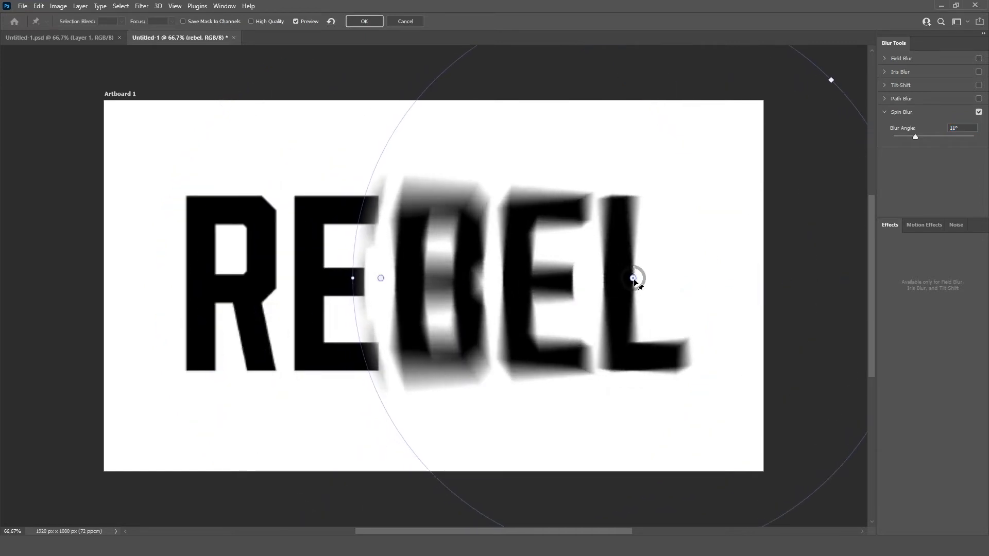
pyautogui.moveTo(354, 280); pyautogui.dragTo(124, 269)
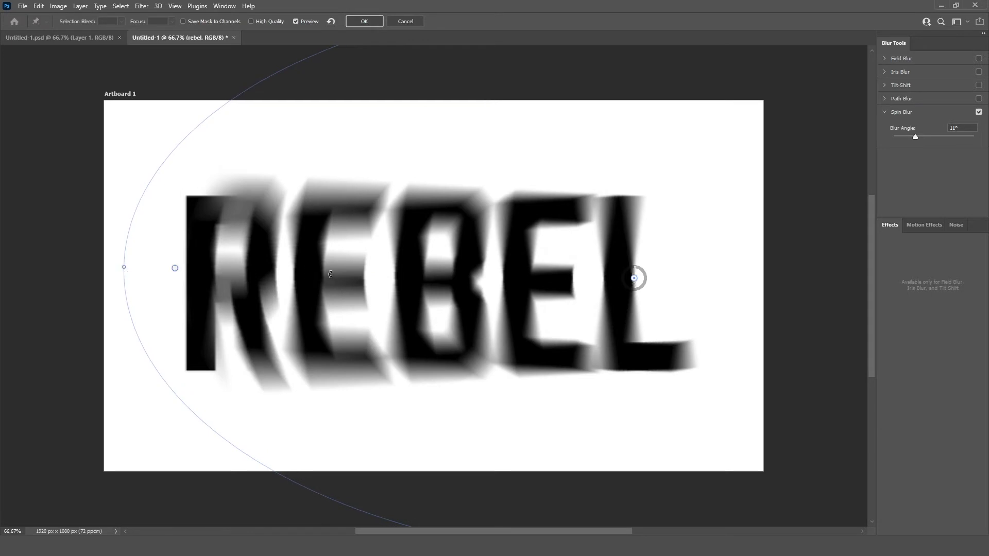
pyautogui.moveTo(186, 270); pyautogui.dragTo(165, 272)
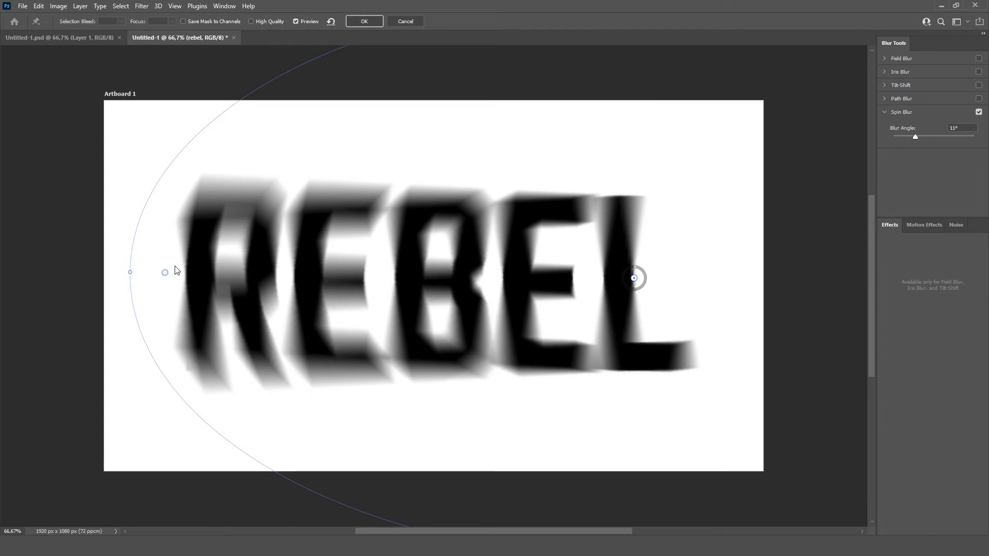
pyautogui.moveTo(916, 136); pyautogui.dragTo(892, 137)
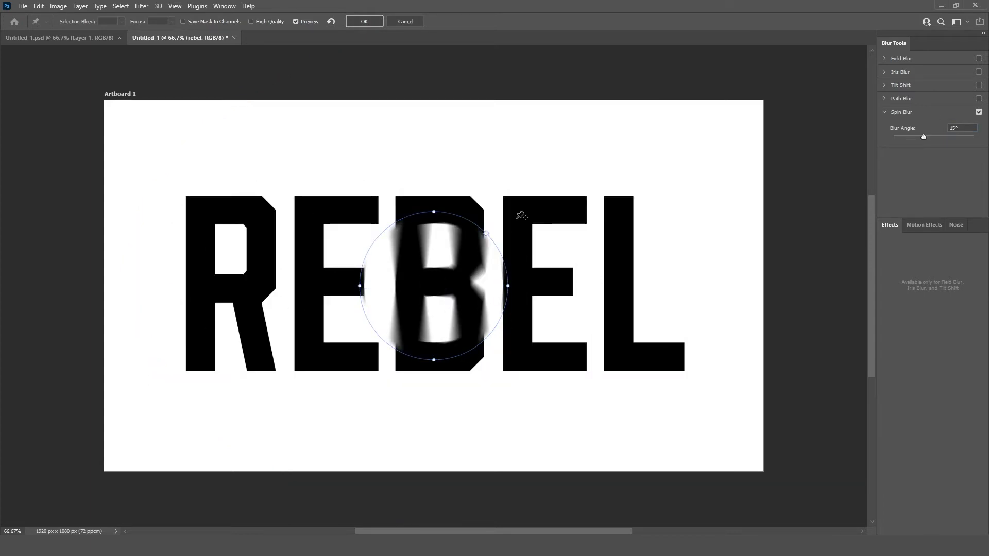
# Move the Spin Blur onto the R, enlarge its ring to reach the B, and set its blur angle to 17°
pyautogui.moveTo(489, 238)
pyautogui.moveTo(489, 238); pyautogui.dragTo(511, 209)
pyautogui.moveTo(434, 197); pyautogui.dragTo(437, 212)
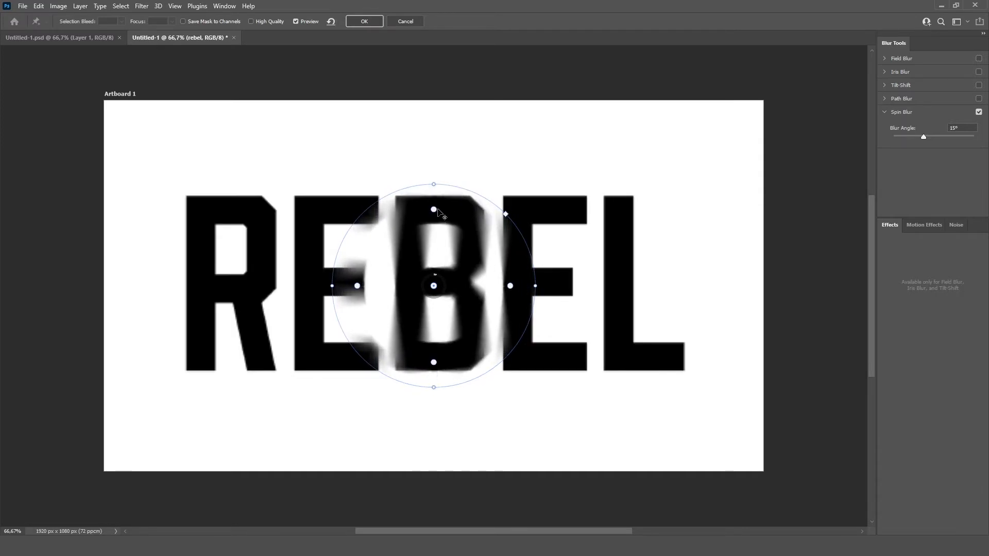
pyautogui.moveTo(433, 285); pyautogui.dragTo(254, 231)
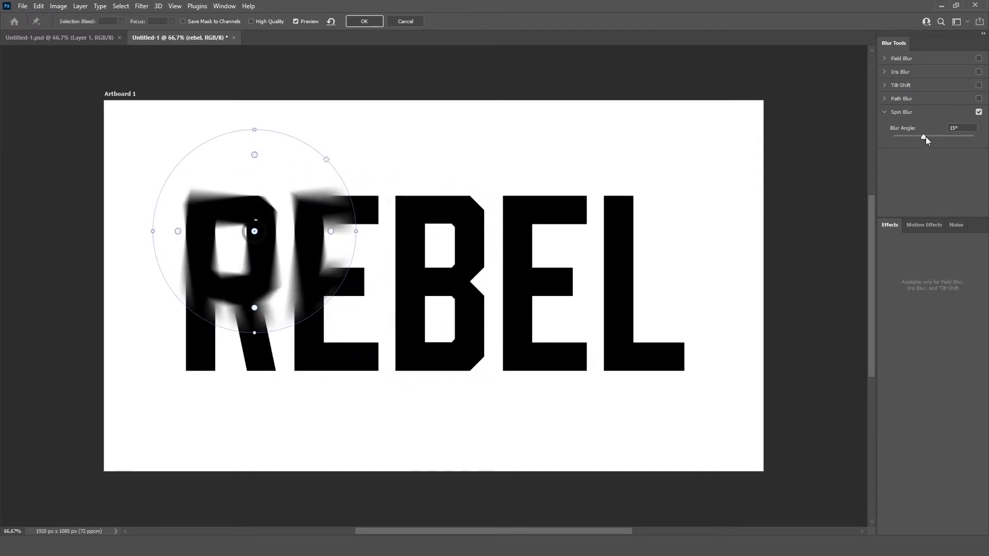
pyautogui.moveTo(924, 137); pyautogui.dragTo(917, 137)
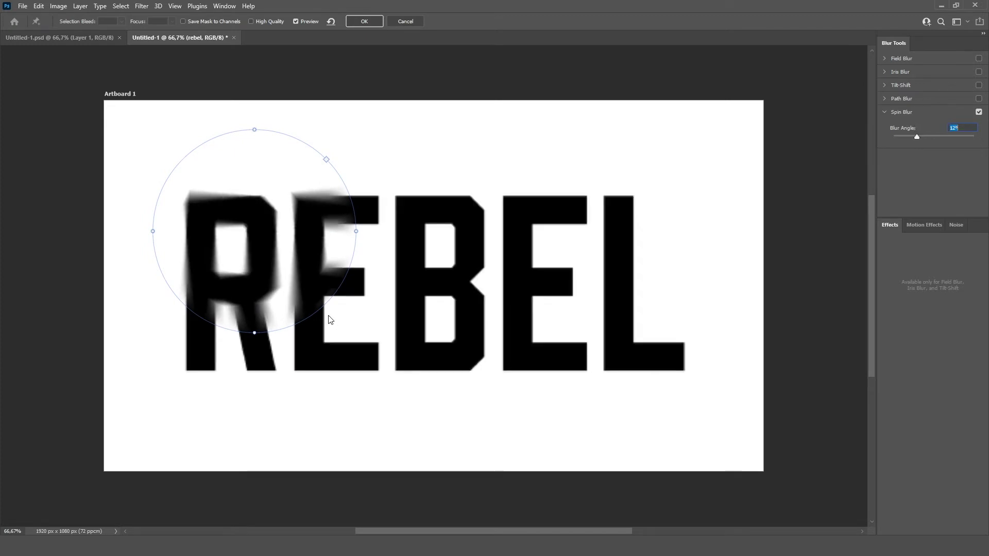
pyautogui.moveTo(326, 302); pyautogui.dragTo(393, 365)
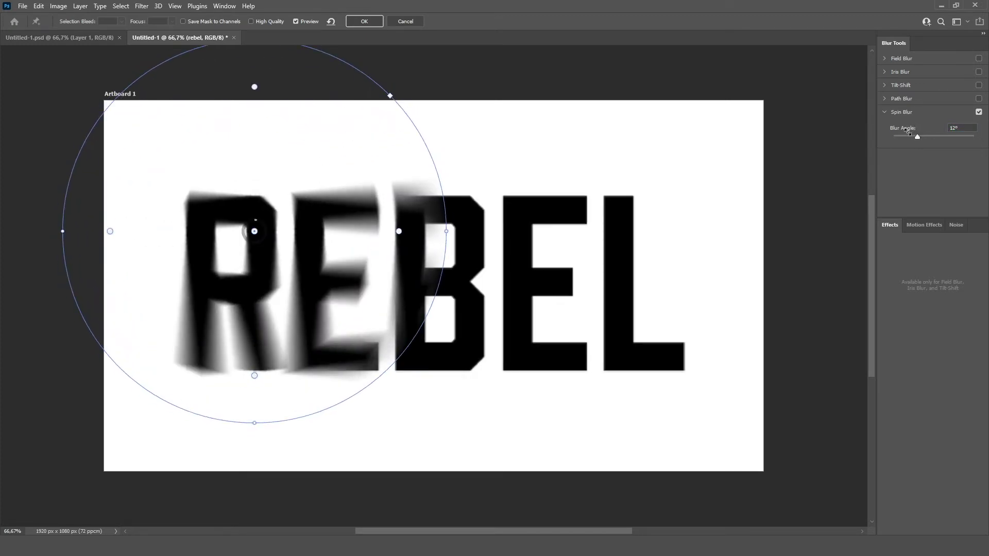
pyautogui.moveTo(930, 140); pyautogui.dragTo(928, 143)
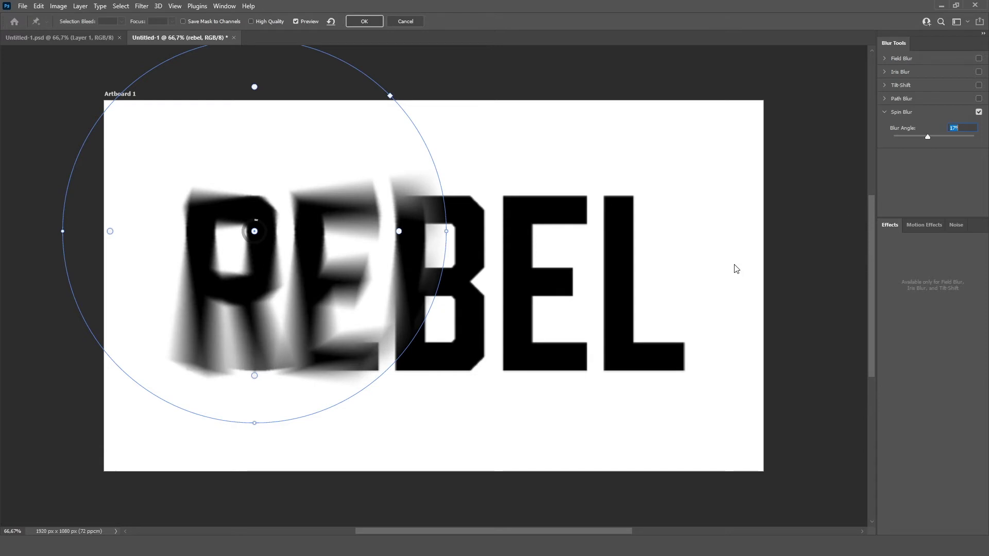
# Add a second Spin Blur on the inner side of the L, enlarge its ring over the second E, and set it to 17°
pyautogui.click(661, 335)
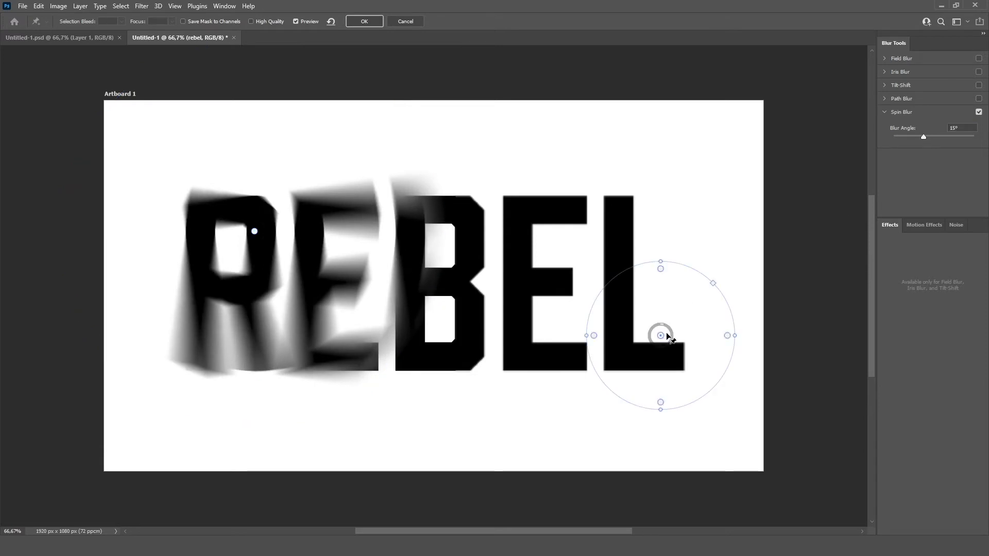
pyautogui.moveTo(660, 336); pyautogui.dragTo(634, 322)
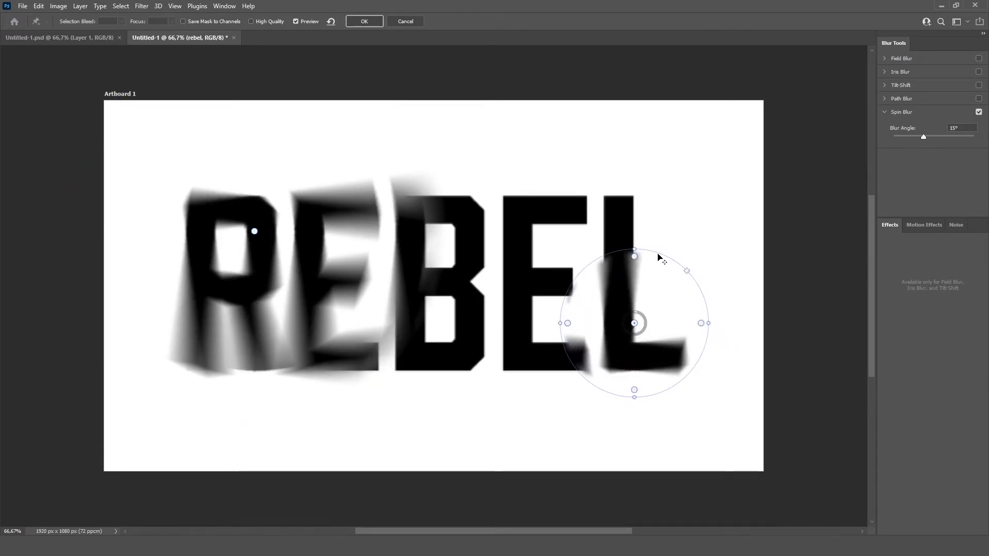
pyautogui.moveTo(686, 270); pyautogui.dragTo(752, 224)
pyautogui.moveTo(927, 139)
pyautogui.mouseDown()
pyautogui.moveTo(951, 140)
pyautogui.moveTo(927, 139)
pyautogui.mouseUp()
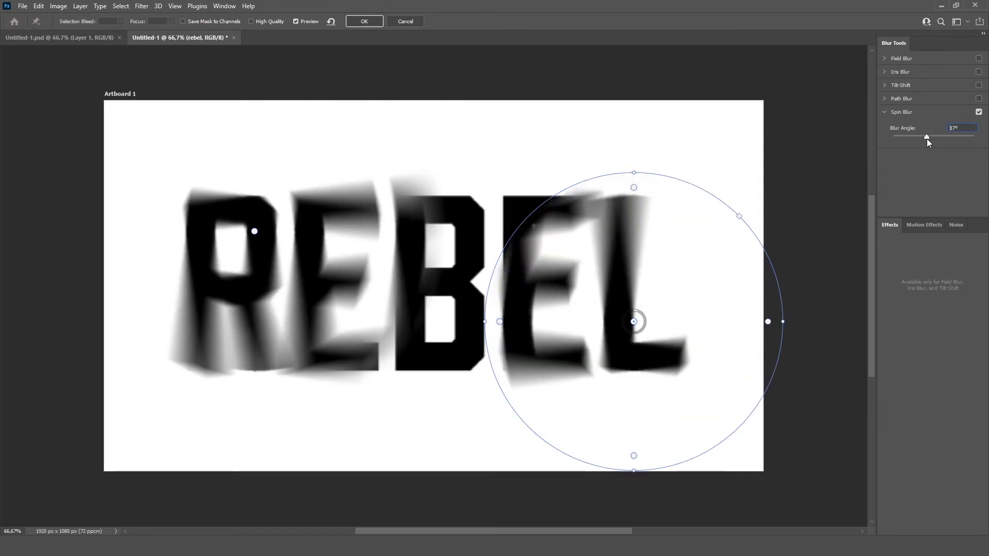
# Try stretching the L's spin ring into a tall, rotated ellipse and undo the changes
pyautogui.moveTo(635, 173); pyautogui.dragTo(638, 140)
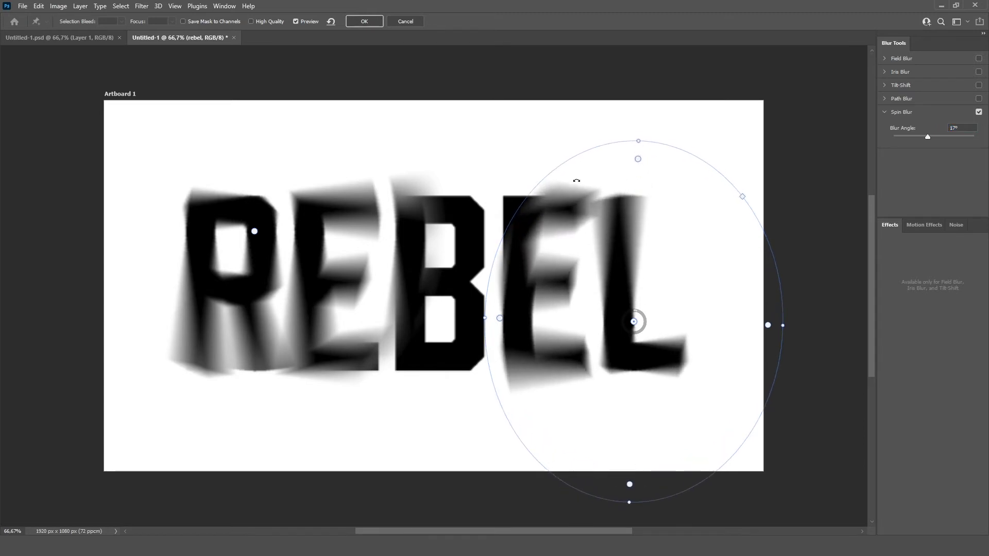
pyautogui.moveTo(542, 182); pyautogui.dragTo(553, 190)
pyautogui.hotkey('ctrl', 'z')
pyautogui.hotkey('ctrl', 'z')
# Enlarge the L's spin ring to reach the B, lower its blur angle, soften its feather, and apply the filter
pyautogui.moveTo(548, 205); pyautogui.dragTo(500, 178)
pyautogui.moveTo(927, 137); pyautogui.dragTo(912, 138)
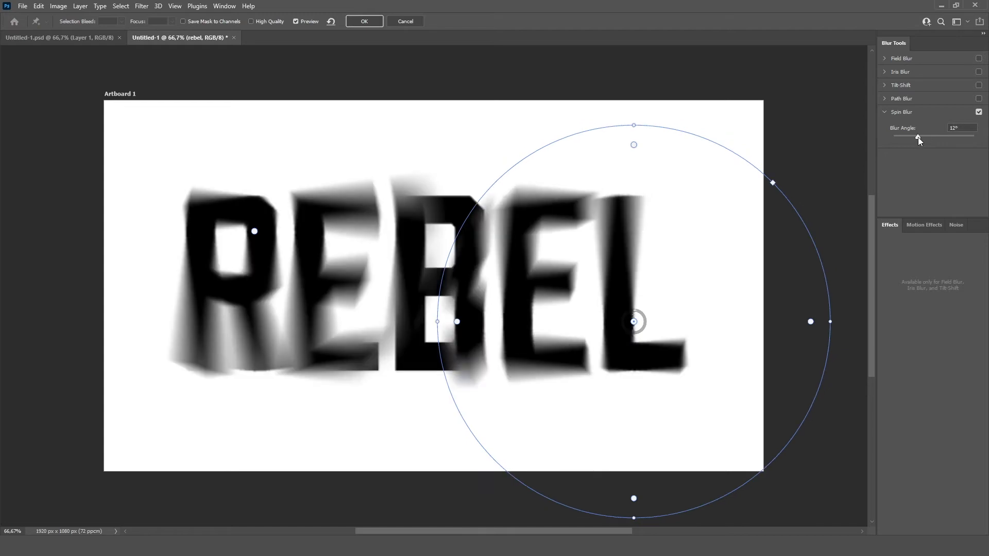
pyautogui.moveTo(633, 145); pyautogui.dragTo(633, 216)
pyautogui.click(364, 21)
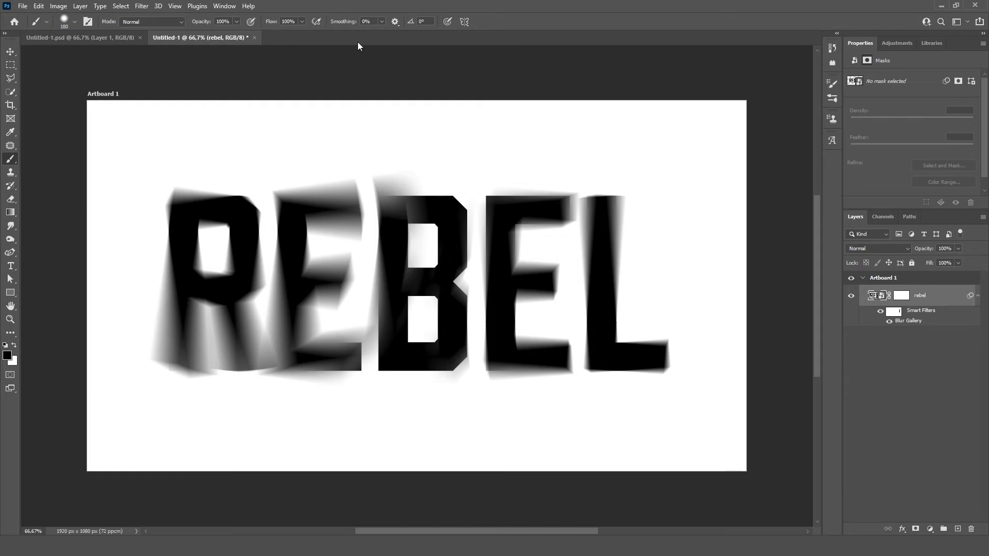
# Look at the finished REBEL design in Untitled-1.psd and return to the practice document
pyautogui.click(115, 38)
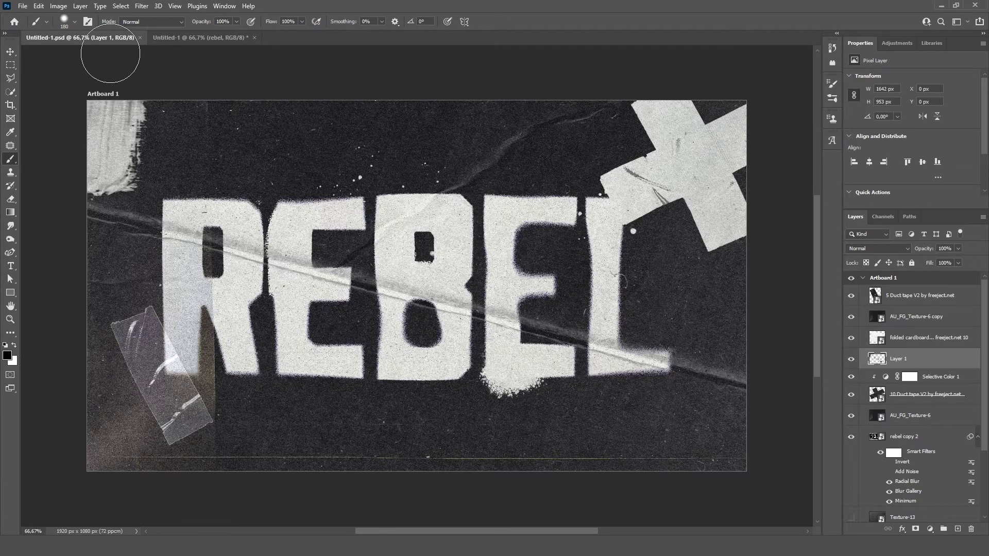
pyautogui.click(212, 38)
# Delete the Blur Gallery smart filter from the rebel layer and start a new Field Blur
pyautogui.moveTo(907, 321); pyautogui.dragTo(970, 529)
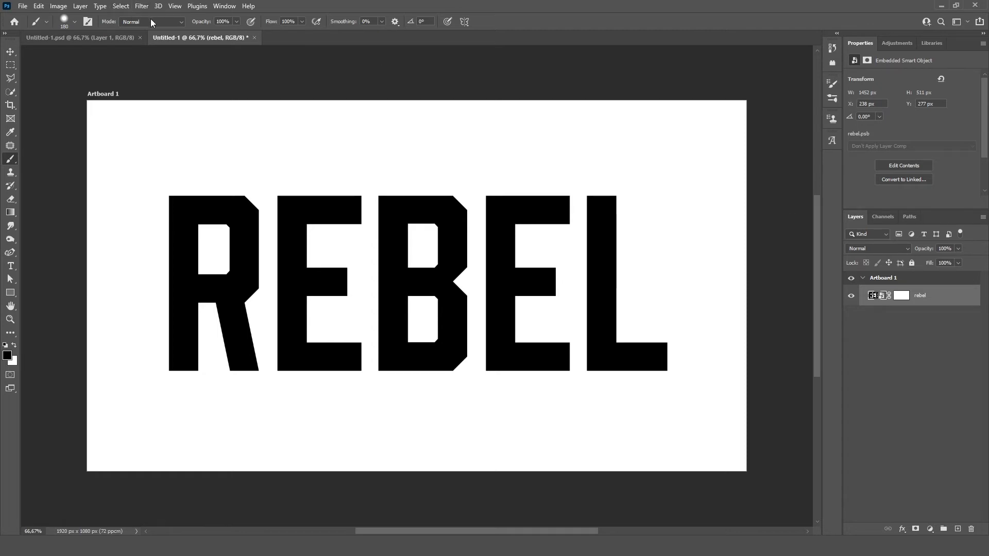
pyautogui.click(140, 6)
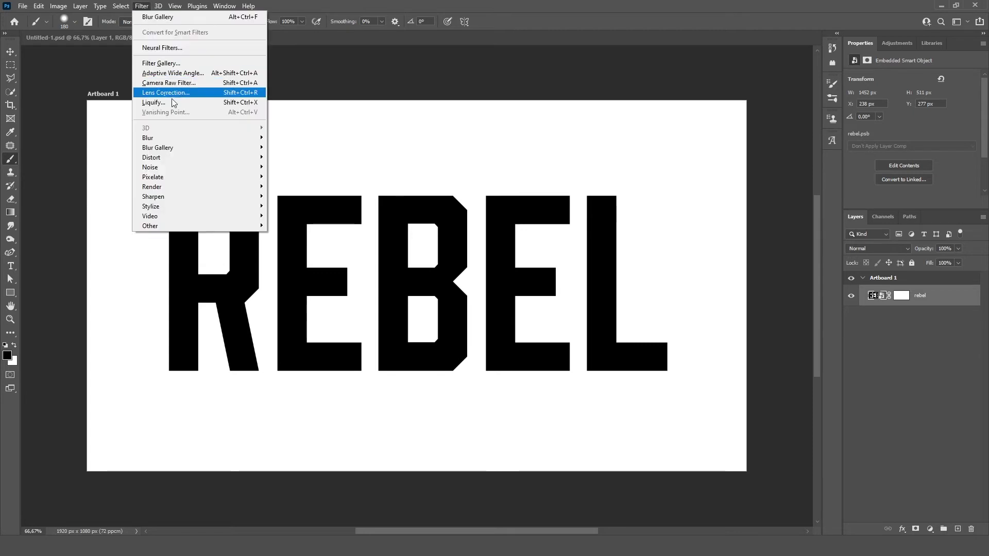
pyautogui.moveTo(224, 150)
pyautogui.click(290, 148)
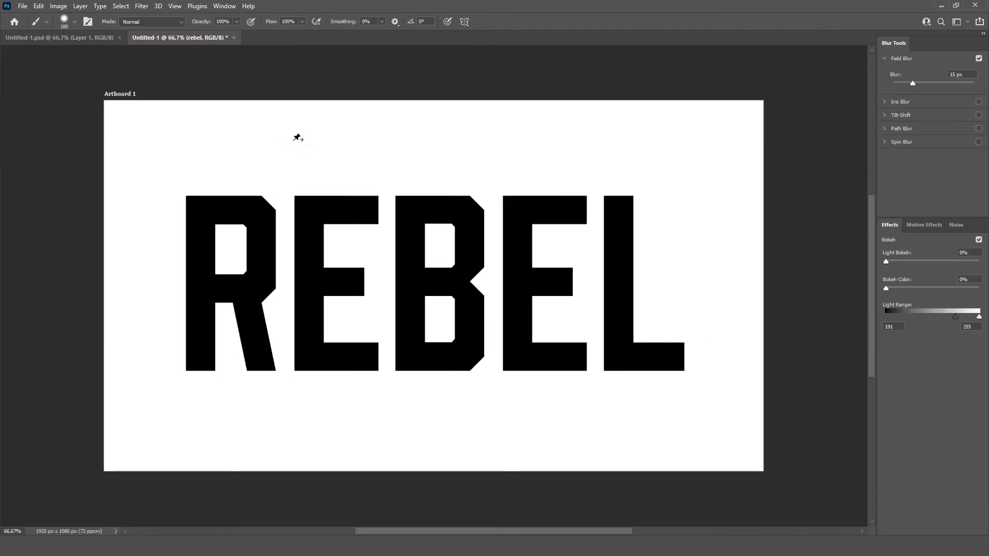
# Clear the center pin's blur and add Field Blur pins of 15 px in the R's counter and 0 px on its leg
pyautogui.moveTo(912, 82)
pyautogui.mouseDown()
pyautogui.moveTo(893, 83)
pyautogui.moveTo(916, 83)
pyautogui.mouseUp()
pyautogui.click(223, 238)
pyautogui.click(254, 323)
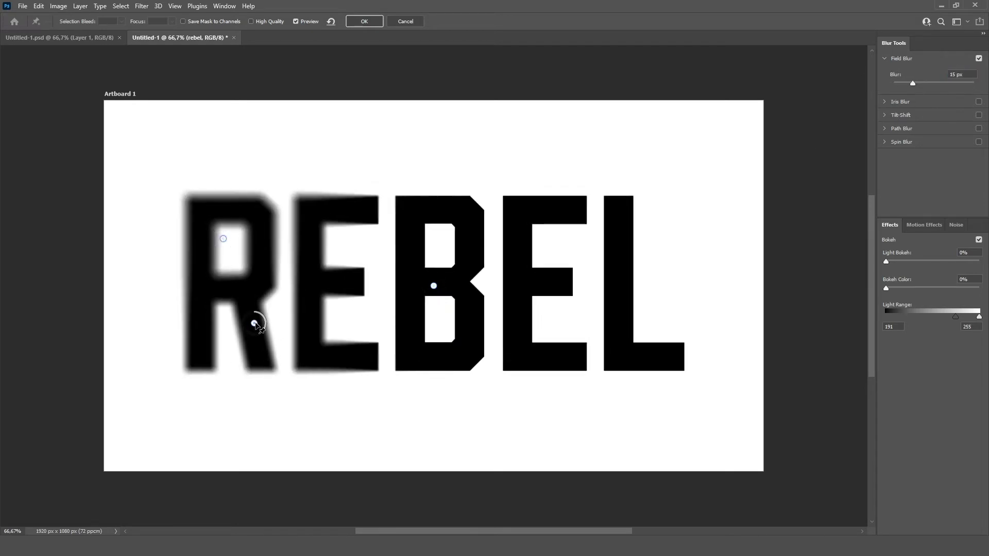
pyautogui.moveTo(904, 81); pyautogui.dragTo(905, 82)
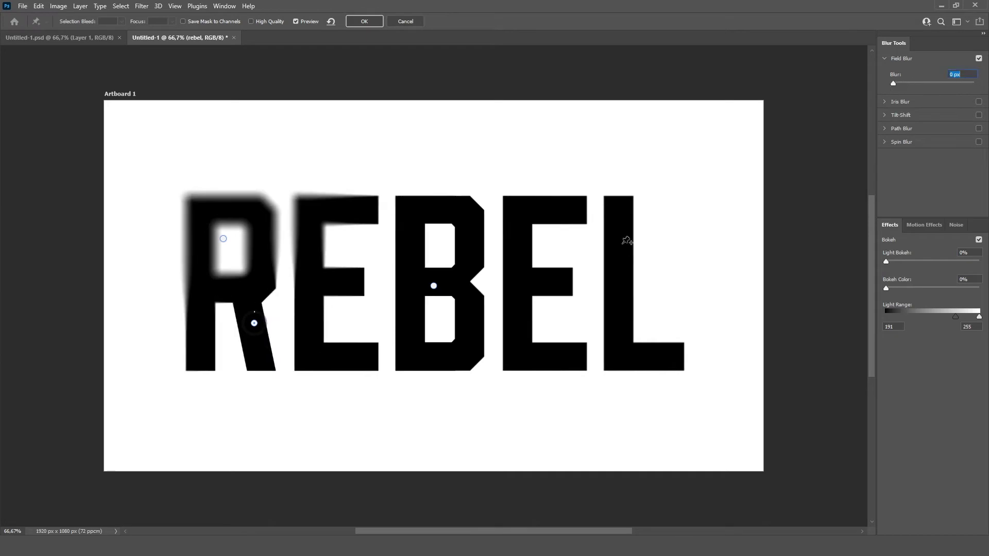
# Add Field Blur pins on the L, below the B and inside the B's upper part, and adjust their blur amounts
pyautogui.click(618, 188)
pyautogui.moveTo(934, 82); pyautogui.dragTo(893, 83)
pyautogui.click(603, 283)
pyautogui.moveTo(603, 283); pyautogui.dragTo(468, 379)
pyautogui.click(437, 236)
pyautogui.moveTo(913, 83); pyautogui.dragTo(893, 82)
# Add Field Blur pins above the B, beyond the L and beside the R, increasing the blur beyond the L and repositioning the others
pyautogui.click(481, 132)
pyautogui.moveTo(481, 132); pyautogui.dragTo(457, 148)
pyautogui.click(744, 325)
pyautogui.moveTo(913, 83); pyautogui.dragTo(927, 83)
pyautogui.click(112, 355)
pyautogui.moveTo(112, 355); pyautogui.dragTo(199, 320)
# Move the R's blur pin to the artboard's upper-left corner, adjust the pins around the first E and B, and apply the Field Blur
pyautogui.moveTo(223, 239); pyautogui.dragTo(147, 100)
pyautogui.click(332, 342)
pyautogui.moveTo(434, 286); pyautogui.dragTo(433, 298)
pyautogui.click(468, 379)
pyautogui.moveTo(468, 379); pyautogui.dragTo(495, 428)
pyautogui.click(378, 22)
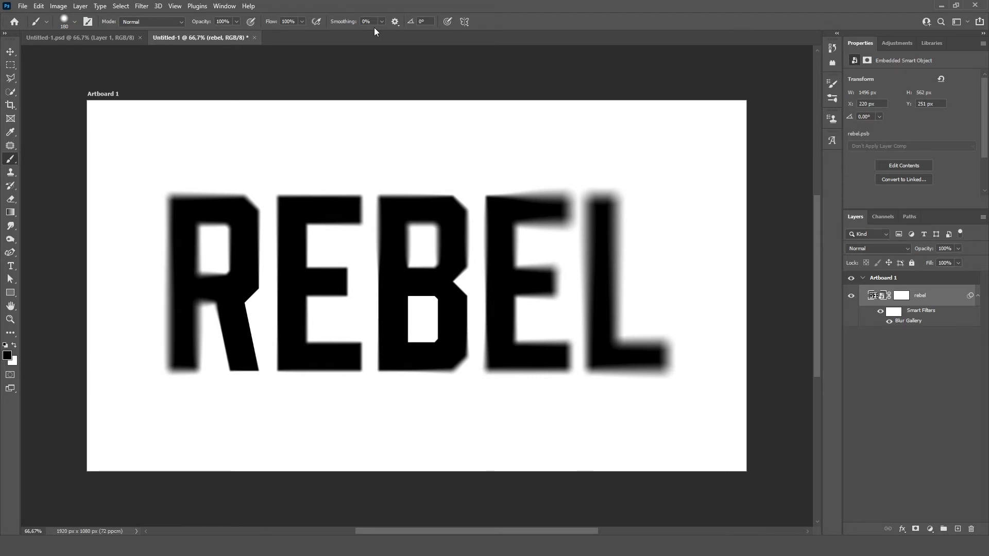
# Duplicate the blurred rebel layer and hide the original
pyautogui.hotkey('ctrl', 'j')
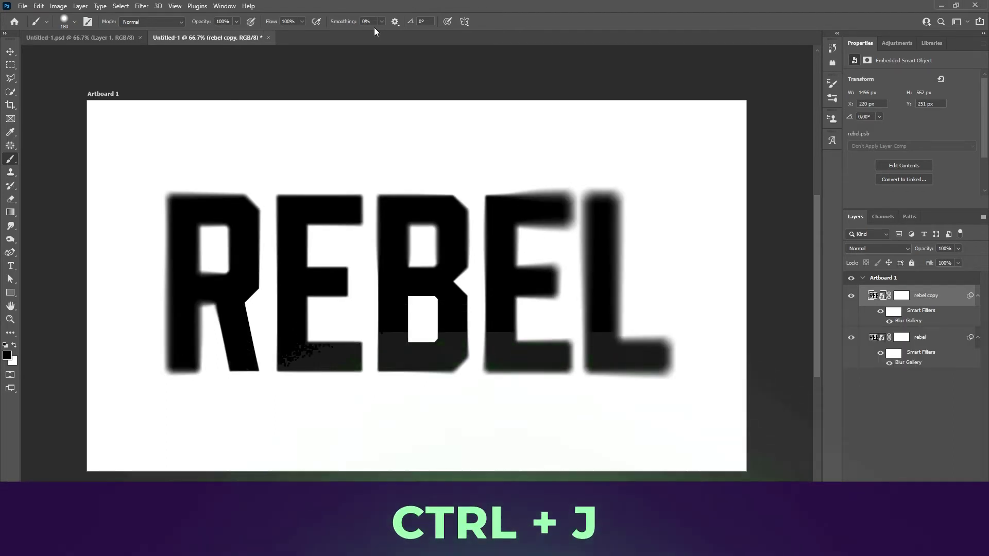
pyautogui.click(851, 337)
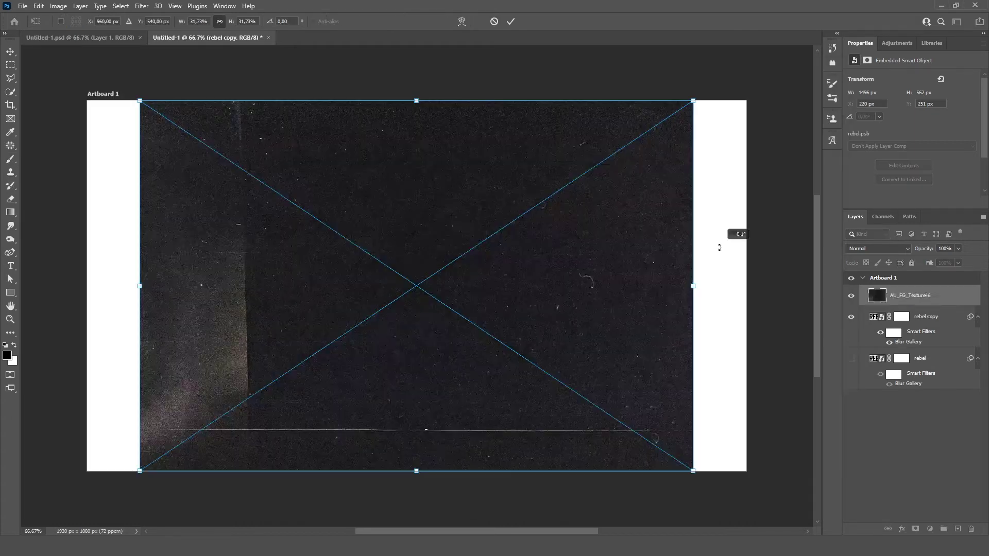
# Scale the placed AU_FG_Texture-6 image to fill the artboard width and set its blend mode to Linear Dodge (Add)
pyautogui.moveTo(693, 285); pyautogui.dragTo(746, 285)
pyautogui.press('Return')
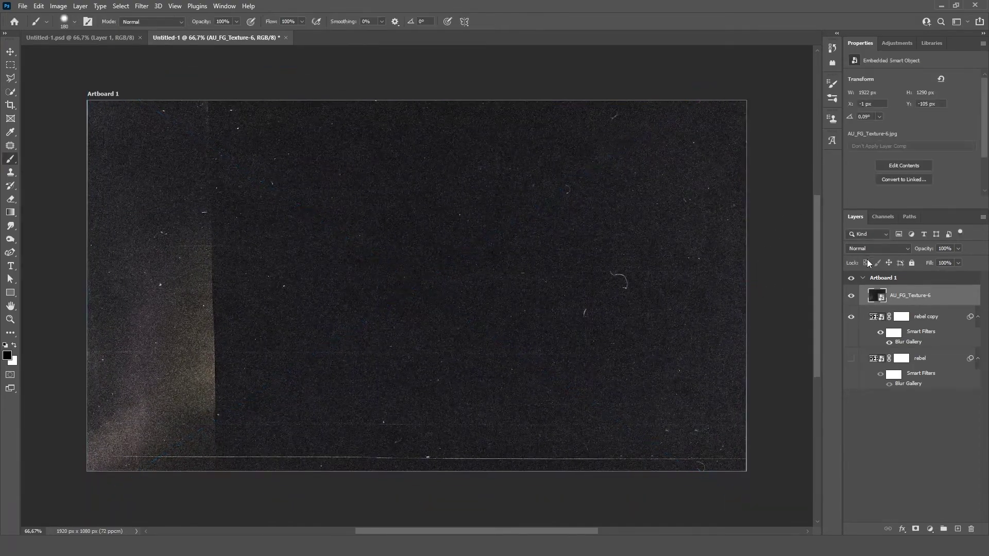
pyautogui.click(875, 248)
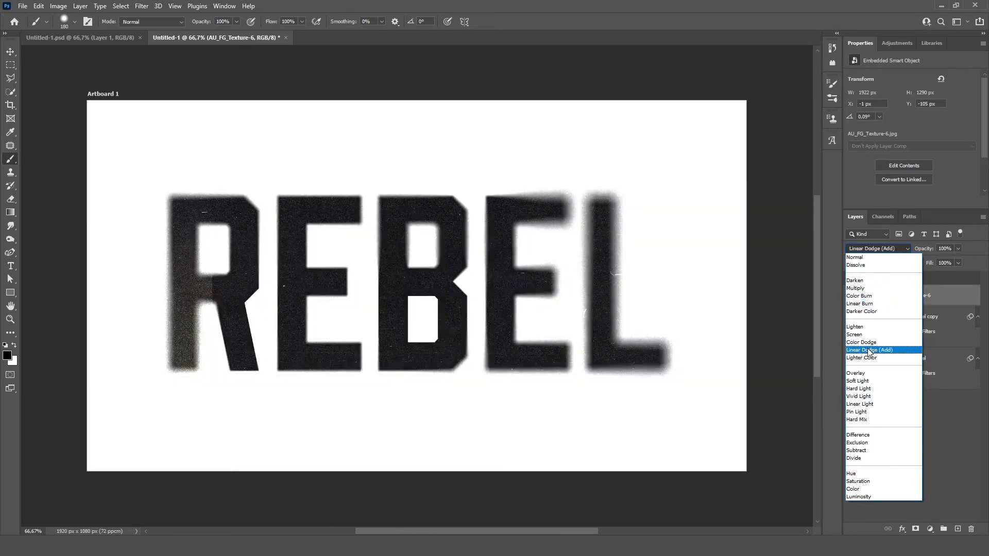
pyautogui.click(869, 350)
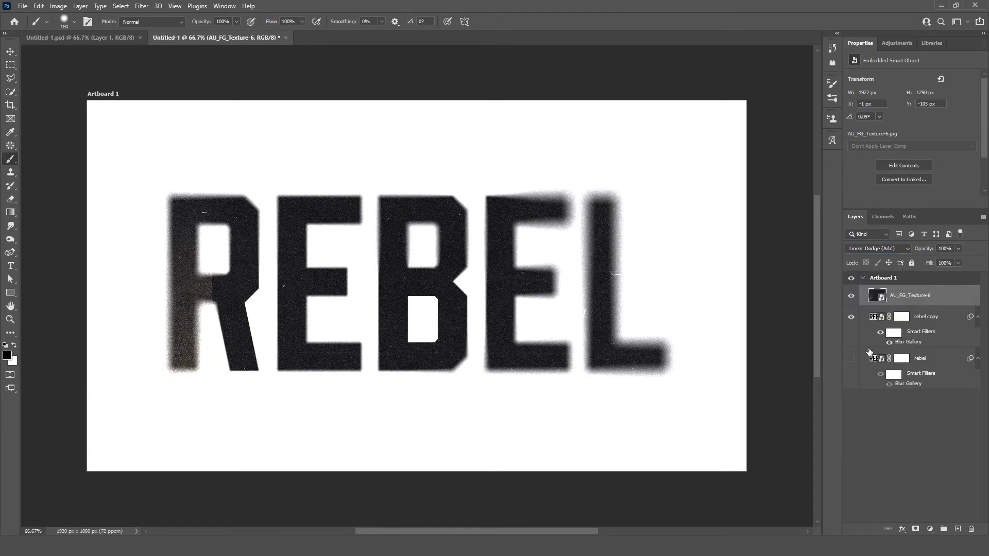
pyautogui.click(879, 248)
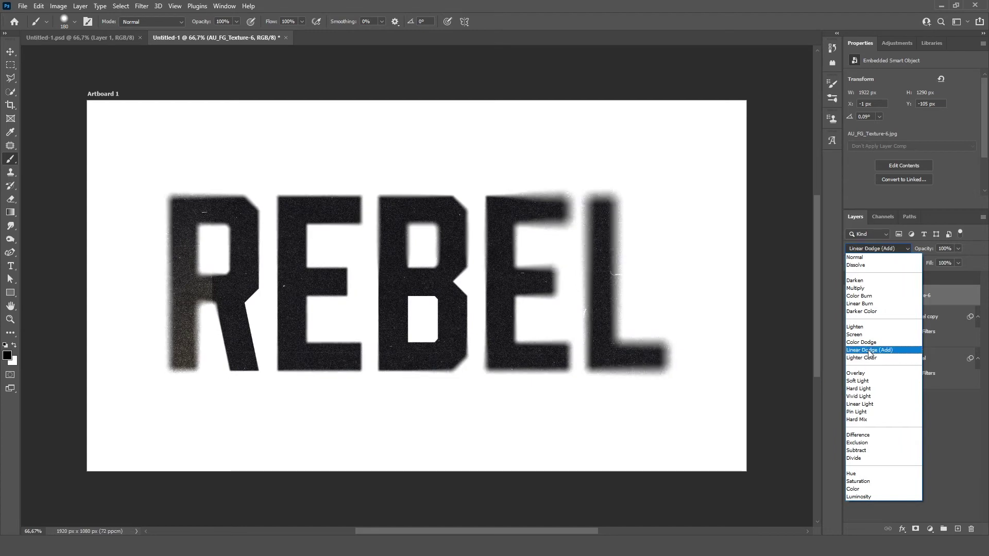
pyautogui.click(868, 351)
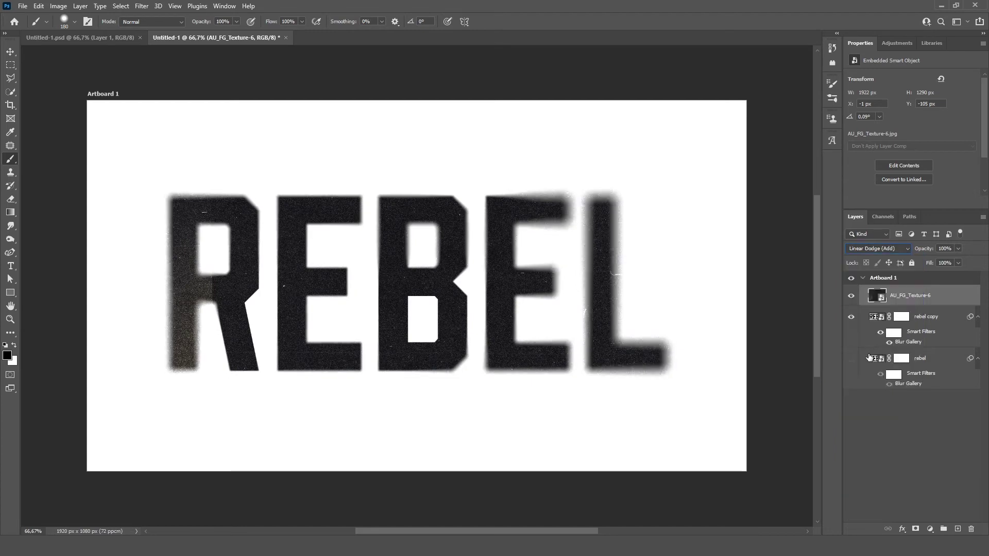
# Hide the AU_FG_Texture-6 layer and select the rebel copy layer
pyautogui.click(851, 297)
pyautogui.click(932, 318)
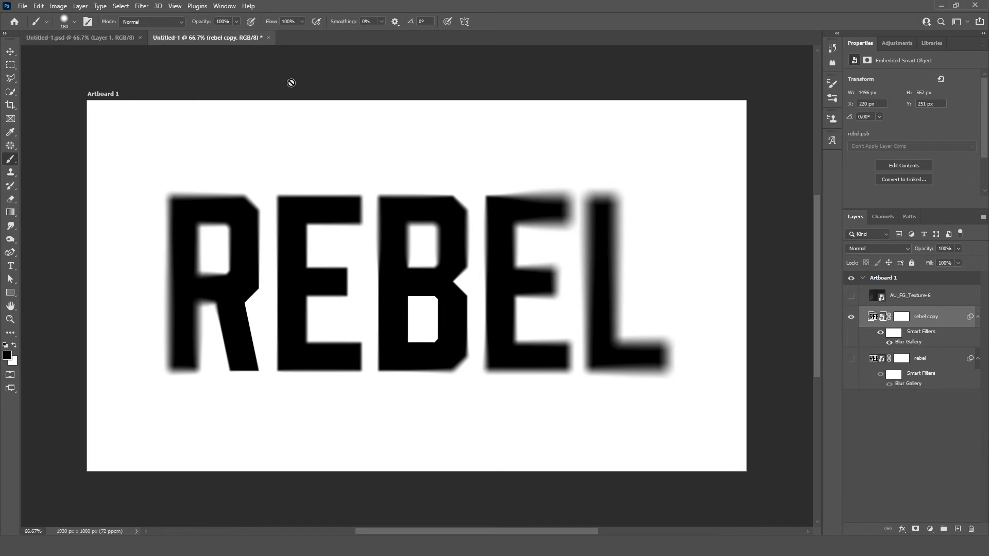
# Apply a Minimum filter to the rebel copy layer with a 19-pixel radius and Squareness preserved
pyautogui.click(142, 6)
pyautogui.moveTo(209, 225)
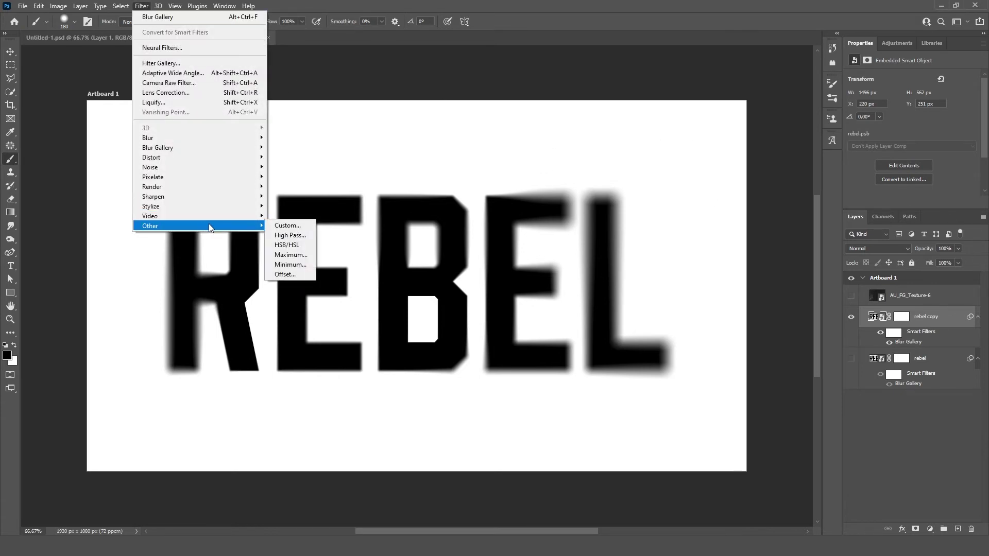
pyautogui.click(292, 264)
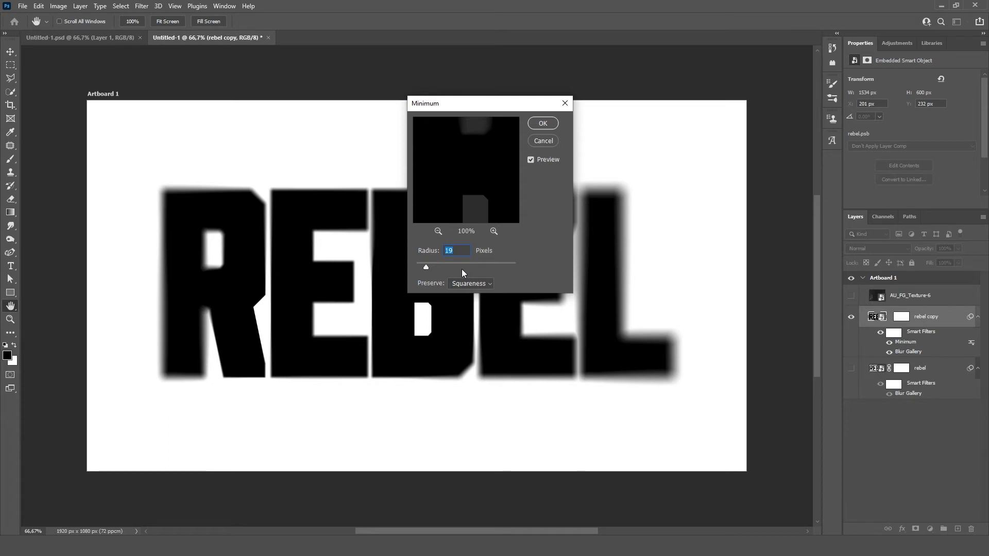
pyautogui.click(542, 123)
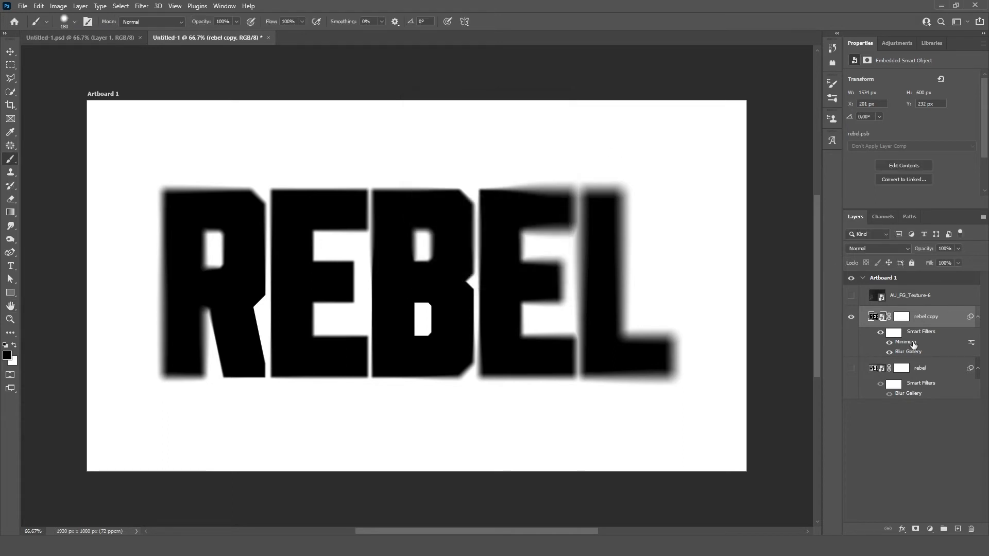
# Move the Minimum filter below Blur Gallery in the rebel copy's smart filters and readjust its radius
pyautogui.moveTo(898, 348); pyautogui.dragTo(912, 369)
pyautogui.doubleClick(905, 352)
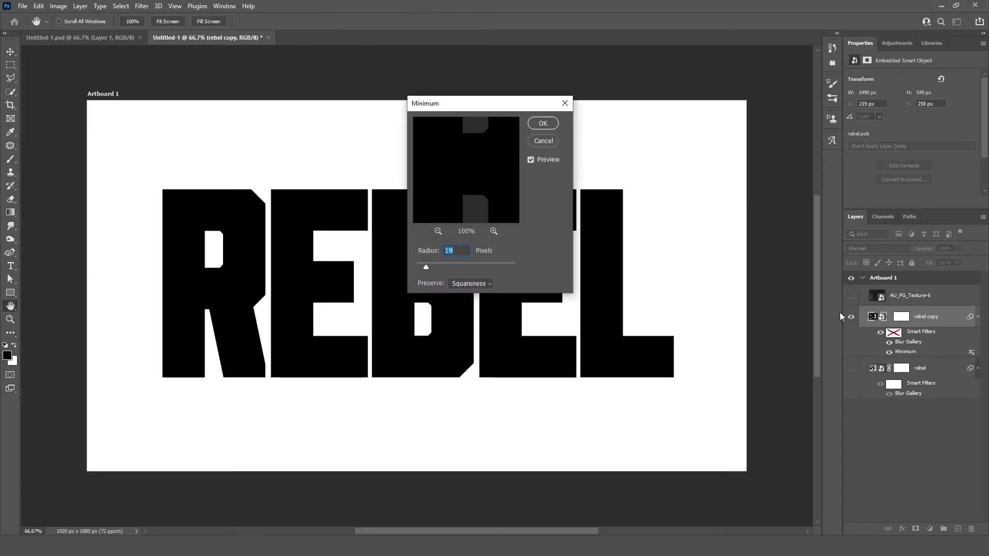
pyautogui.moveTo(431, 264)
pyautogui.mouseDown()
pyautogui.moveTo(417, 267)
pyautogui.moveTo(425, 267)
pyautogui.mouseUp()
pyautogui.click(542, 124)
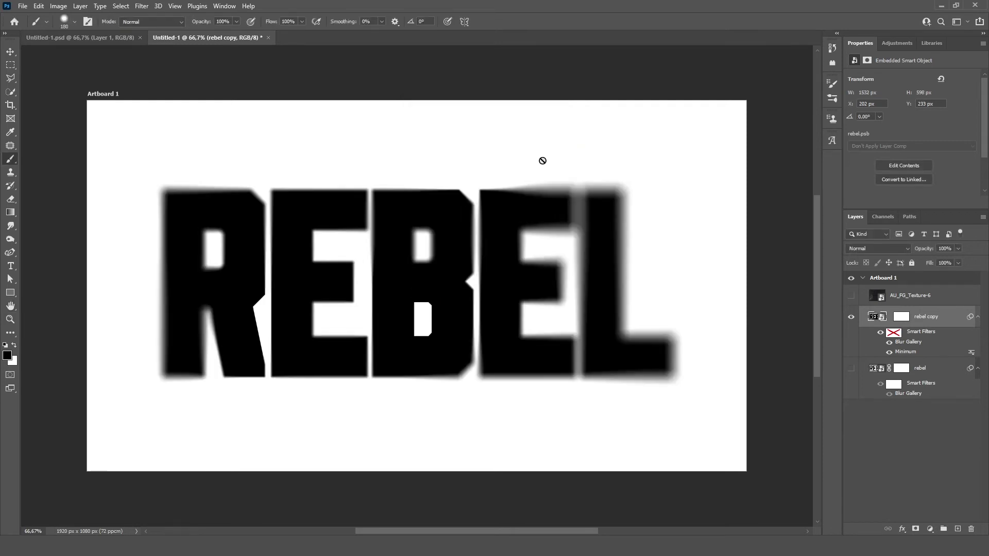
# Show the AU_FG_Texture-6 layer, duplicate it, and set the duplicate's blend mode to Color Burn
pyautogui.click(851, 295)
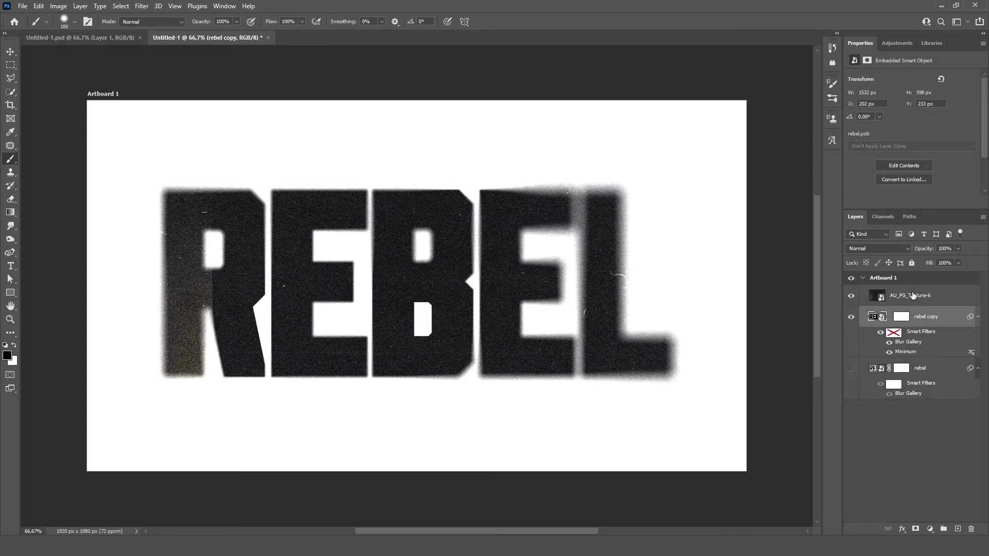
pyautogui.click(913, 297)
pyautogui.hotkey('ctrl', 'j')
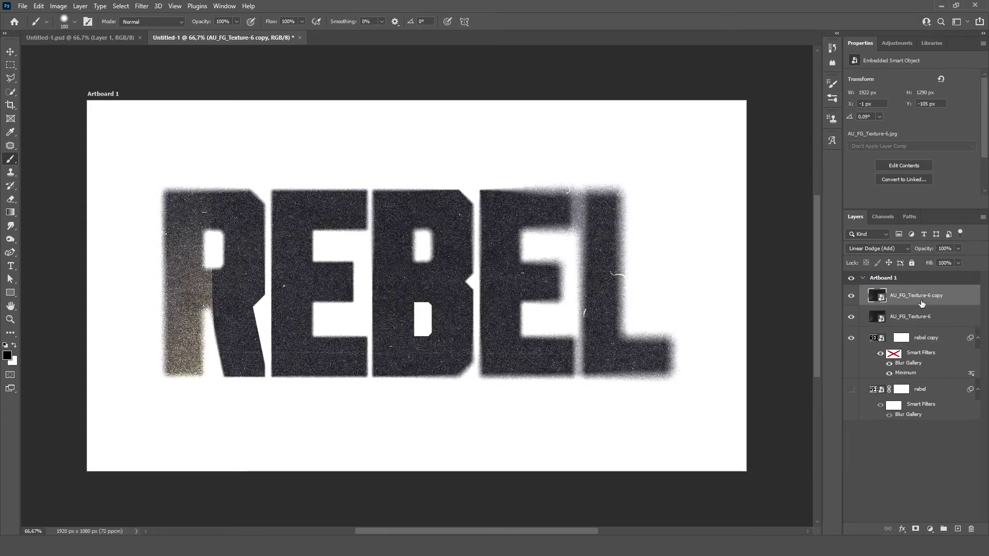
pyautogui.click(876, 248)
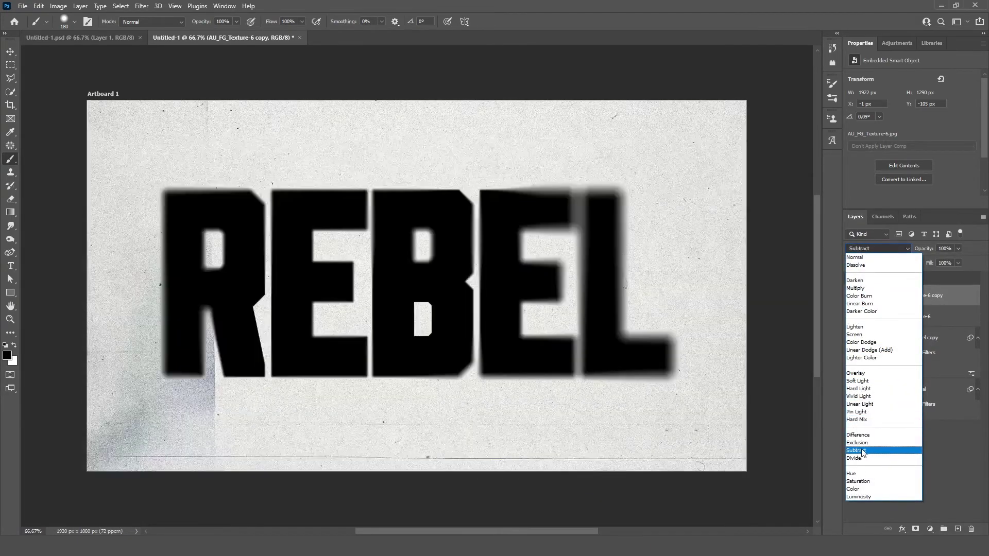
pyautogui.press('Escape')
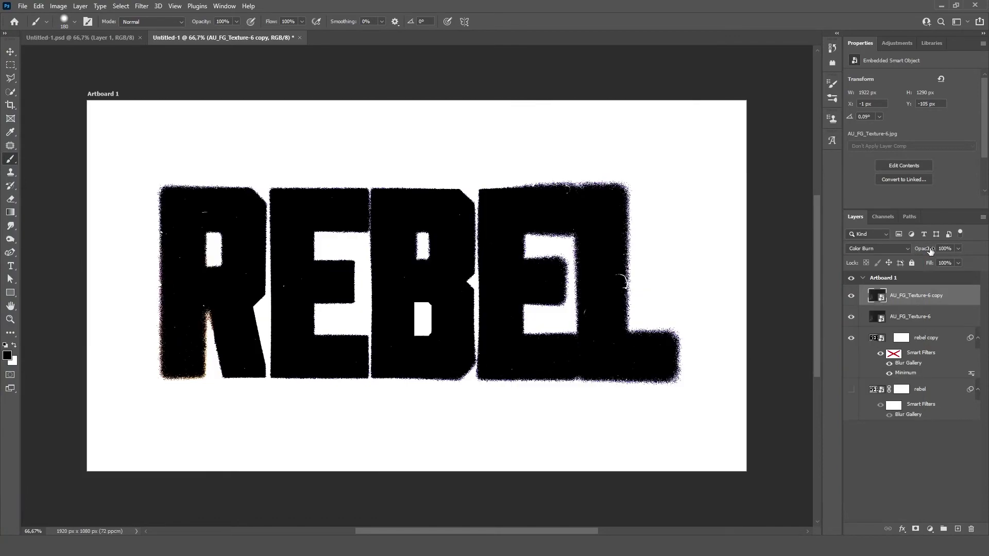
# Reduce the rebel copy's Minimum radius and paint round eroded spots on its layer mask over the R, first E and B
pyautogui.doubleClick(909, 374)
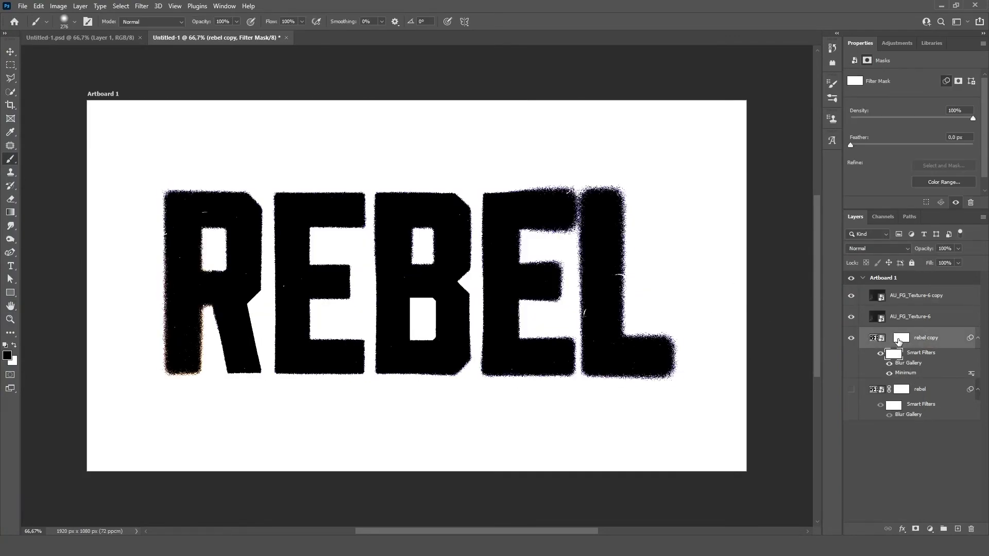
pyautogui.click(901, 338)
pyautogui.moveTo(547, 273)
pyautogui.mouseDown()
pyautogui.moveTo(531, 271)
pyautogui.moveTo(555, 253)
pyautogui.mouseUp()
pyautogui.hotkey('ctrl', 'z')
pyautogui.click(425, 245)
pyautogui.moveTo(327, 325); pyautogui.dragTo(325, 326)
pyautogui.moveTo(192, 273); pyautogui.dragTo(213, 251)
pyautogui.hotkey('ctrl', 'z')
pyautogui.moveTo(215, 246)
pyautogui.mouseDown()
pyautogui.moveTo(209, 253)
pyautogui.moveTo(203, 241)
pyautogui.mouseUp()
pyautogui.click(243, 334)
pyautogui.moveTo(244, 334); pyautogui.dragTo(251, 332)
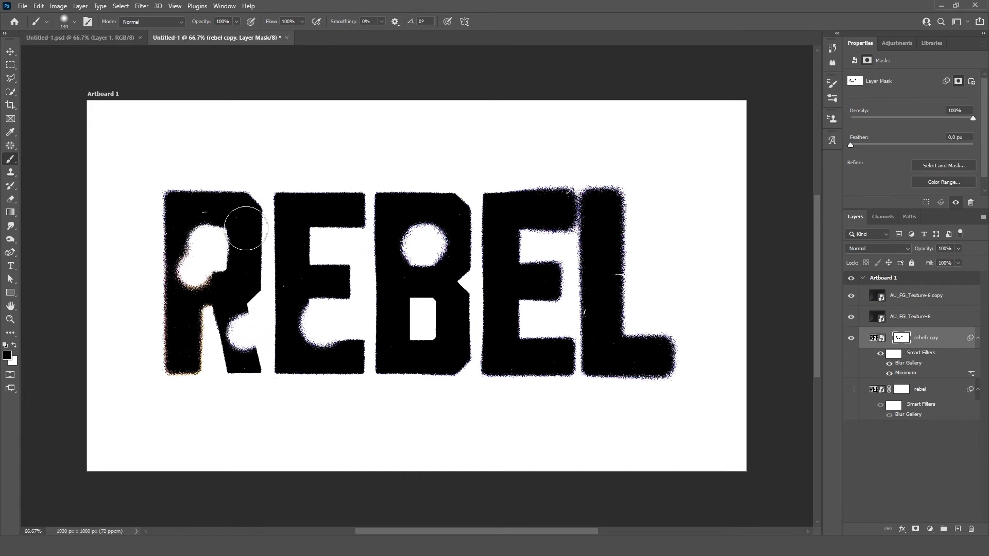
# Fade the top of the first E and the lower edge of the B on the layer mask with a larger 282-pixel soft brush
pyautogui.moveTo(182, 168)
pyautogui.mouseDown()
pyautogui.moveTo(222, 142)
pyautogui.moveTo(278, 149)
pyautogui.mouseUp()
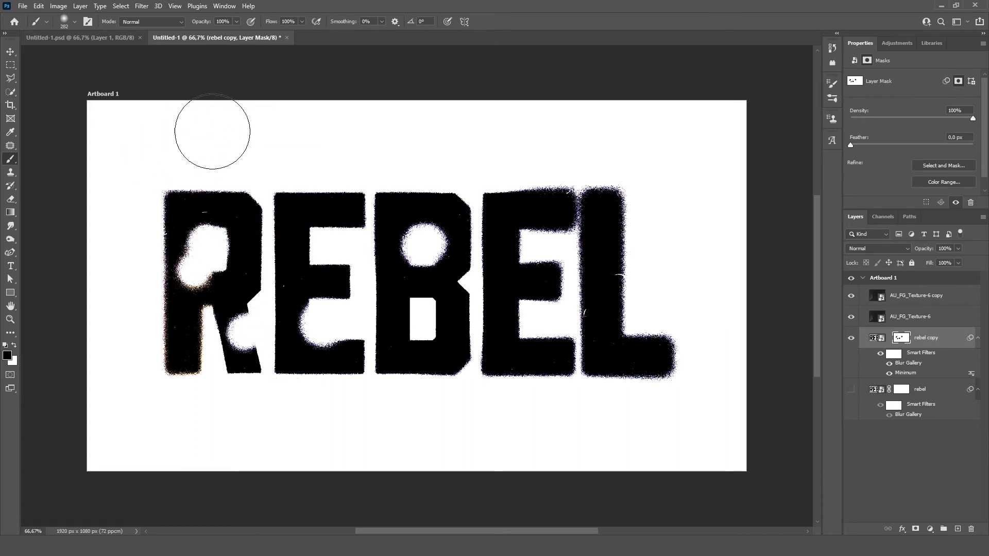
pyautogui.moveTo(181, 145); pyautogui.dragTo(206, 147)
pyautogui.moveTo(344, 146)
pyautogui.mouseDown()
pyautogui.moveTo(327, 151)
pyautogui.moveTo(342, 155)
pyautogui.moveTo(333, 157)
pyautogui.mouseUp()
pyautogui.moveTo(439, 143); pyautogui.dragTo(451, 156)
pyautogui.click(462, 393)
pyautogui.moveTo(462, 394); pyautogui.dragTo(426, 400)
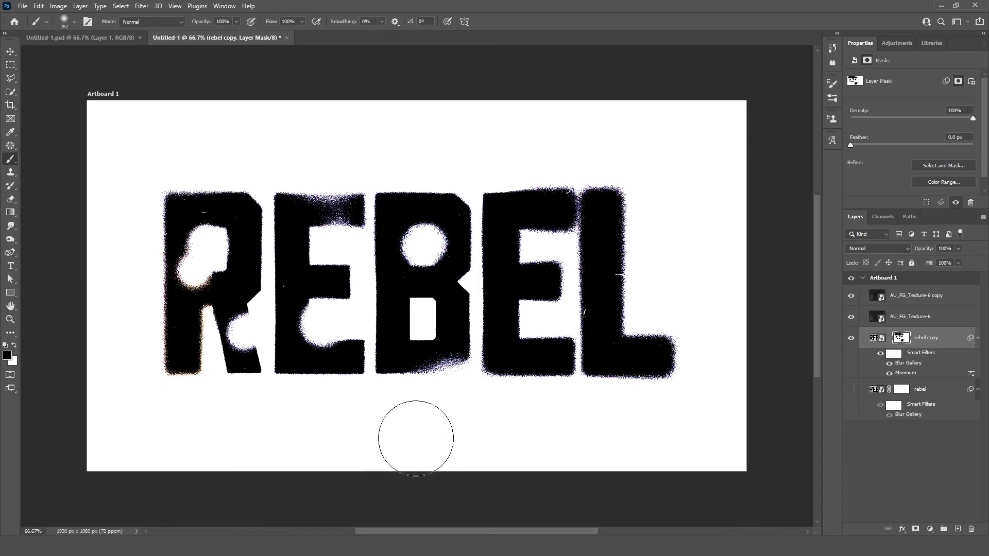
# Compare the text without its textures and layer mask, leaving the mask disabled and both texture layers shown again
pyautogui.moveTo(850, 295); pyautogui.dragTo(856, 327)
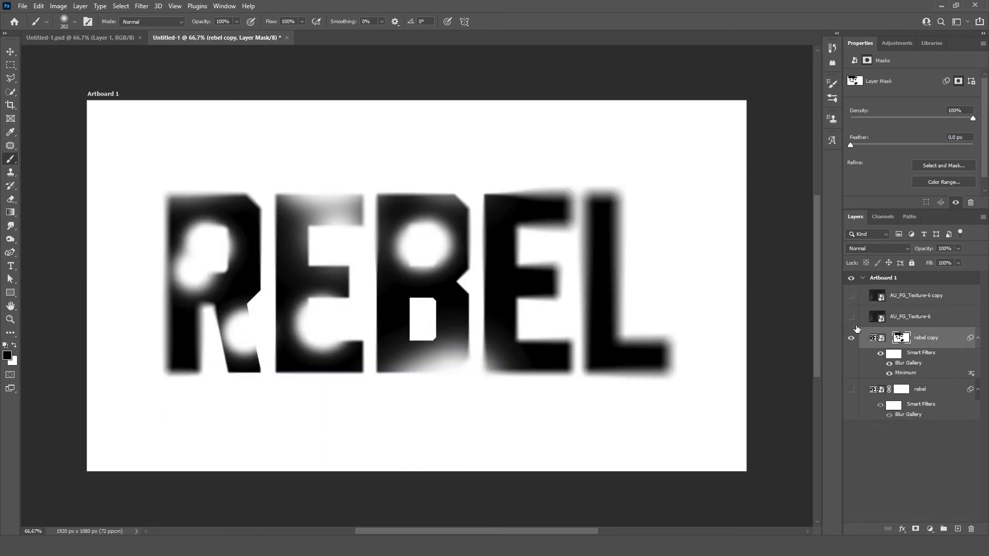
pyautogui.keyDown('shift'); pyautogui.click(900, 340); pyautogui.keyUp('shift')
pyautogui.keyDown('shift'); pyautogui.click(902, 339); pyautogui.keyUp('shift')
pyautogui.keyDown('shift'); pyautogui.click(901, 339); pyautogui.keyUp('shift')
pyautogui.click(850, 319)
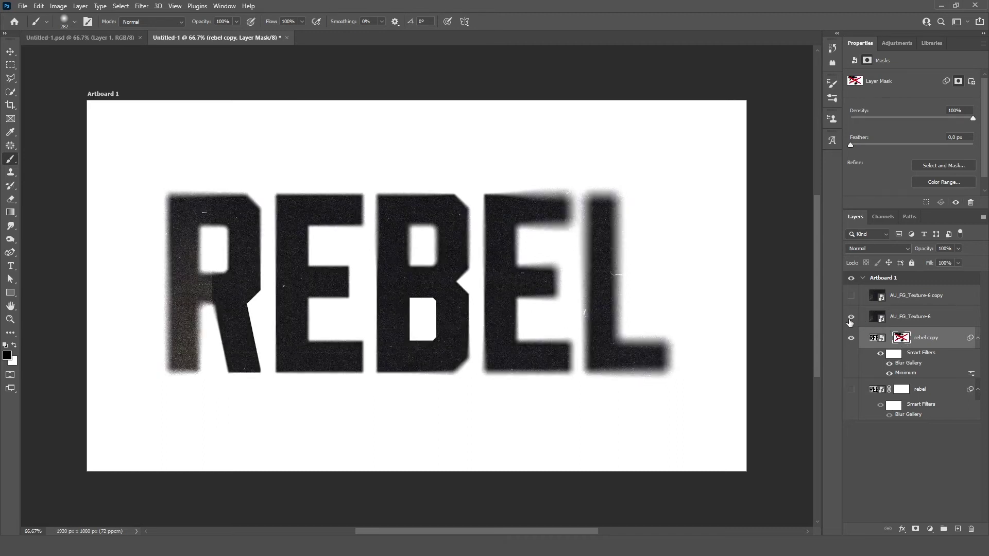
pyautogui.click(851, 297)
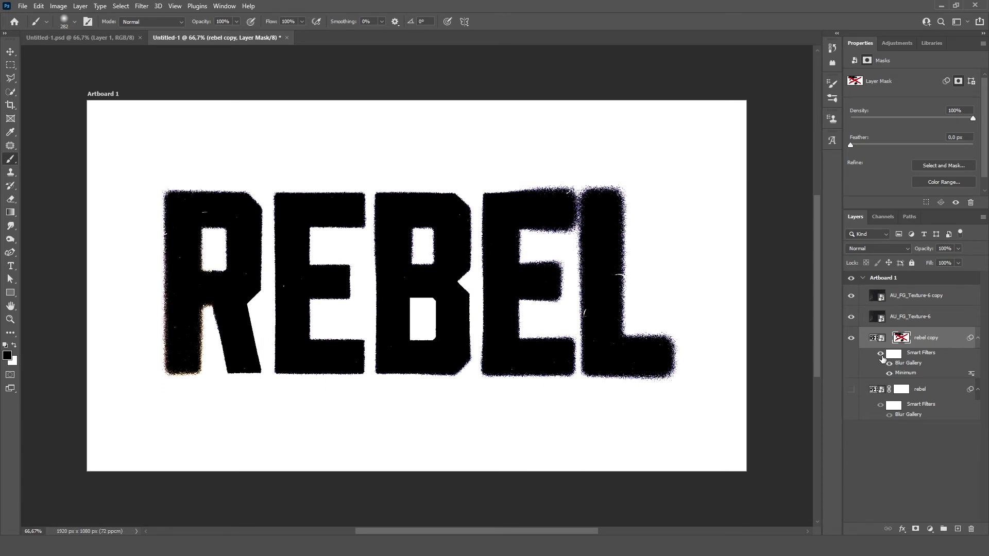
# Turn off the rebel copy's smart filters, move AU_FG_Texture-6 above its copy, and hide both texture layers
pyautogui.click(881, 355)
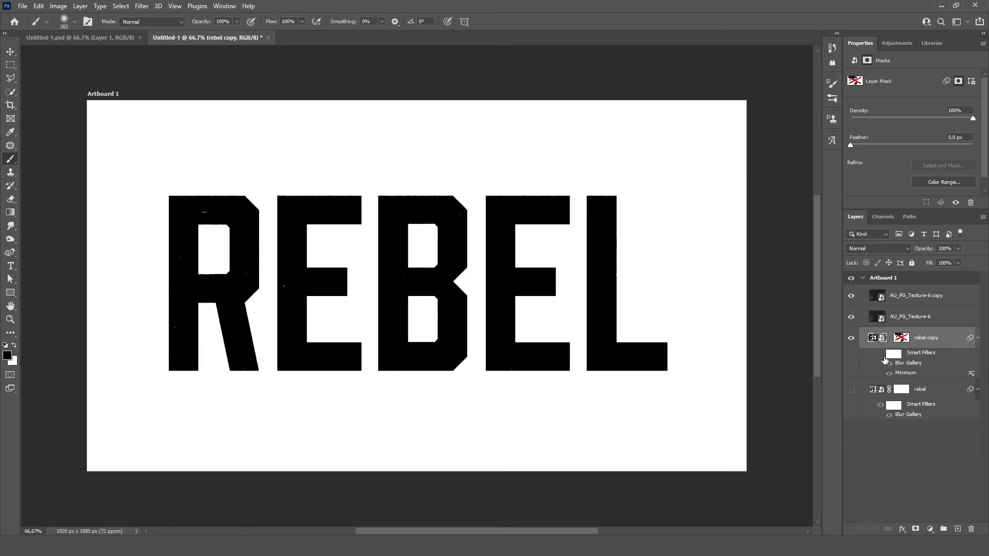
pyautogui.click(850, 316)
pyautogui.moveTo(859, 316); pyautogui.dragTo(858, 296)
pyautogui.click(852, 316)
pyautogui.click(852, 316)
pyautogui.click(851, 295)
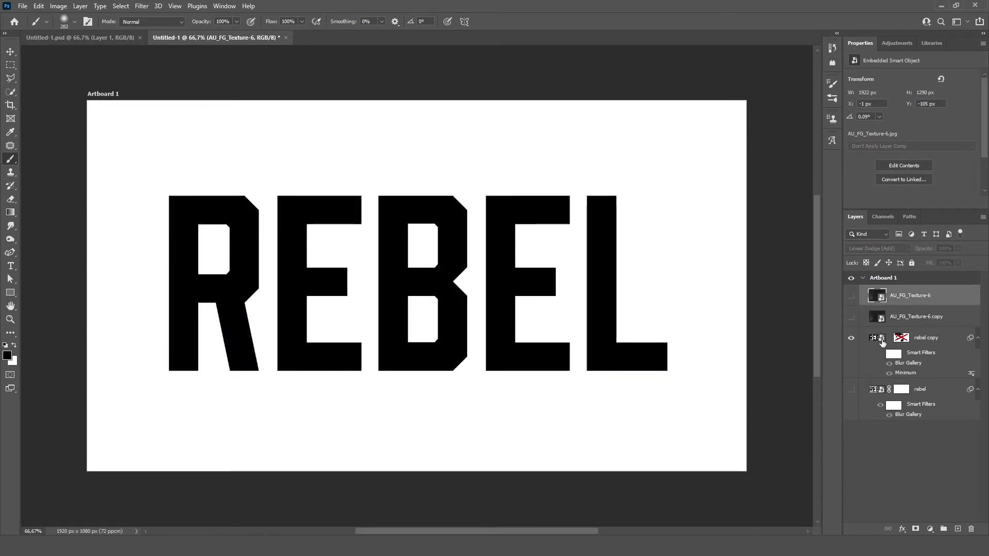
# Show both texture layers again and turn the rebel copy's smart filters back on
pyautogui.click(851, 317)
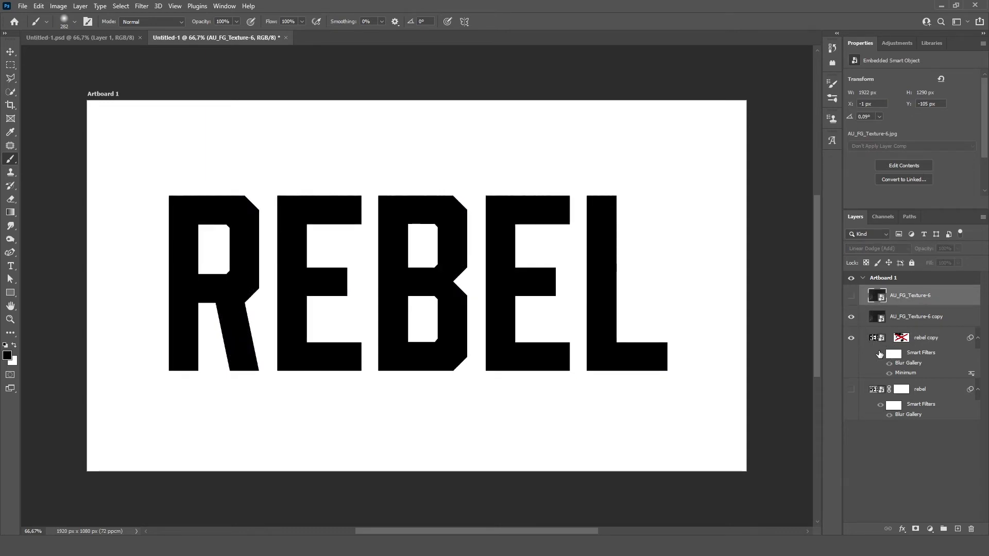
pyautogui.click(880, 354)
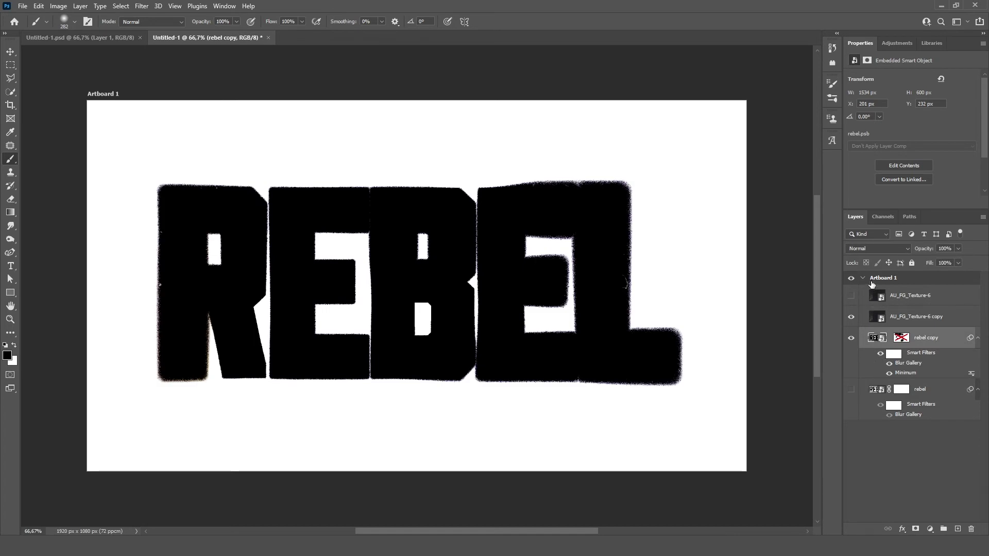
pyautogui.click(851, 295)
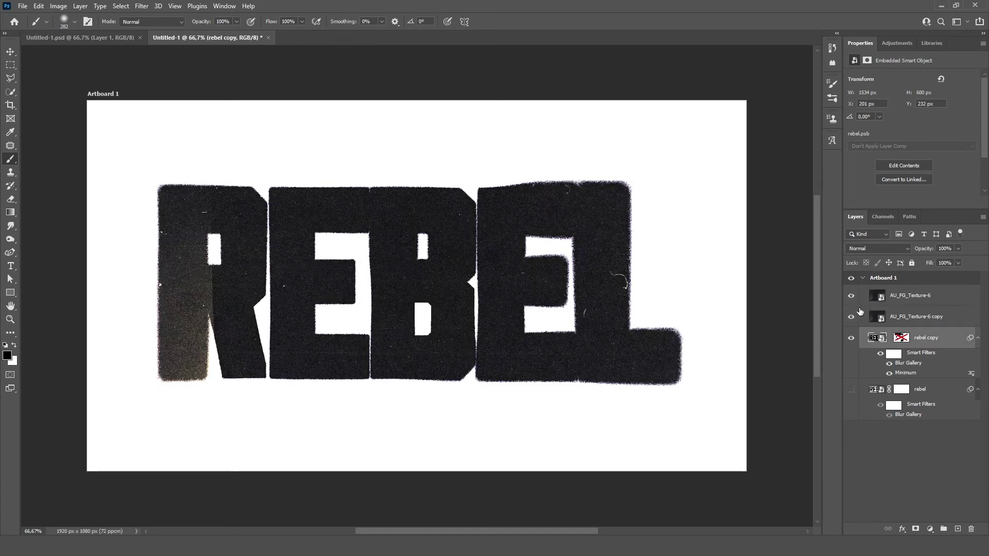
# Set the rebel copy's Minimum filter radius to 5 pixels
pyautogui.doubleClick(902, 373)
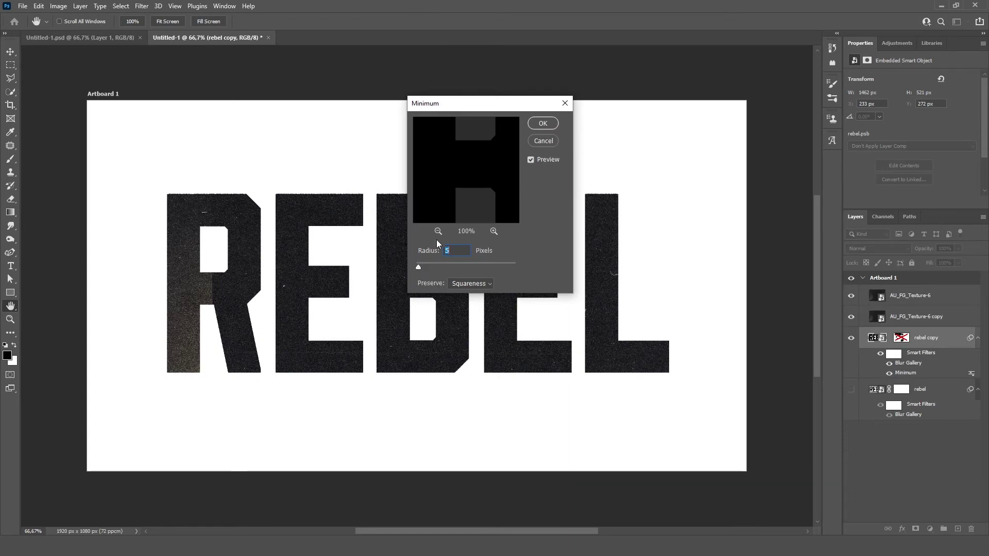
pyautogui.click(542, 124)
pyautogui.press('b')
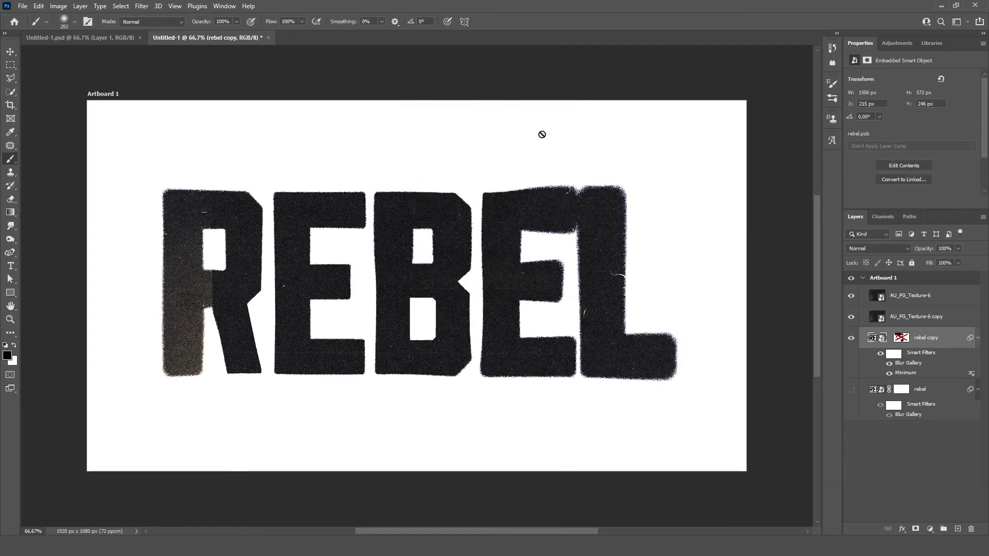
# Re-enable the rebel copy's layer mask, restore the R's left side in white, and erode the B's lower-right corner in black
pyautogui.click(901, 338)
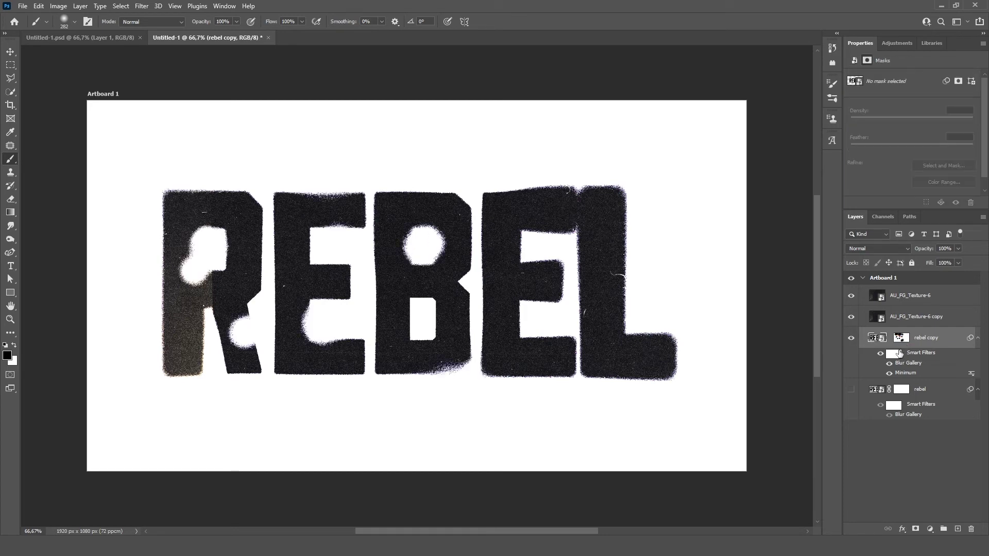
pyautogui.click(900, 338)
pyautogui.press('x')
pyautogui.moveTo(188, 276)
pyautogui.mouseDown()
pyautogui.moveTo(211, 268)
pyautogui.moveTo(202, 269)
pyautogui.mouseUp()
pyautogui.press('x')
pyautogui.keyDown('alt'); pyautogui.rightClick(198, 257); pyautogui.keyUp('alt')
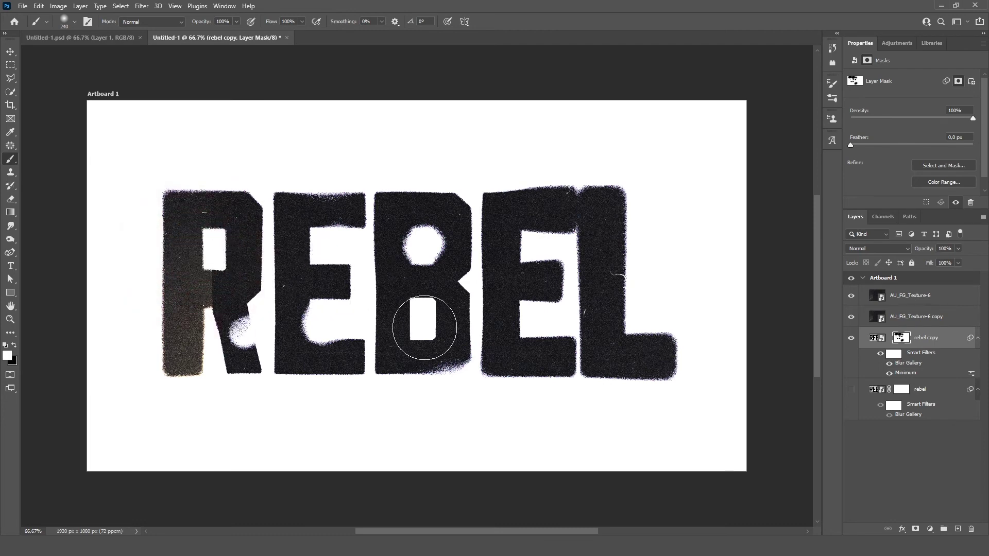
pyautogui.moveTo(430, 331); pyautogui.dragTo(446, 335)
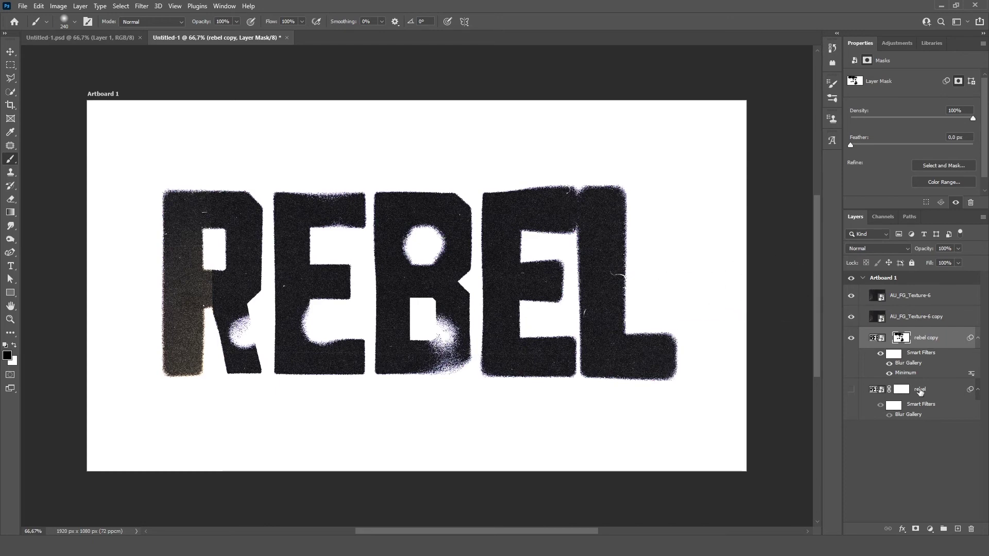
# Place the Recycled Paper 1 image above the hidden rebel layer, rotated 90° and scaled to 114.64%
pyautogui.click(934, 406)
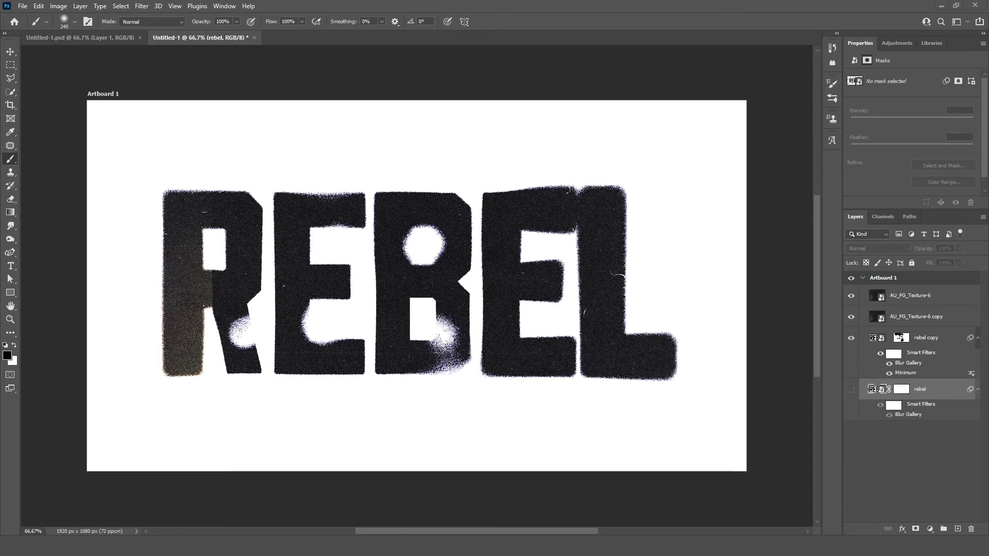
pyautogui.moveTo(988, 333); pyautogui.dragTo(399, 321)
pyautogui.moveTo(563, 174); pyautogui.dragTo(753, 273)
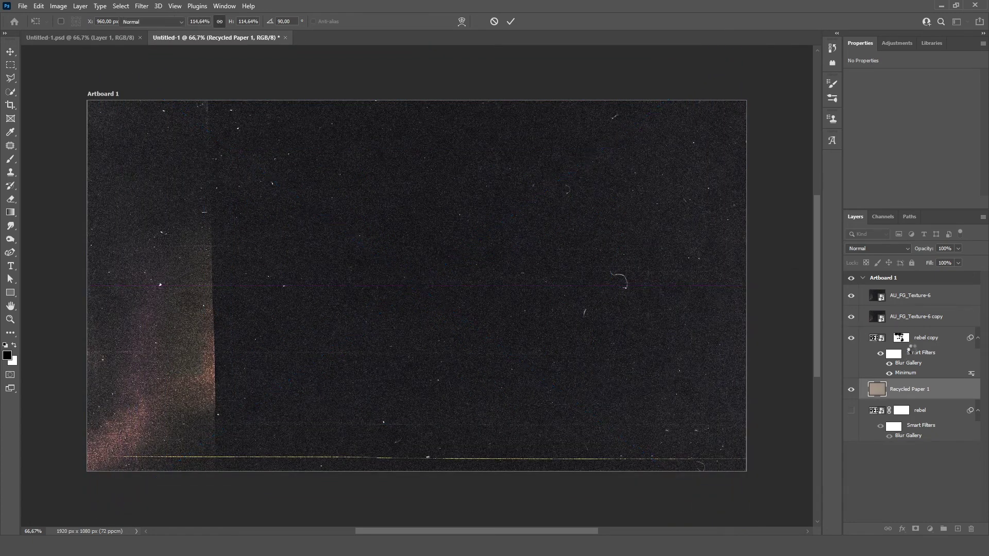
# Invert the rebel copy layer's colors as a smart filter
pyautogui.click(951, 352)
pyautogui.hotkey('ctrl', 'i')
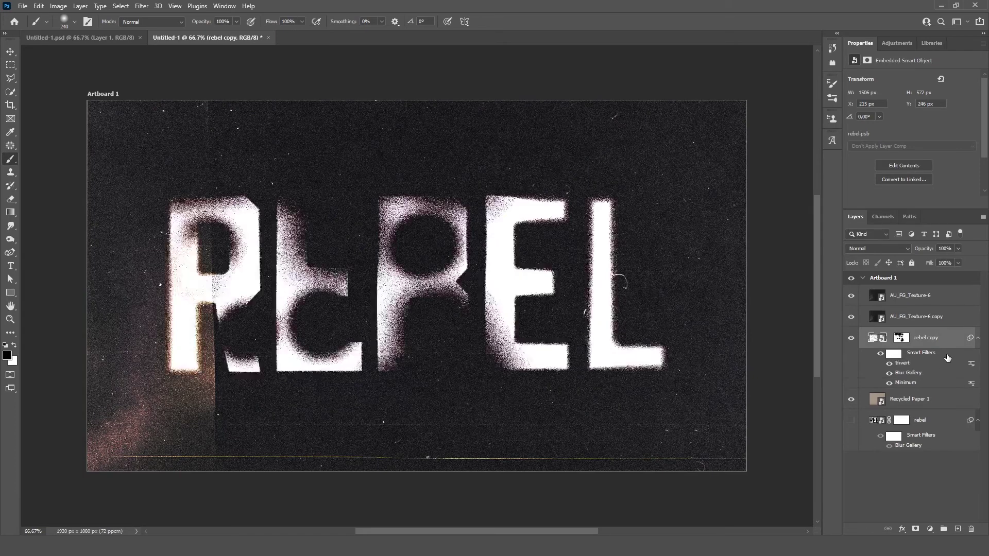
# Try inverting the rebel copy's layer mask and revert it
pyautogui.click(900, 338)
pyautogui.hotkey('ctrl', 'i')
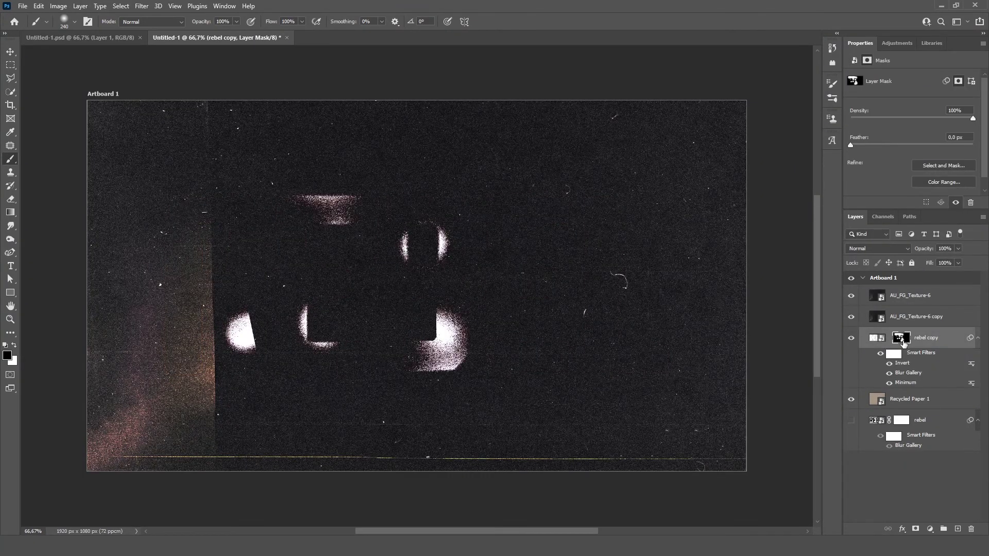
pyautogui.hotkey('ctrl', 'i')
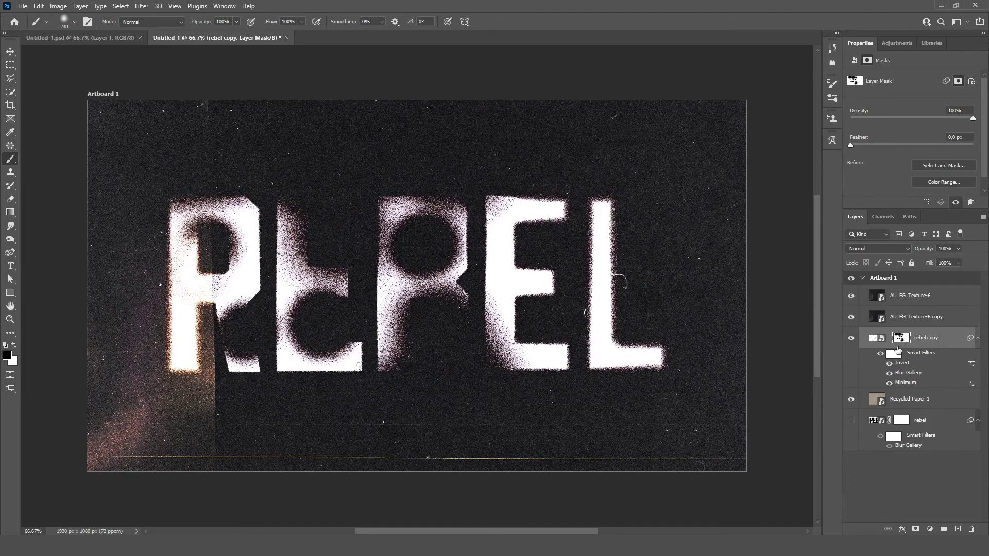
# Toggle the Invert, Blur Gallery and Minimum smart filters off and on to compare their effects
pyautogui.click(888, 364)
pyautogui.click(889, 364)
pyautogui.click(888, 374)
pyautogui.click(889, 383)
pyautogui.click(889, 373)
pyautogui.click(889, 383)
# Increase the rebel copy's Minimum radius and replace its layer mask with a new blank one
pyautogui.doubleClick(905, 383)
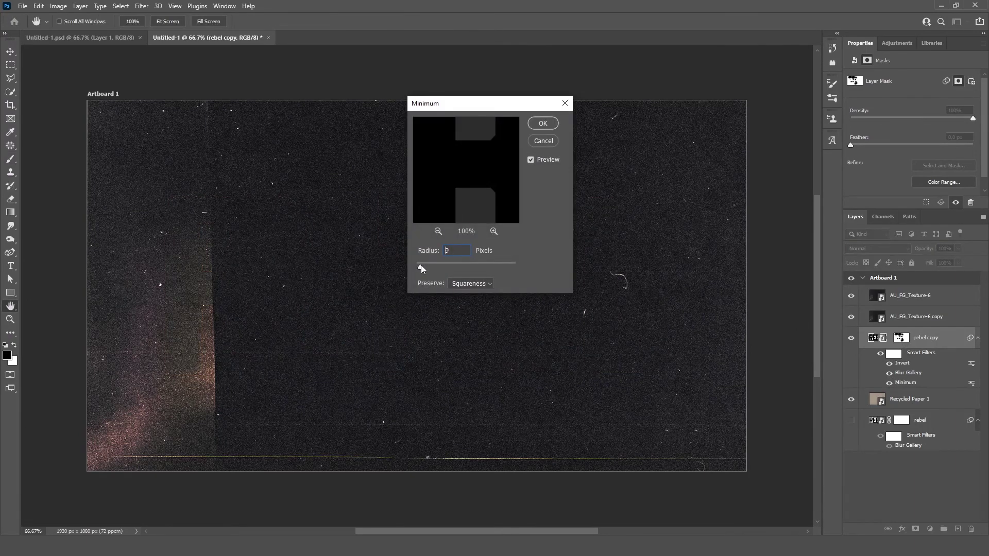
pyautogui.click(542, 123)
pyautogui.moveTo(900, 338)
pyautogui.mouseDown()
pyautogui.moveTo(938, 375)
pyautogui.moveTo(974, 527)
pyautogui.mouseUp()
pyautogui.click(915, 529)
# Paint soft eroded areas on the new mask around the R's counter, the first E's gaps and its top edge
pyautogui.moveTo(333, 210); pyautogui.dragTo(296, 221)
pyautogui.moveTo(218, 255); pyautogui.dragTo(217, 262)
pyautogui.moveTo(339, 222); pyautogui.dragTo(357, 222)
pyautogui.moveTo(319, 146); pyautogui.dragTo(344, 147)
pyautogui.moveTo(330, 160)
pyautogui.mouseDown()
pyautogui.moveTo(348, 132)
pyautogui.moveTo(313, 138)
pyautogui.mouseUp()
pyautogui.hotkey('ctrl', 'z')
pyautogui.moveTo(322, 144)
pyautogui.mouseDown()
pyautogui.moveTo(342, 143)
pyautogui.moveTo(302, 149)
pyautogui.mouseUp()
pyautogui.click(327, 250)
pyautogui.hotkey('ctrl', 'z')
pyautogui.moveTo(335, 249); pyautogui.dragTo(311, 249)
pyautogui.click(311, 249)
pyautogui.hotkey('ctrl', 'z')
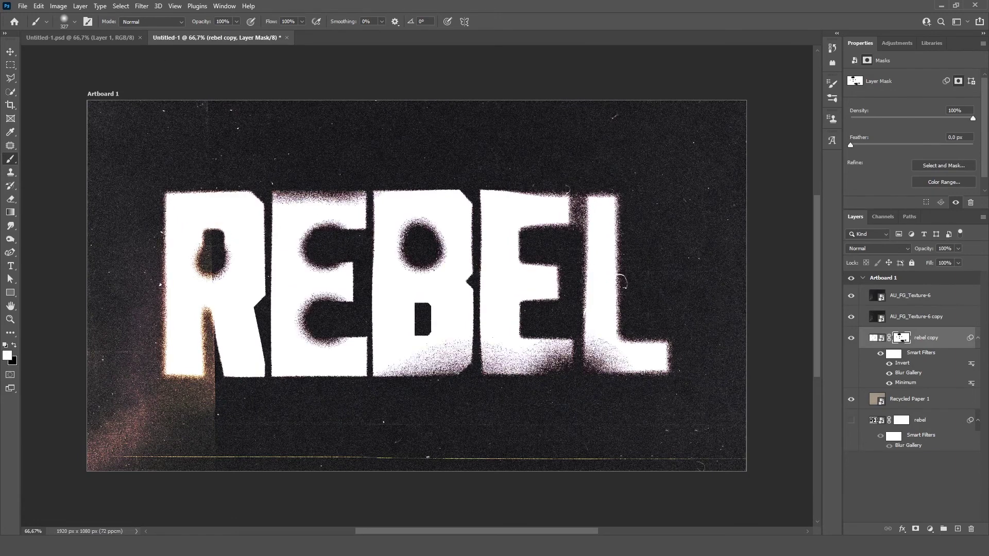
# Refine the first E's inner gaps on the layer mask, alternating between white and black paint
pyautogui.moveTo(342, 238)
pyautogui.mouseDown()
pyautogui.moveTo(323, 245)
pyautogui.moveTo(302, 242)
pyautogui.moveTo(331, 227)
pyautogui.moveTo(302, 230)
pyautogui.moveTo(302, 277)
pyautogui.moveTo(317, 288)
pyautogui.moveTo(306, 324)
pyautogui.moveTo(293, 304)
pyautogui.moveTo(333, 297)
pyautogui.moveTo(335, 329)
pyautogui.moveTo(306, 317)
pyautogui.moveTo(326, 342)
pyautogui.moveTo(317, 315)
pyautogui.moveTo(338, 317)
pyautogui.mouseUp()
pyautogui.press('x')
pyautogui.hotkey('ctrl', 'z')
pyautogui.press('x')
pyautogui.press('x')
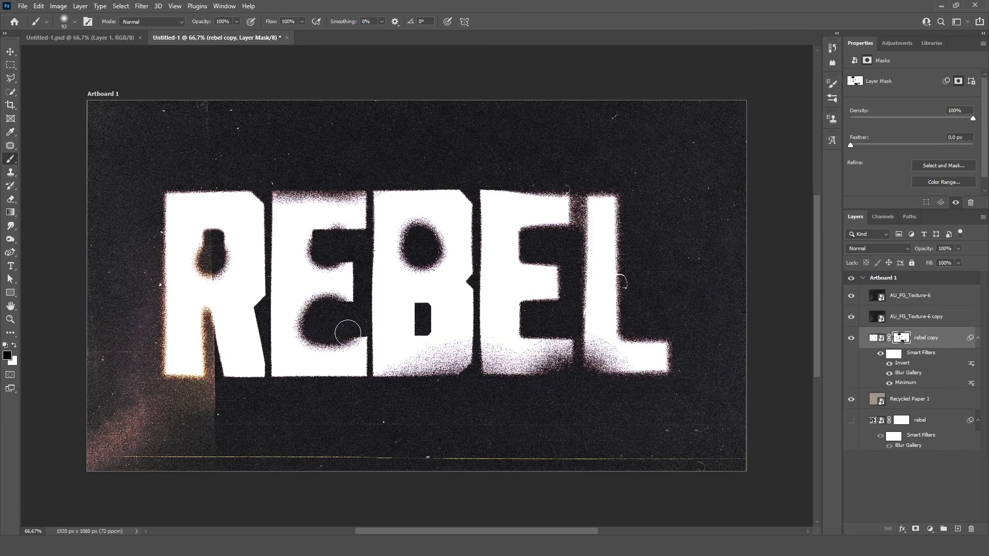
# Erode the base of the R's left leg on the layer mask with a smaller soft black brush
pyautogui.moveTo(217, 243)
pyautogui.mouseDown()
pyautogui.moveTo(232, 269)
pyautogui.moveTo(211, 250)
pyautogui.mouseUp()
pyautogui.hotkey('ctrl', 'z')
pyautogui.moveTo(193, 319); pyautogui.dragTo(201, 375)
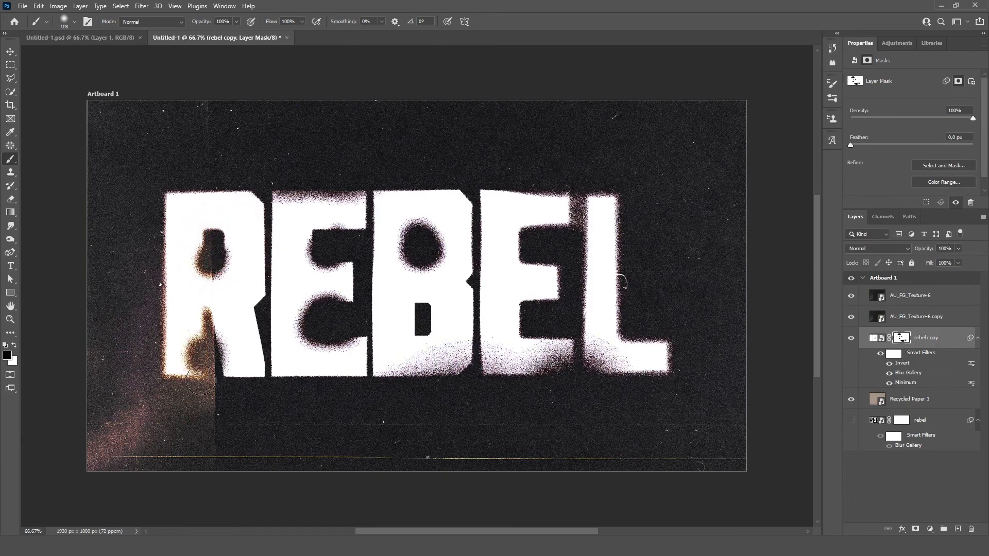
# Undo the erosion on the R's left leg and fade the base of its right leg on the layer mask
pyautogui.hotkey('ctrl', 'z')
pyautogui.moveTo(227, 400)
pyautogui.mouseDown()
pyautogui.moveTo(257, 403)
pyautogui.moveTo(244, 408)
pyautogui.moveTo(281, 418)
pyautogui.mouseUp()
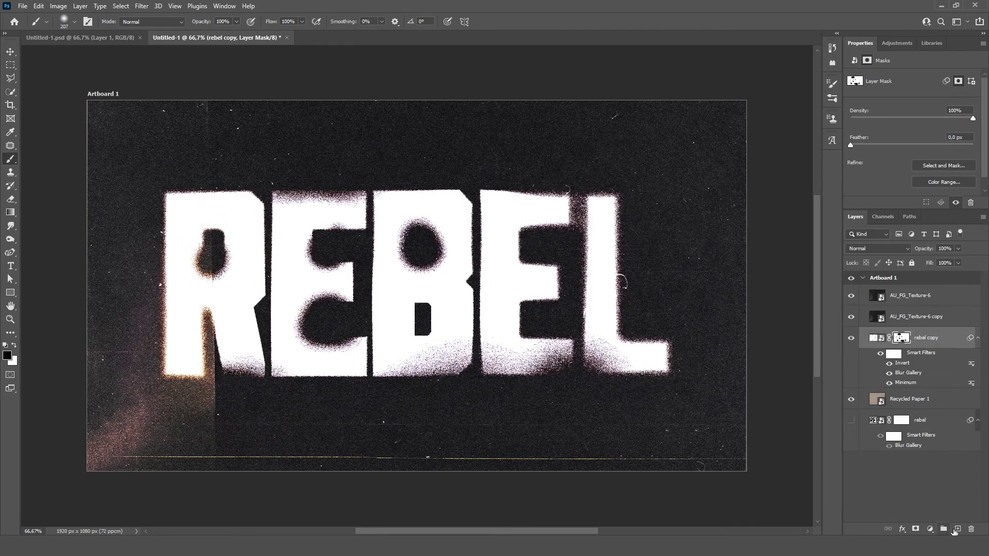
# Add a new layer, place it above the texture layers, and load a Kyle's Concept brush at 300 px
pyautogui.click(955, 529)
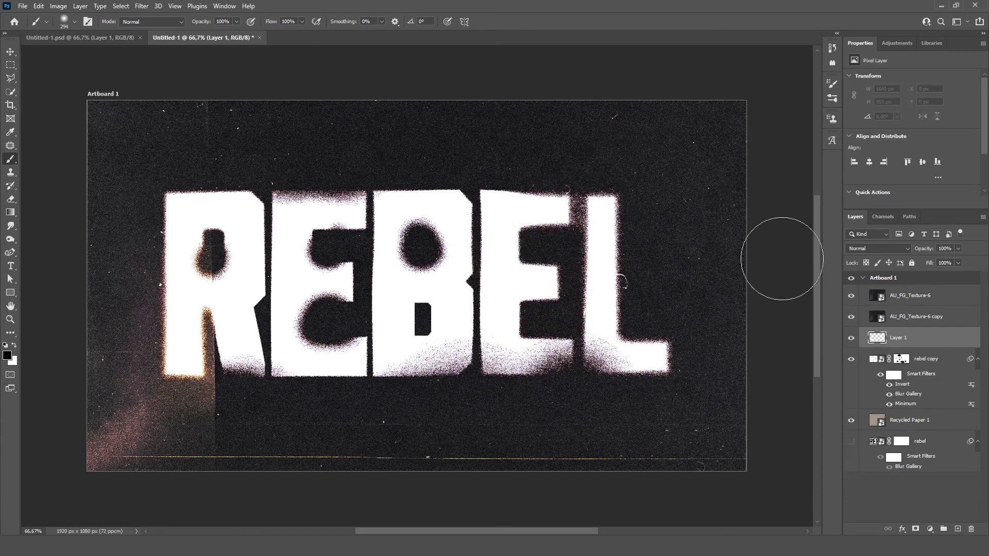
pyautogui.click(74, 21)
pyautogui.click(20, 138)
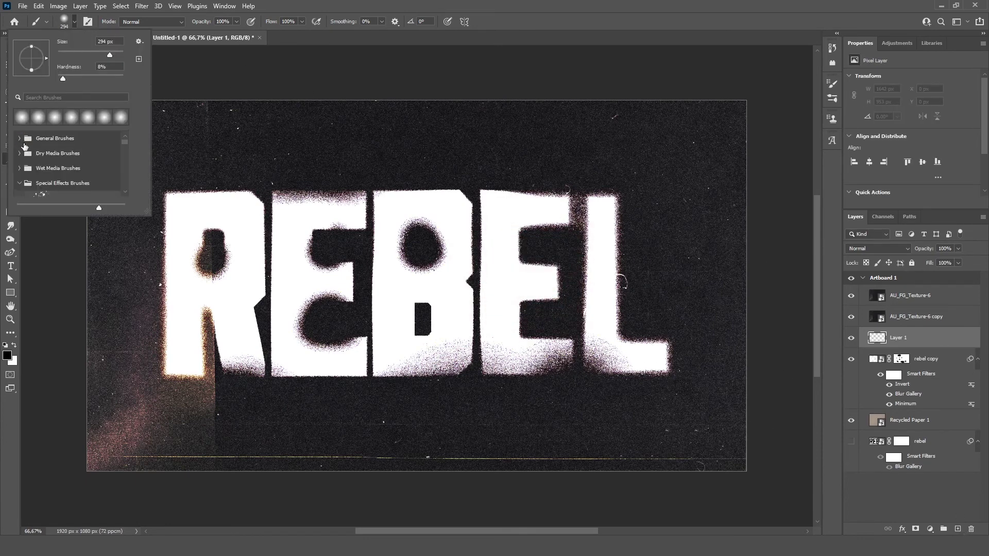
pyautogui.scroll(-3, 125, 140)
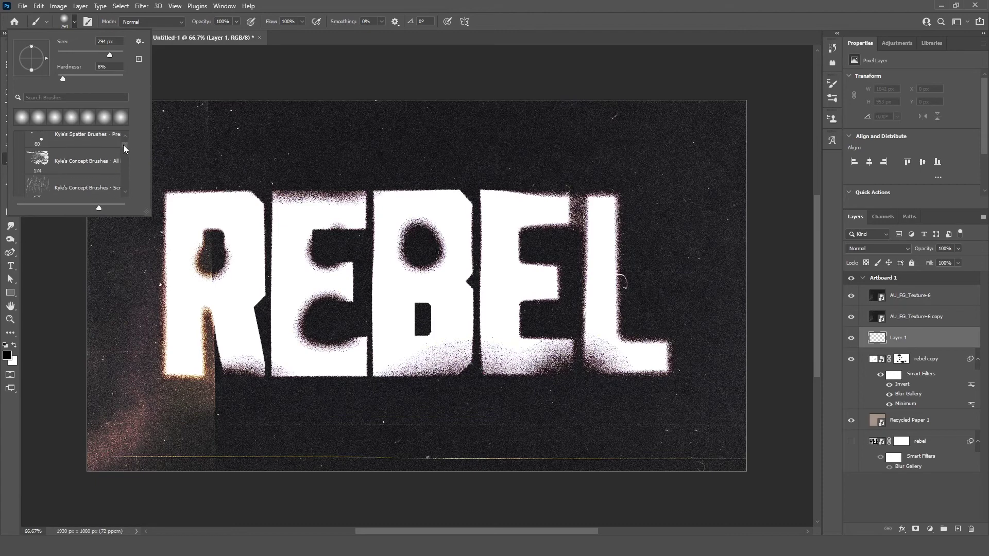
pyautogui.click(77, 160)
pyautogui.click(441, 150)
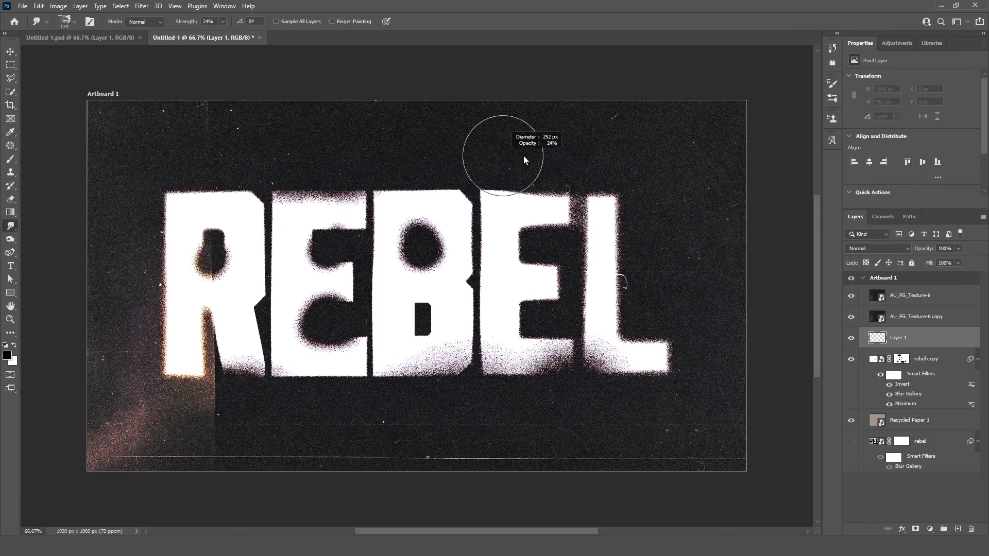
pyautogui.moveTo(907, 338); pyautogui.dragTo(906, 286)
pyautogui.press('x')
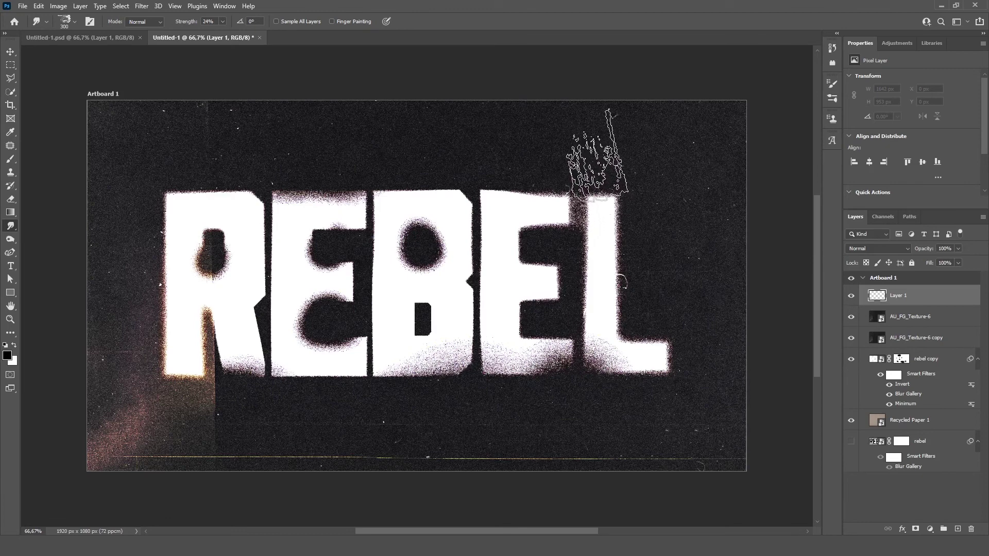
# Load a Kyle's Spatter brush, enlarge it to 365 px and stamp white spatter above the second E's upper edge
pyautogui.click(75, 22)
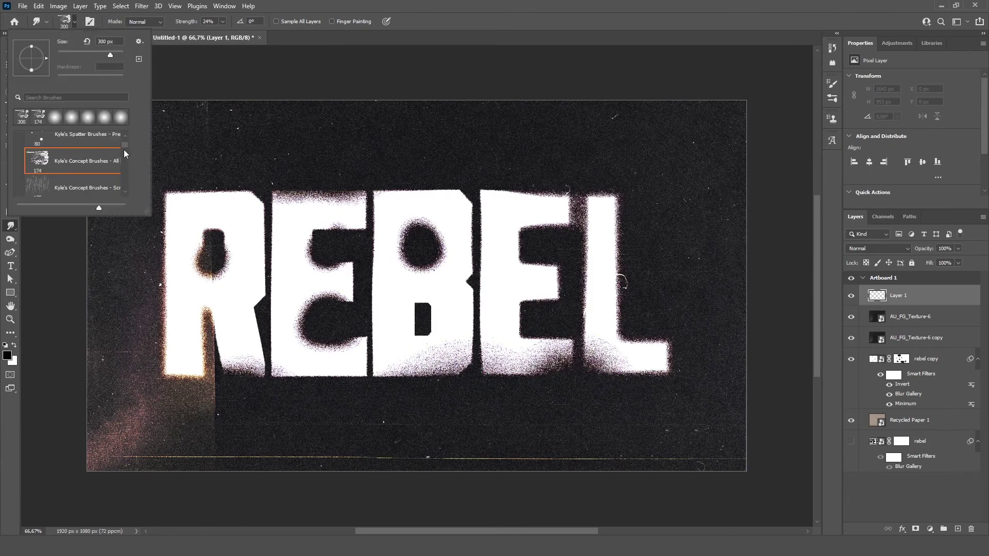
pyautogui.scroll(10, 123, 147)
pyautogui.scroll(-3, 110, 155)
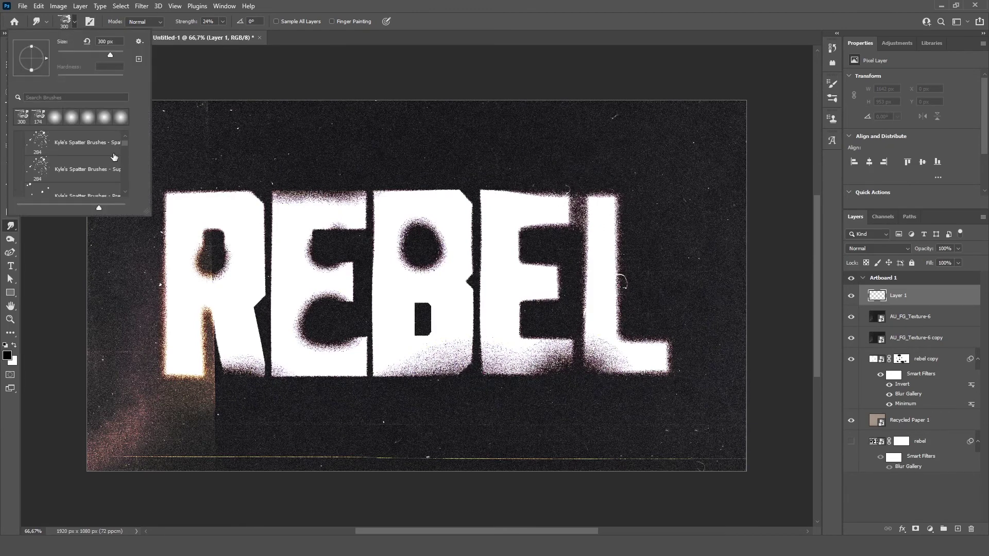
pyautogui.click(72, 165)
pyautogui.click(428, 160)
pyautogui.moveTo(551, 148); pyautogui.dragTo(566, 148)
pyautogui.press('x')
pyautogui.click(582, 168)
# Move the spatter layer below the textures and stamp 401 px spatter beside the L, in the lower-right area, and near the first E and R
pyautogui.moveTo(917, 296); pyautogui.dragTo(919, 337)
pyautogui.click(678, 260)
pyautogui.moveTo(677, 260); pyautogui.dragTo(688, 260)
pyautogui.click(690, 418)
pyautogui.click(355, 322)
pyautogui.click(202, 329)
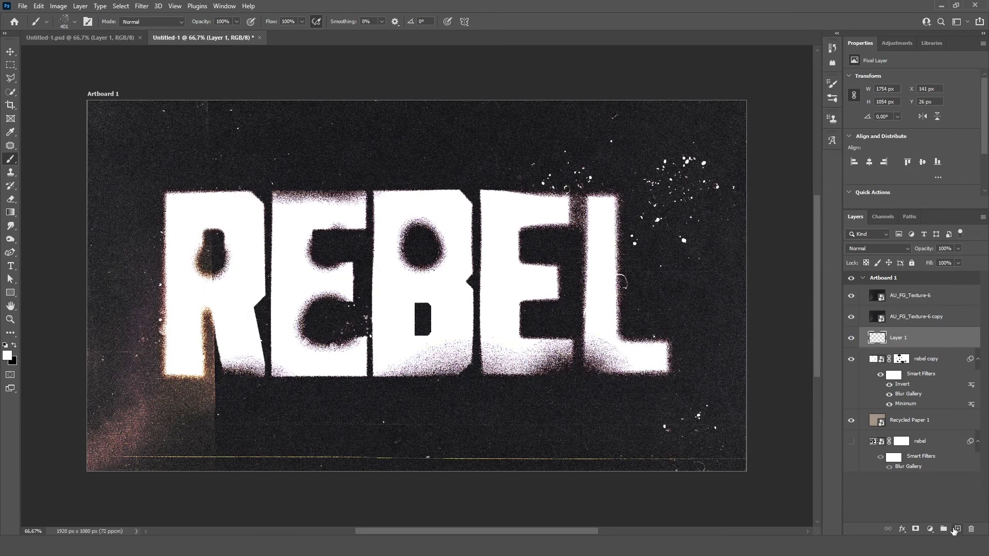
# Add another new layer above the spatter layer and load a Spoon Graphics dry brush
pyautogui.click(954, 530)
pyautogui.click(75, 21)
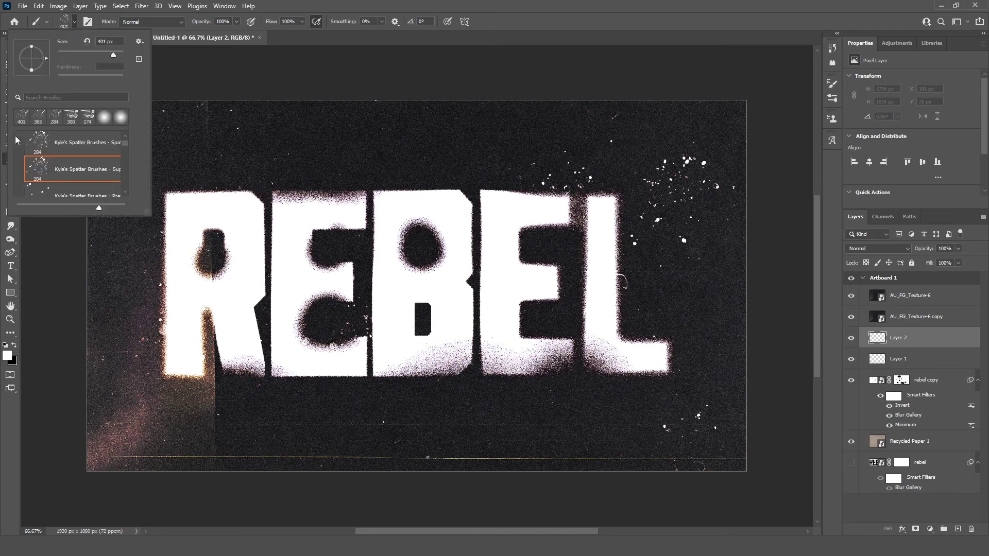
pyautogui.scroll(5, 122, 144)
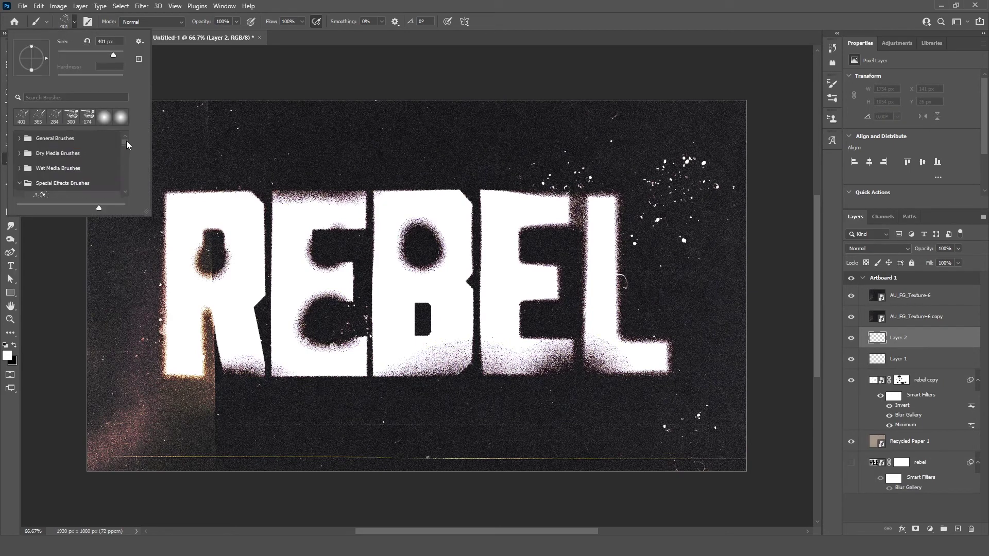
pyautogui.click(23, 172)
pyautogui.moveTo(125, 143); pyautogui.dragTo(126, 150)
pyautogui.click(89, 137)
# Try stamping the dry brush on the dark background below the text, reducing its size to 861 px between attempts
pyautogui.click(433, 406)
pyautogui.hotkey('ctrl', 'z')
pyautogui.moveTo(556, 404); pyautogui.dragTo(309, 385)
pyautogui.click(693, 442)
pyautogui.hotkey('ctrl', 'z')
pyautogui.click(725, 453)
pyautogui.hotkey('ctrl', 'z')
# Reduce the dry brush to 294 px and stamp streaks at the B's upper-left corner and across its upper counter
pyautogui.moveTo(237, 350)
pyautogui.mouseDown()
pyautogui.moveTo(322, 346)
pyautogui.moveTo(288, 337)
pyautogui.mouseUp()
pyautogui.click(402, 206)
pyautogui.moveTo(415, 243)
pyautogui.mouseDown()
pyautogui.moveTo(441, 272)
pyautogui.moveTo(453, 309)
pyautogui.moveTo(497, 316)
pyautogui.mouseUp()
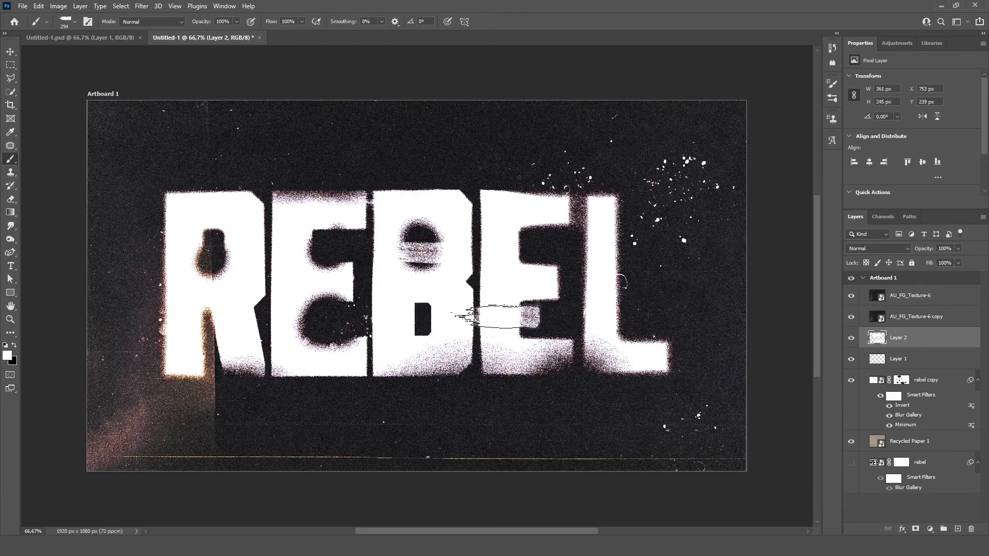
pyautogui.hotkey('ctrl', 'z')
# Try dry brush stamps across the base of the second E
pyautogui.click(522, 358)
pyautogui.click(512, 364)
pyautogui.hotkey('ctrl', 'z')
pyautogui.hotkey('ctrl', 'z')
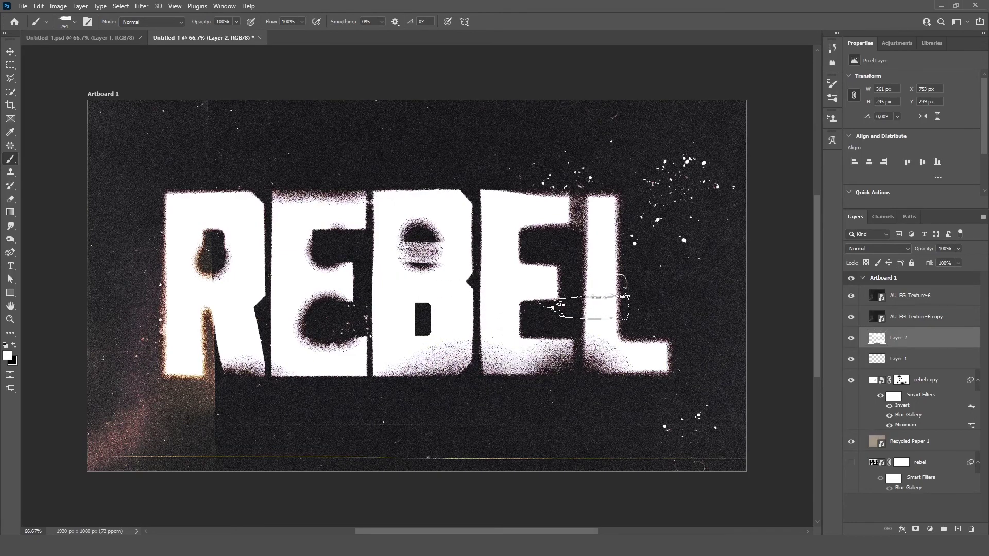
# Rotate the canvas a quarter turn and stamp a 333 px dry brush over the top end of the L
pyautogui.press('r')
pyautogui.moveTo(459, 278)
pyautogui.mouseDown()
pyautogui.moveTo(634, 210)
pyautogui.moveTo(566, 129)
pyautogui.moveTo(515, 118)
pyautogui.moveTo(534, 200)
pyautogui.moveTo(592, 198)
pyautogui.moveTo(592, 222)
pyautogui.mouseUp()
pyautogui.press('b')
pyautogui.click(391, 299)
pyautogui.moveTo(376, 308); pyautogui.dragTo(385, 307)
pyautogui.click(383, 302)
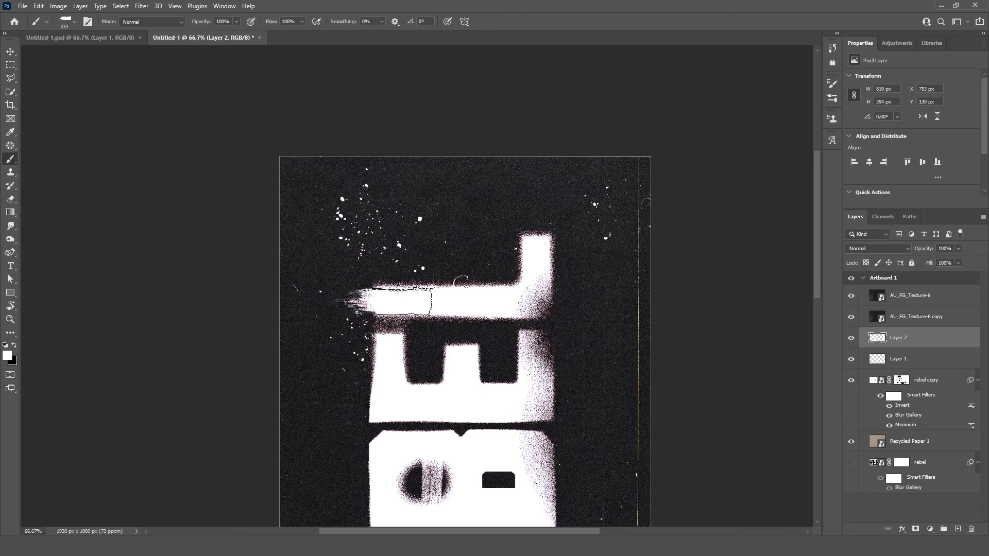
# Stamp the dry brush over the B's upper-left corner and return the canvas to its upright orientation
pyautogui.scroll(-5, 438, 325)
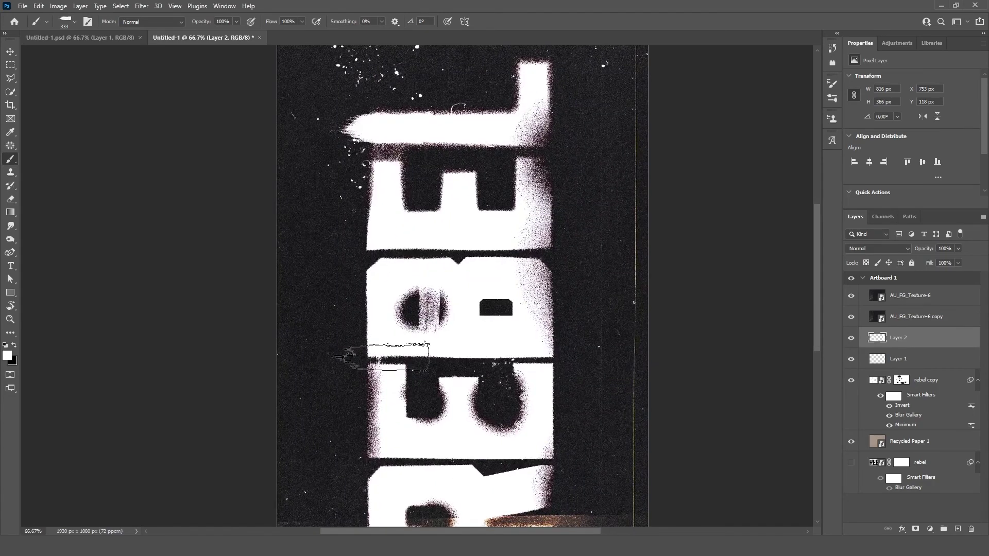
pyautogui.click(391, 346)
pyautogui.moveTo(437, 353)
pyautogui.mouseDown()
pyautogui.moveTo(424, 214)
pyautogui.moveTo(489, 283)
pyautogui.moveTo(299, 227)
pyautogui.mouseUp()
pyautogui.press('r')
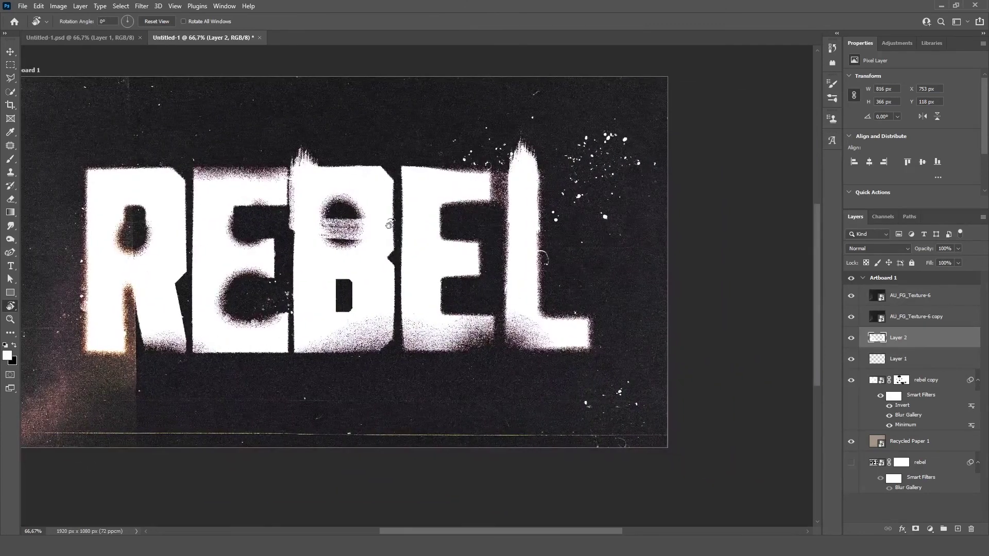
# Load a rough paint-texture brush, size it to 1091 px and stamp it in the artboard's lower-right corner
pyautogui.press('b')
pyautogui.click(74, 21)
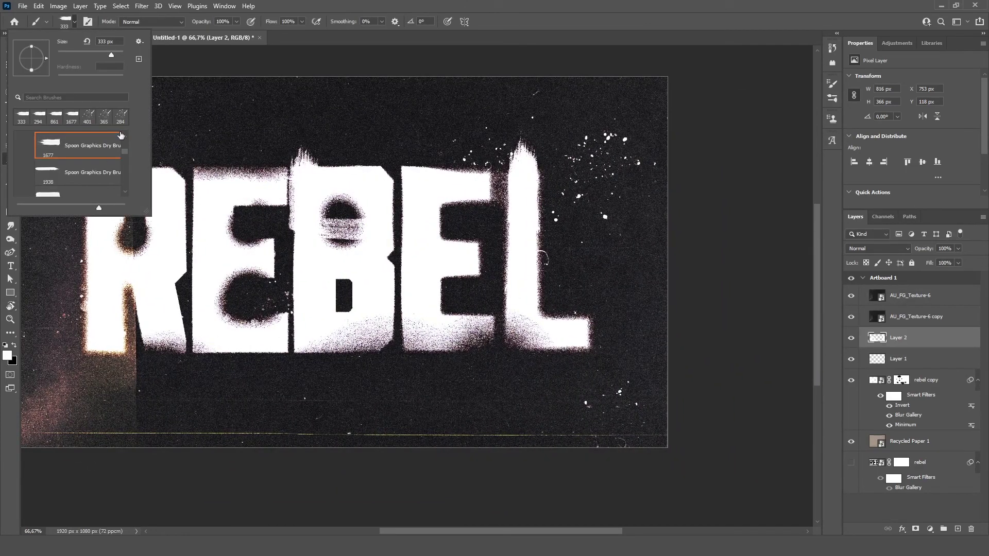
pyautogui.moveTo(128, 153); pyautogui.dragTo(128, 182)
pyautogui.click(104, 193)
pyautogui.click(721, 406)
pyautogui.hotkey('ctrl', 'z')
pyautogui.moveTo(537, 375); pyautogui.dragTo(261, 379)
pyautogui.click(621, 430)
pyautogui.hotkey('ctrl', 'z')
pyautogui.click(683, 427)
pyautogui.moveTo(383, 277); pyautogui.dragTo(478, 301)
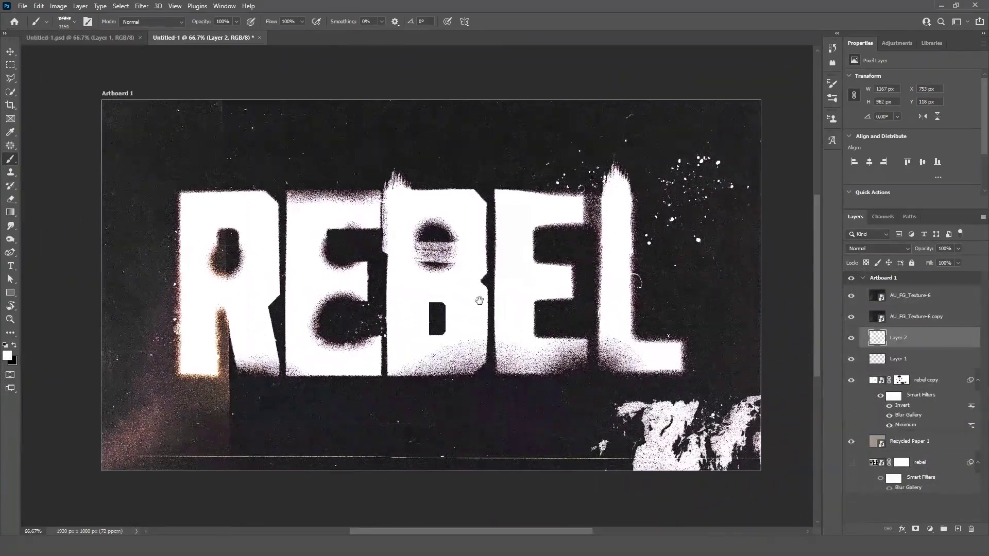
# Load a textured mixer brush and paint dry strokes in the artboard's upper-left corner, above the B and E, and beside the R
pyautogui.click(74, 21)
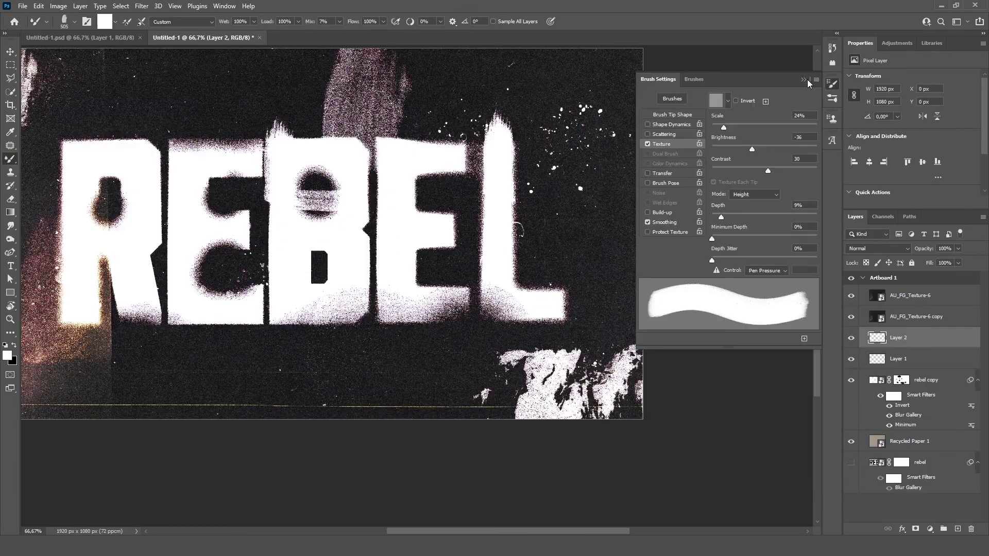
pyautogui.scroll(-2, 635, 197)
pyautogui.moveTo(635, 197); pyautogui.dragTo(617, 210)
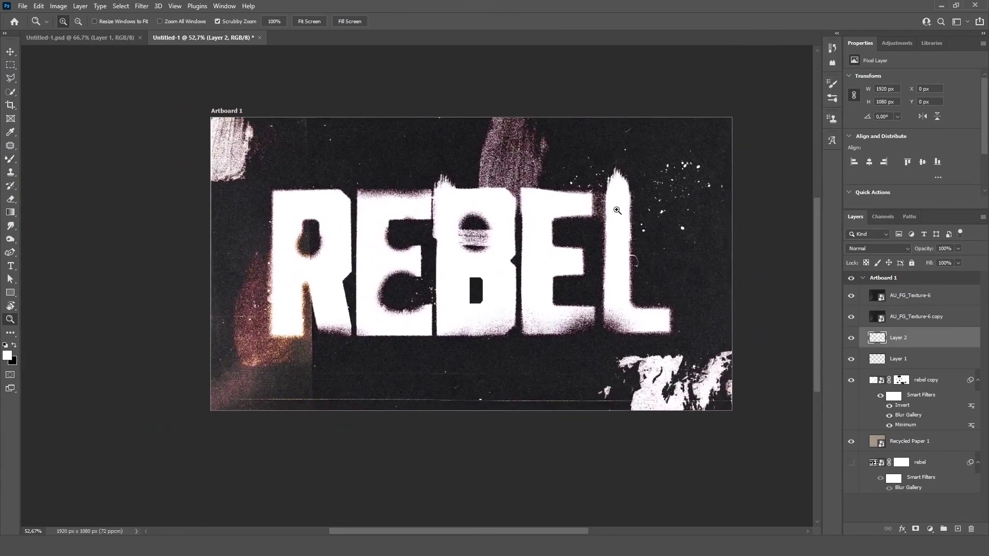